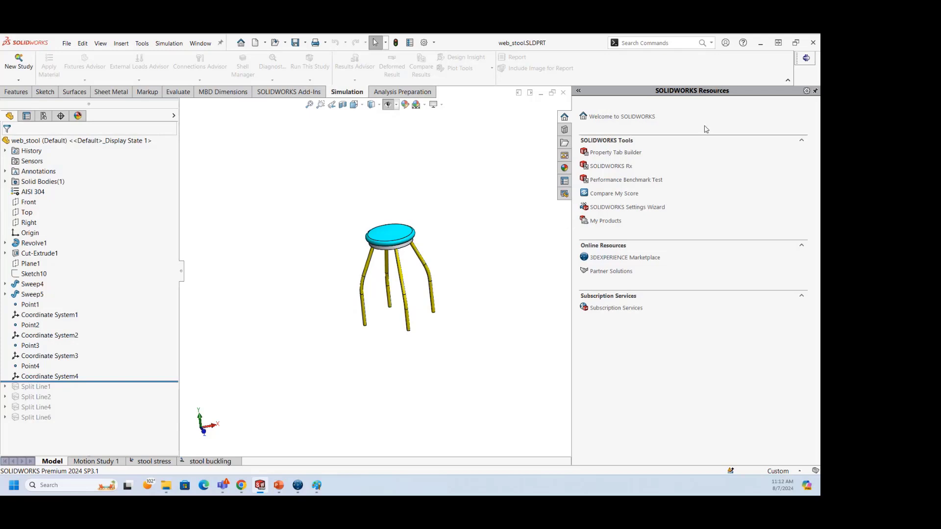
Step: Review which SOLIDWORKS products are licensed on this system, including the Simulation level
left_click(743, 43)
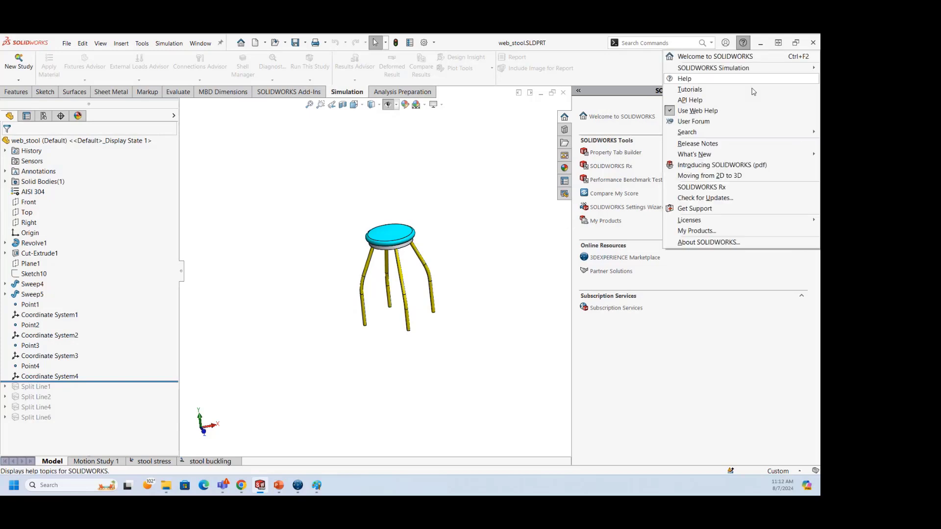
left_click(713, 231)
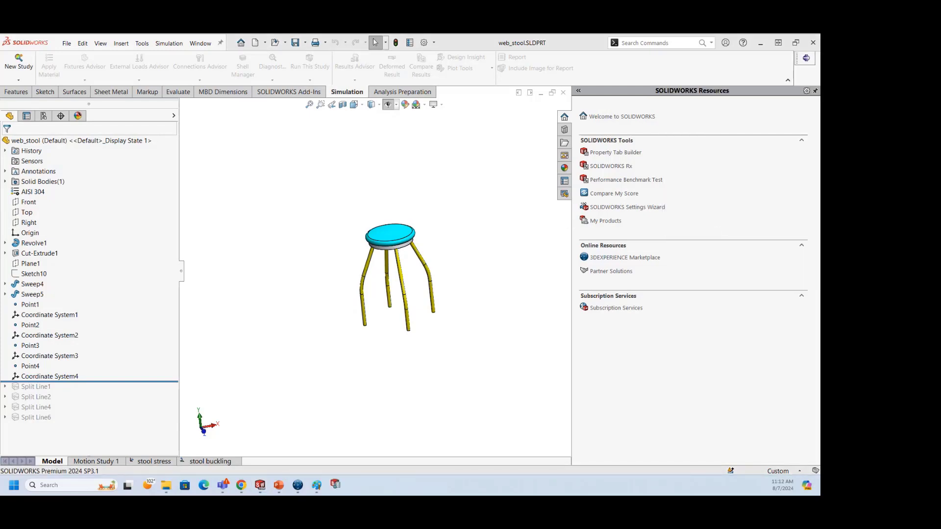
left_click_drag(252, 107, 341, 98)
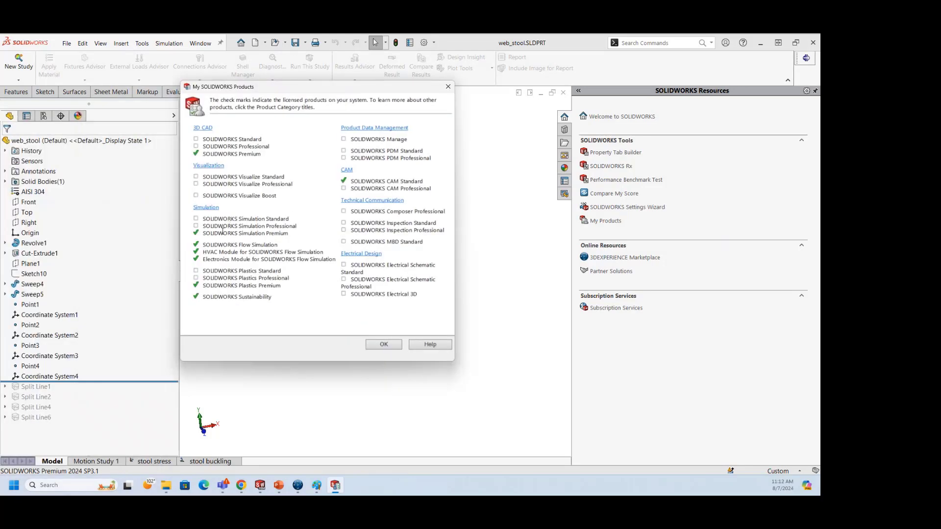
left_click(448, 86)
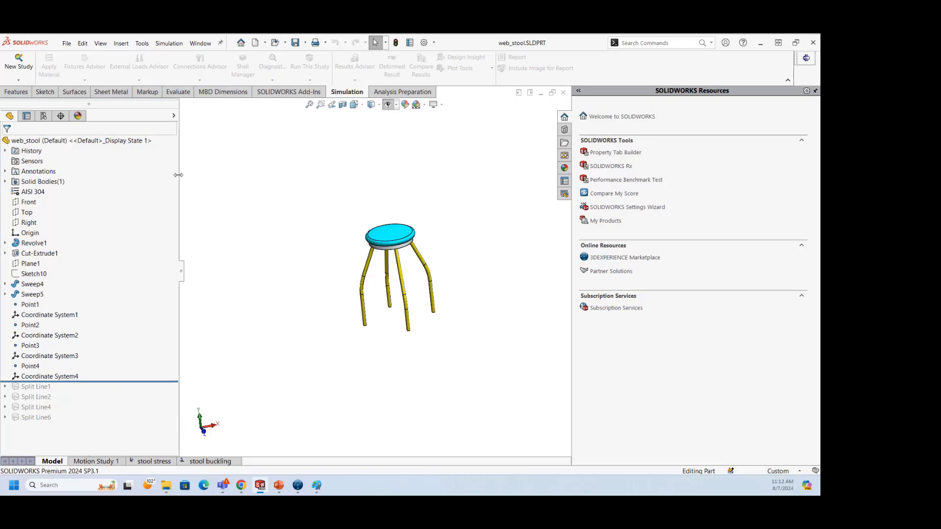
Step: Create a new Static simulation study named "Stool Stress analysis" for the web_stool part
scroll(417, 255, "down", 2)
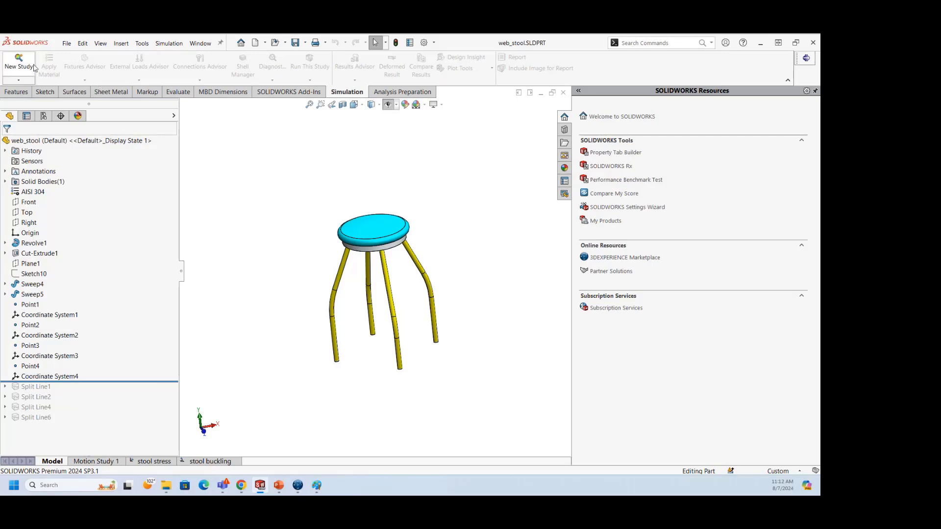
left_click(18, 62)
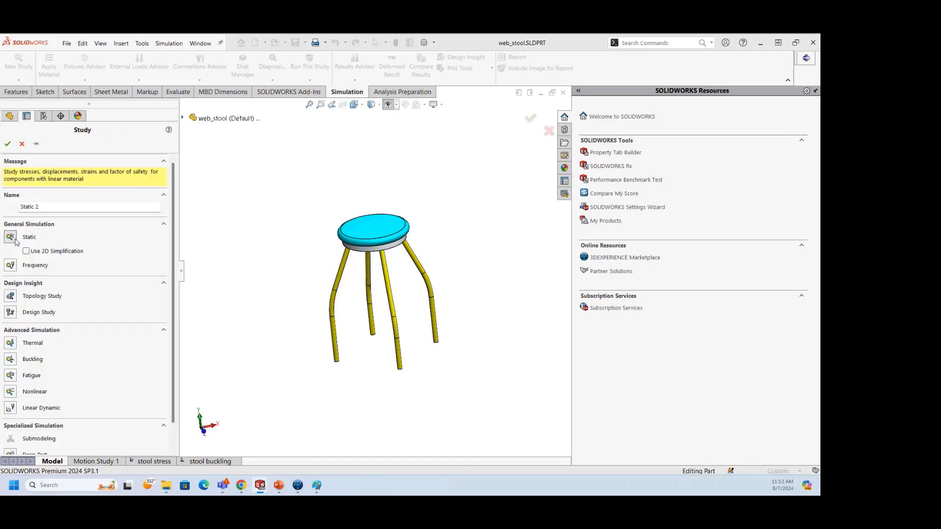
left_click_drag(40, 207, 15, 214)
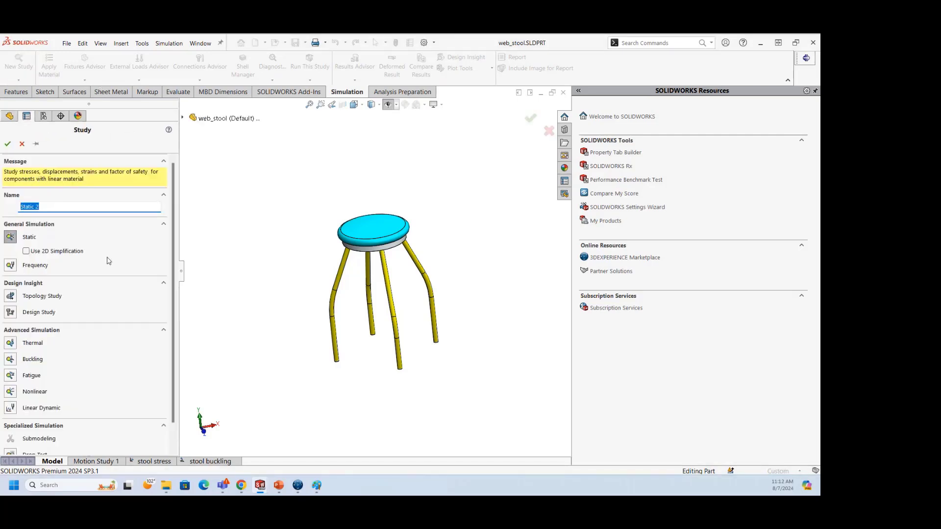
type("Stress analysis")
left_click(8, 143)
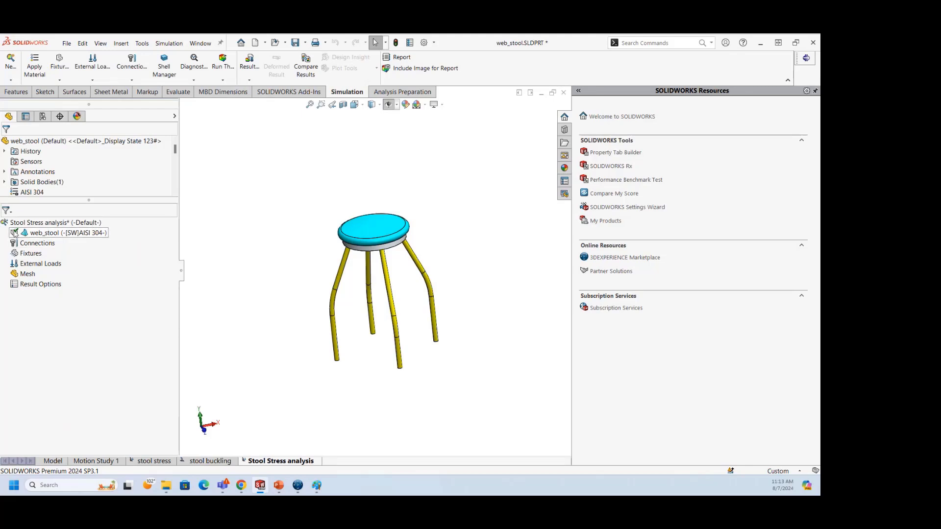
Step: Examine the properties of the AISI 304 material assigned to the web_stool body in the study
left_click(62, 234)
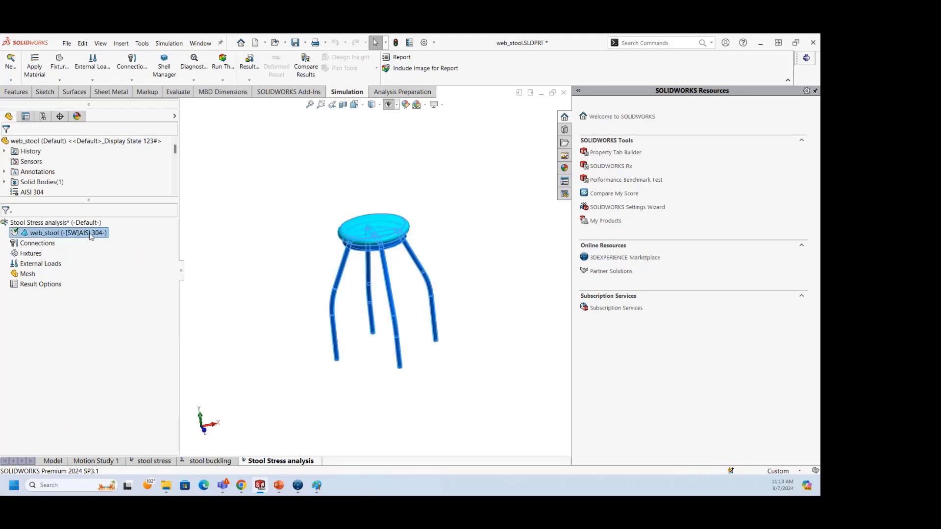
left_click(199, 240)
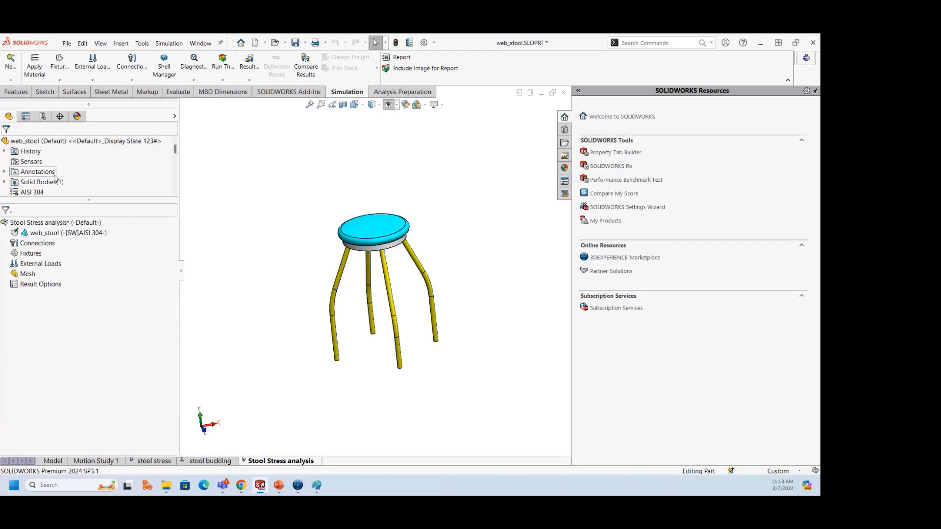
right_click(62, 234)
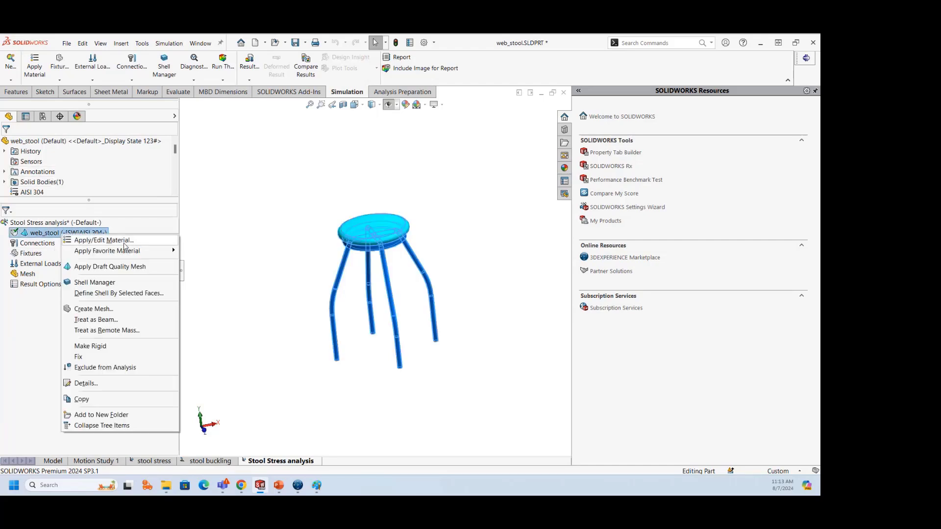
left_click(125, 242)
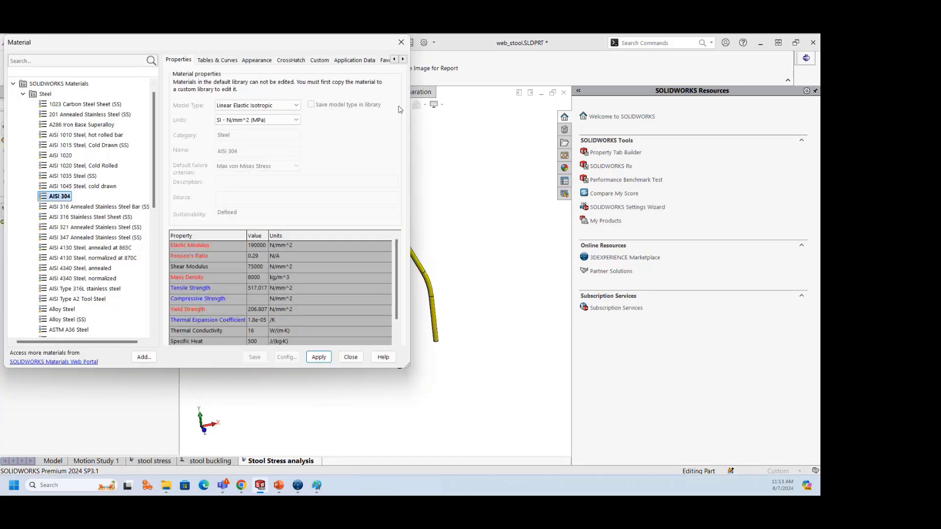
left_click_drag(219, 45, 274, 131)
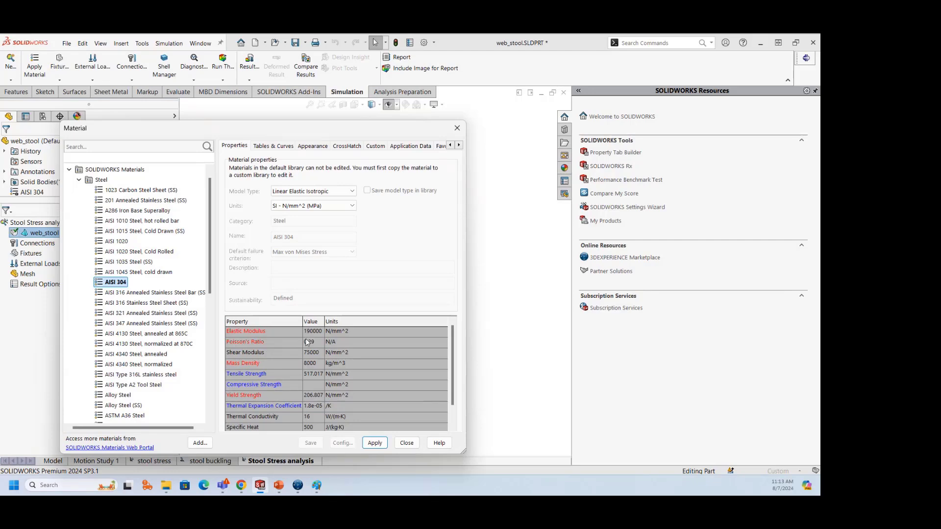
left_click(457, 128)
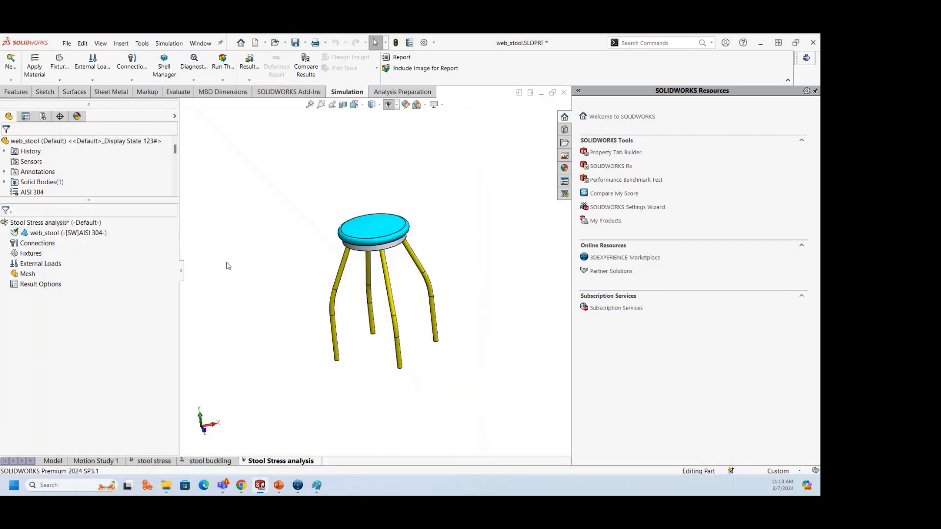
left_click(76, 237)
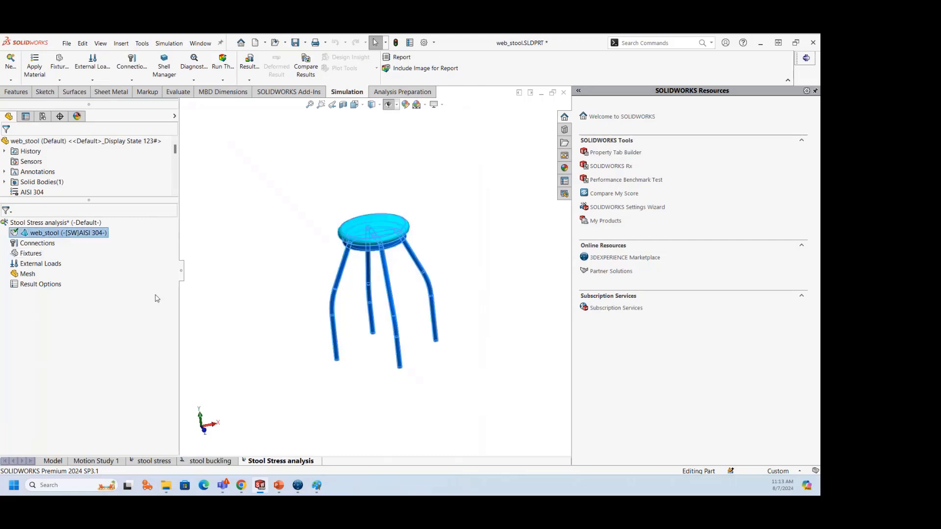
left_click(212, 301)
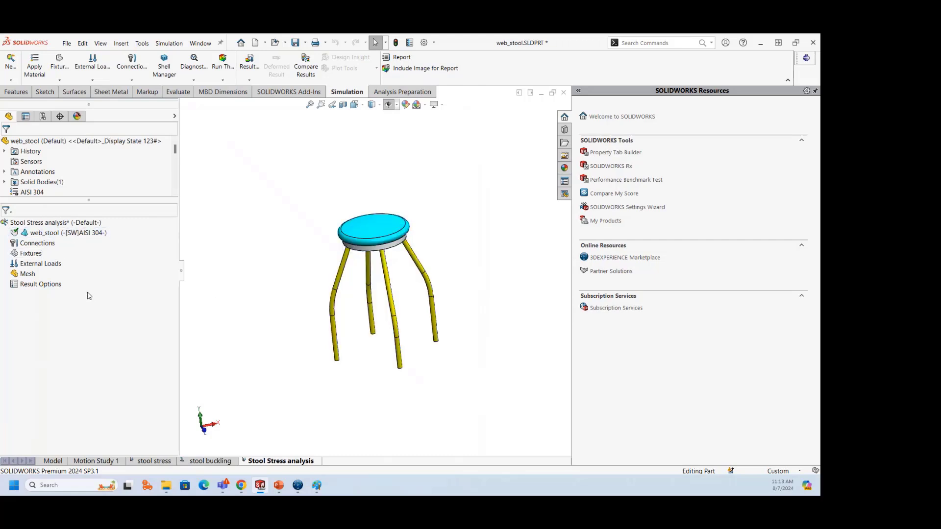
Step: Examine the stool from underneath, looking closely at the hollow end faces of its legs
right_click(31, 252)
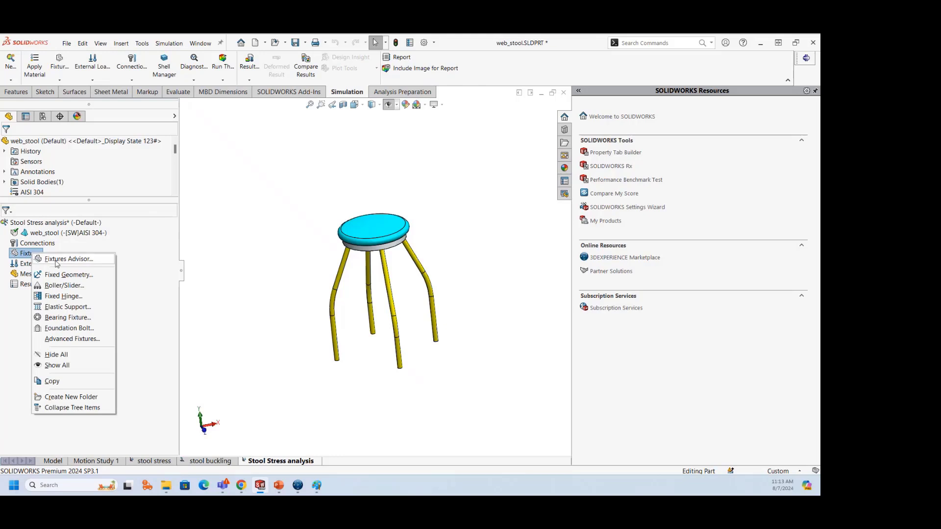
left_click(282, 368)
middle_click_drag(322, 385, 332, 284)
scroll(349, 324, "down", 4)
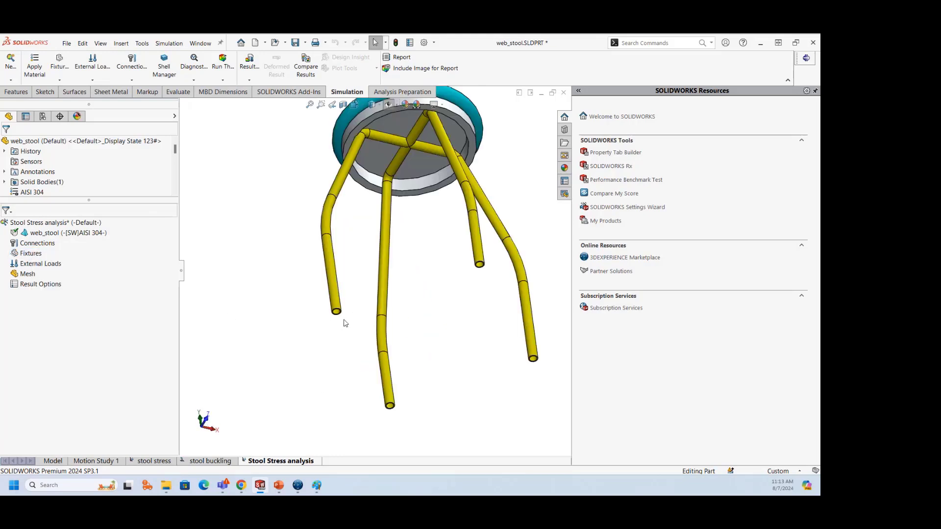
scroll(345, 319, "down", 3)
scroll(448, 347, "down", 1)
scroll(456, 343, "up", 4)
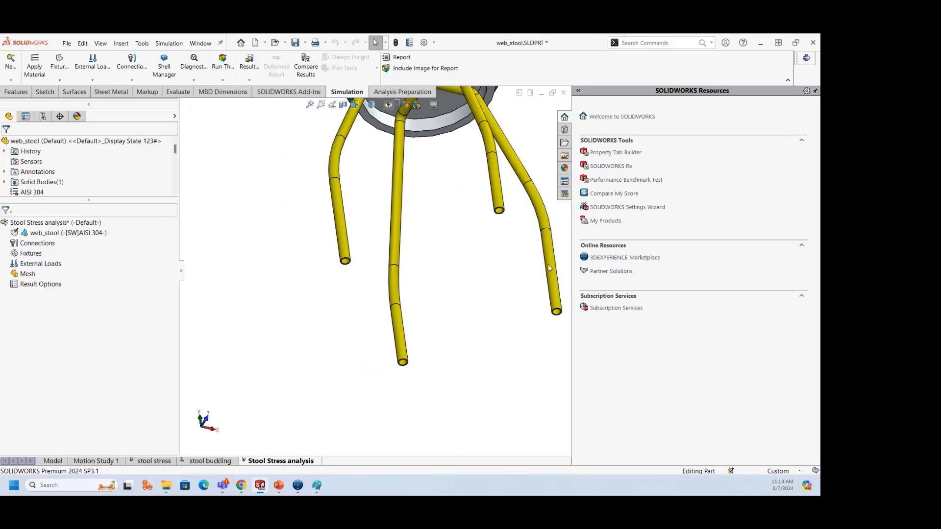
scroll(338, 375, "up", 4)
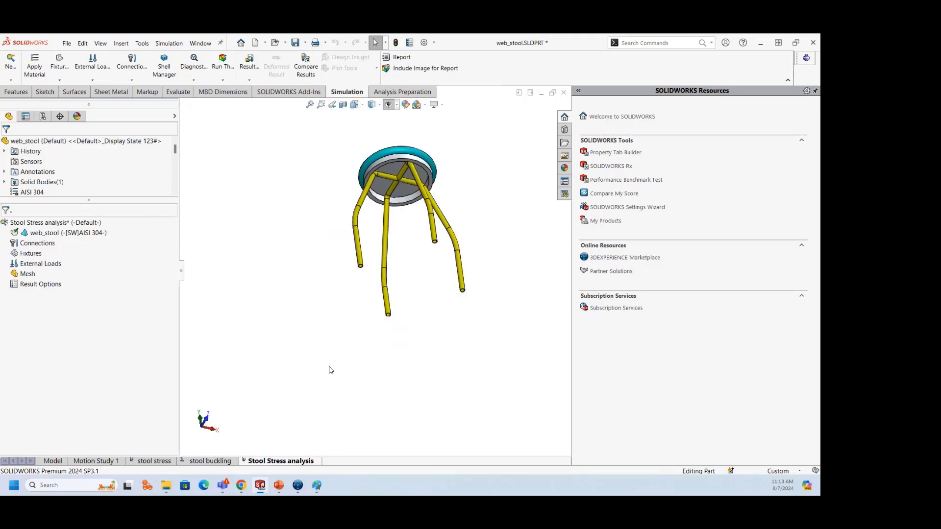
scroll(363, 275, "down", 5)
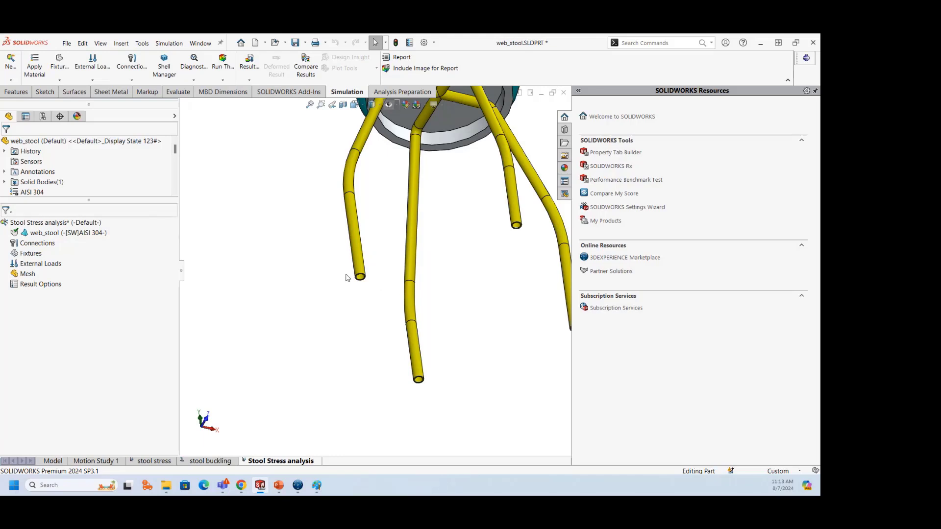
scroll(365, 274, "down", 5)
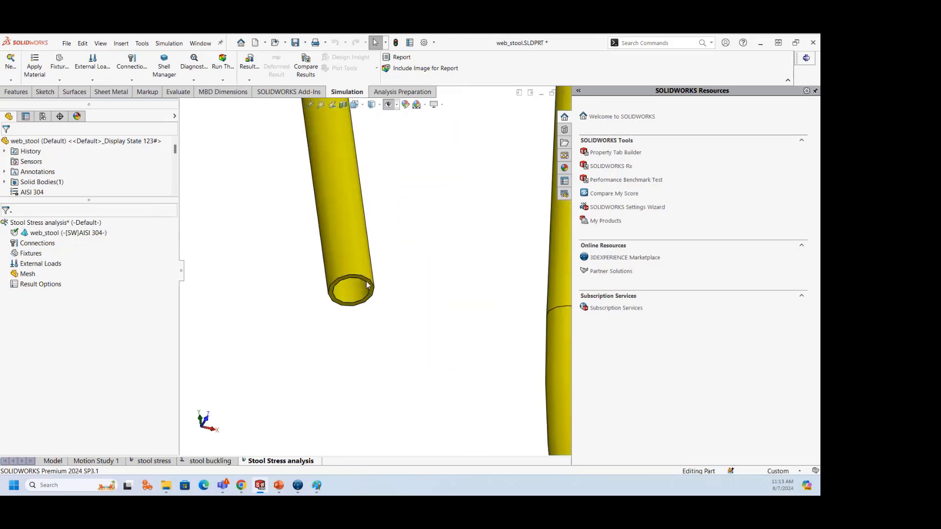
scroll(374, 309, "up", 3)
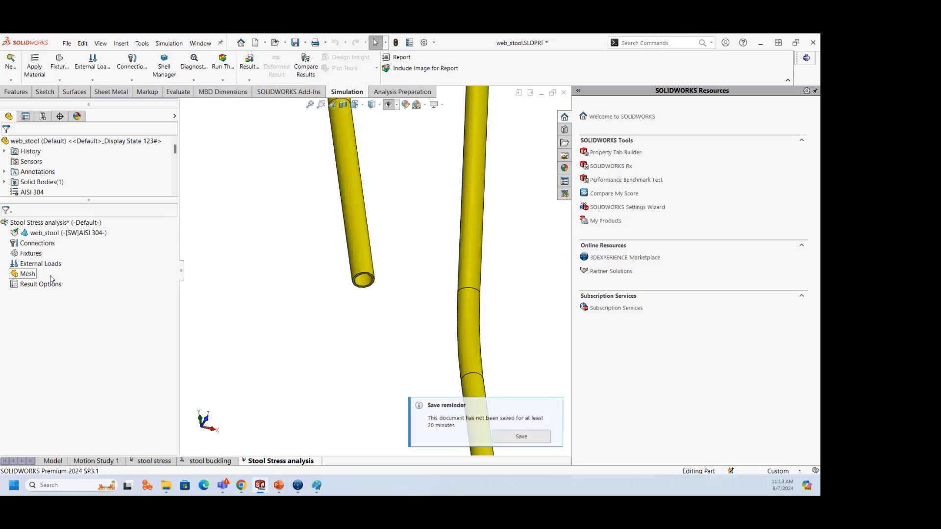
Step: Try to apply a Fixed Geometry fixture to the ring-shaped end face of one stool leg
right_click(30, 254)
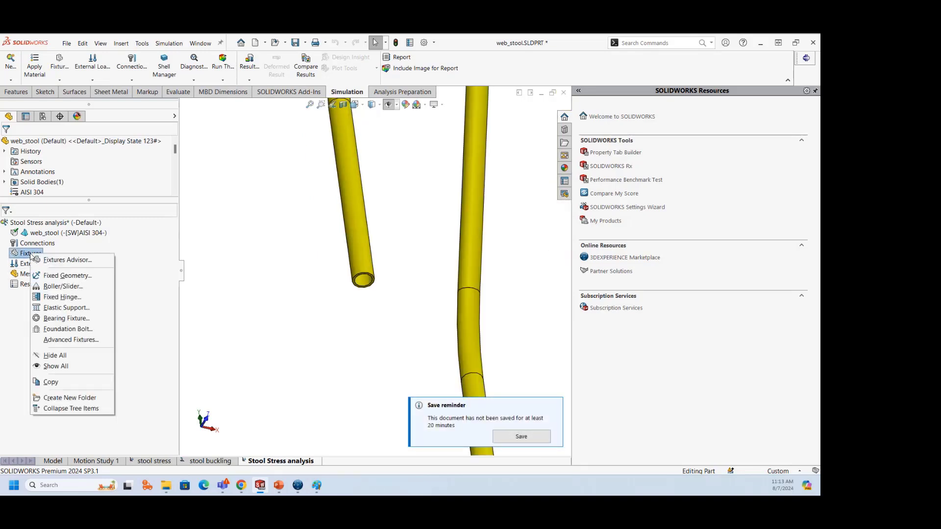
left_click(54, 275)
left_click(365, 278)
scroll(371, 280, "down", 2)
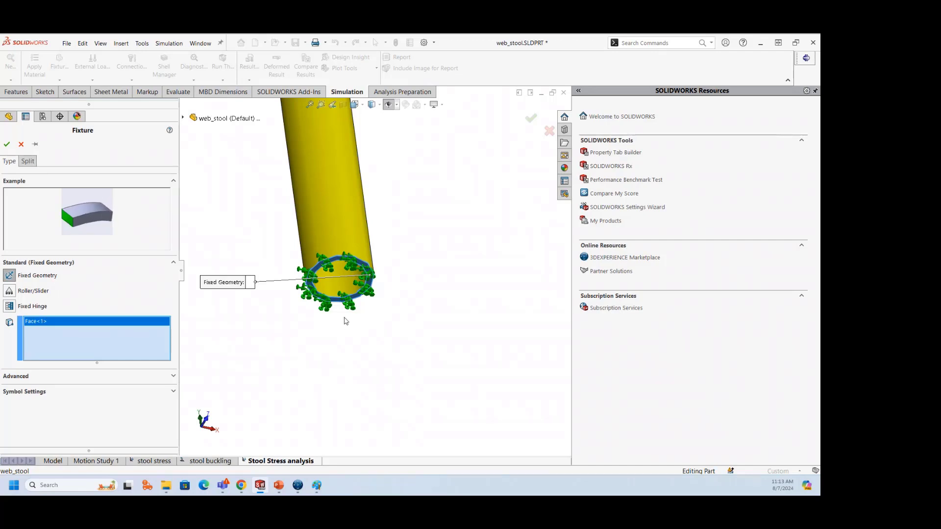
left_click(21, 145)
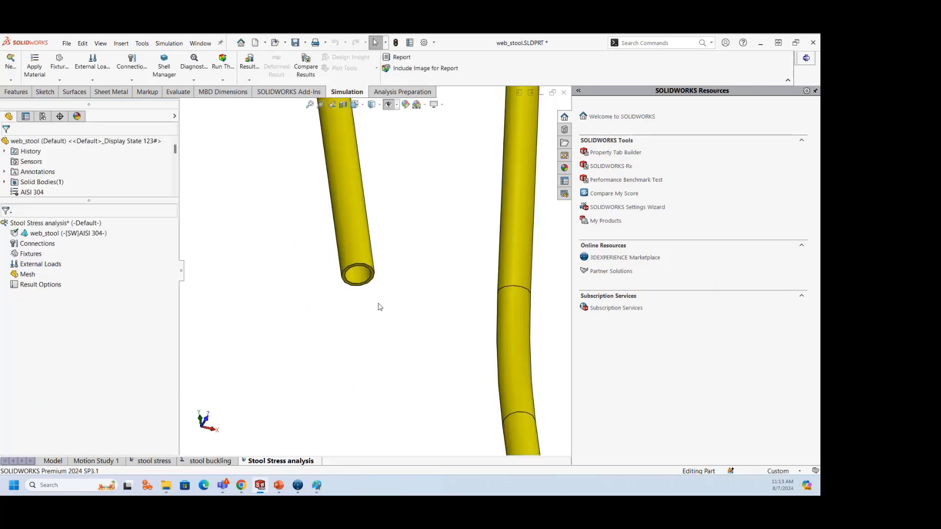
right_click(31, 254)
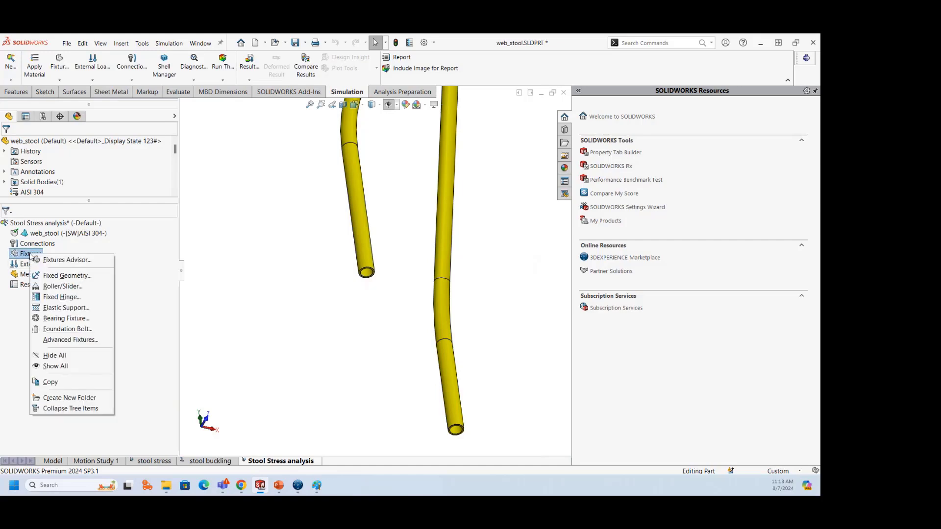
left_click(81, 340)
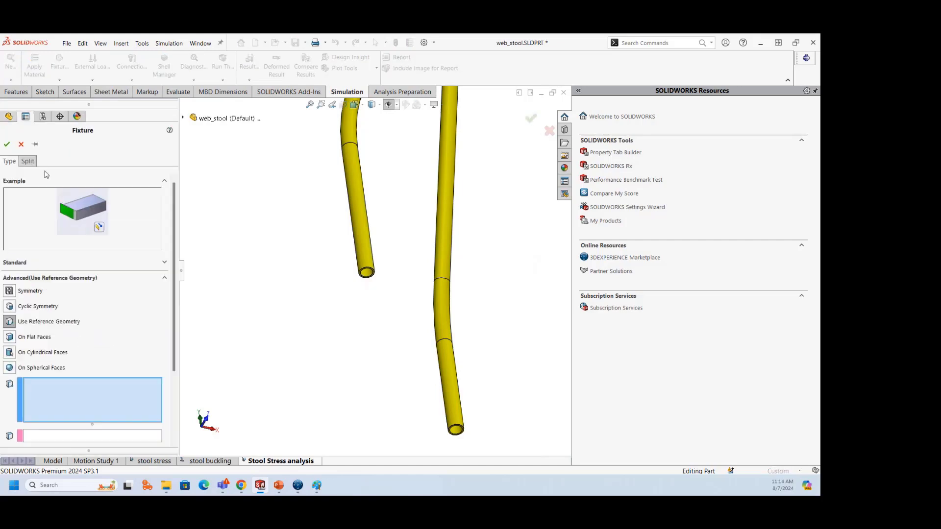
left_click(21, 144)
Step: Try to define a Remote Load/Mass on the ring-shaped end face of one stool leg using the global coordinate system
right_click(30, 264)
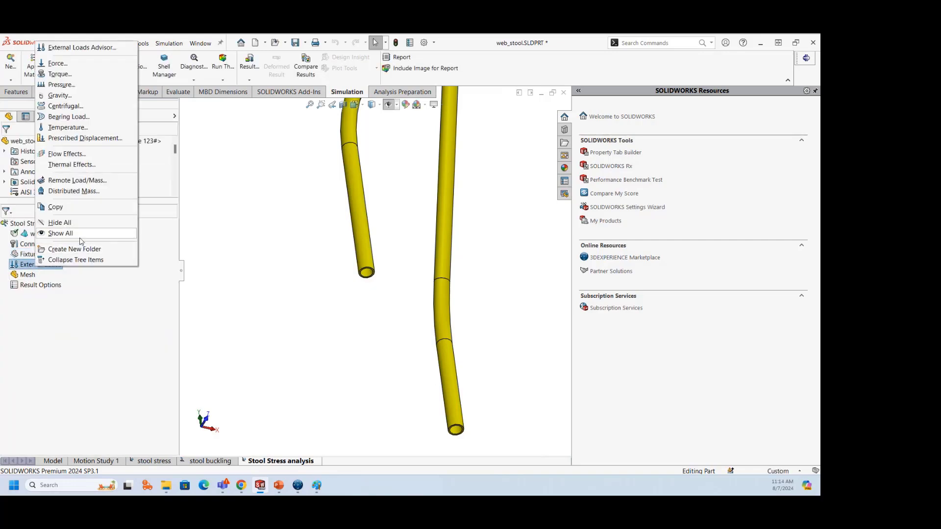
left_click(78, 181)
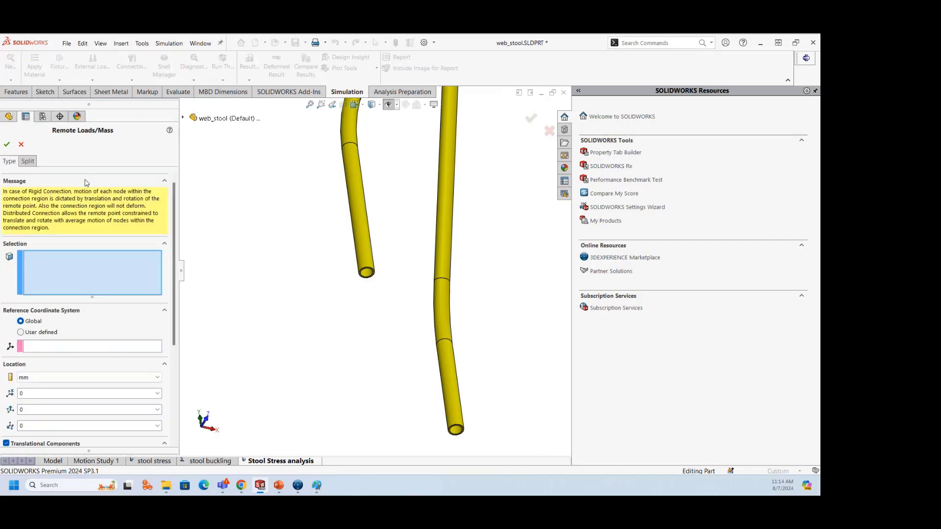
scroll(367, 272, "down", 5)
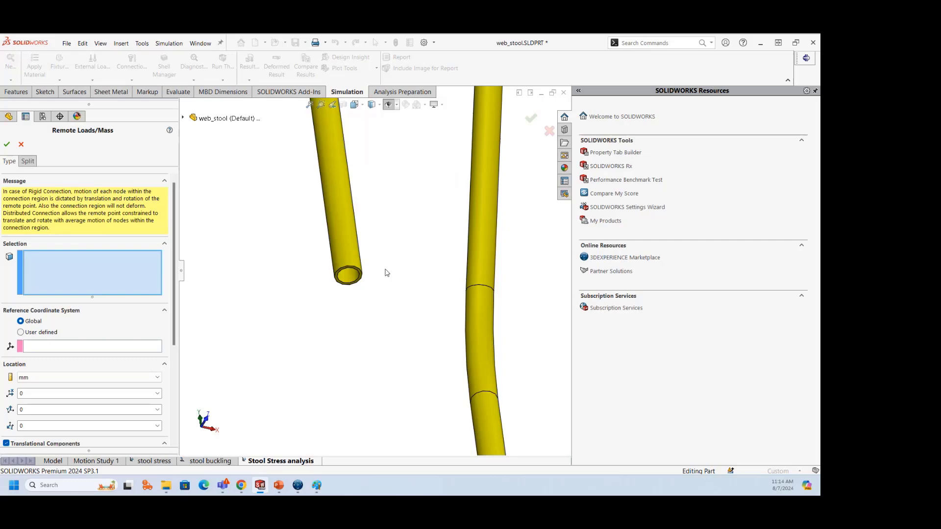
left_click(348, 278)
scroll(385, 319, "up", 5)
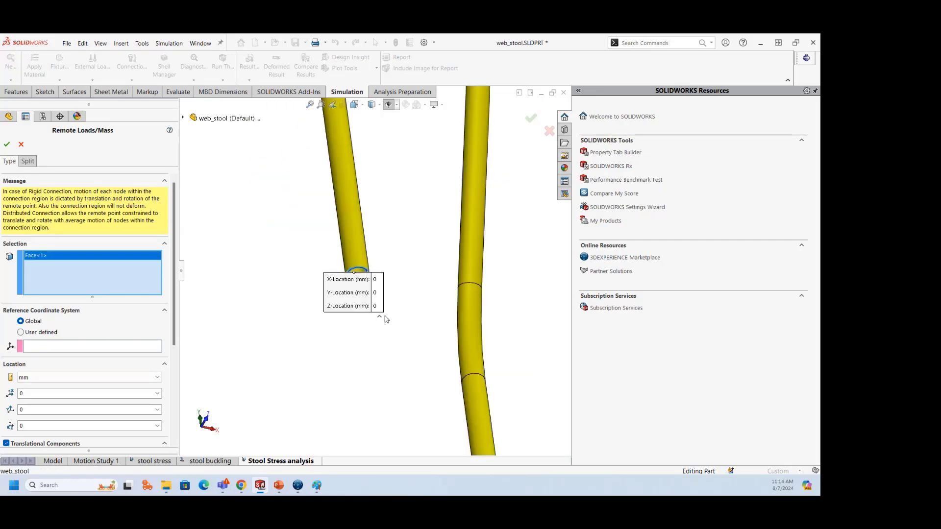
scroll(365, 294, "up", 5)
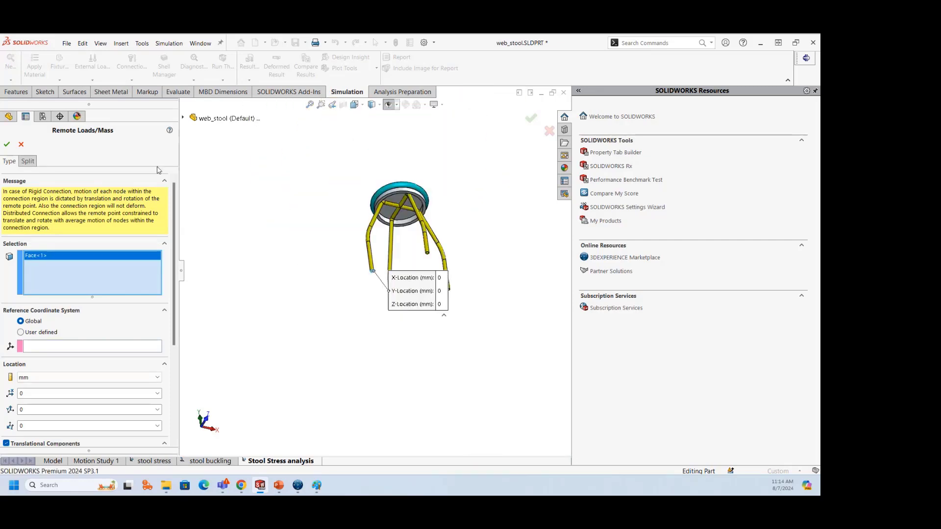
left_click(21, 144)
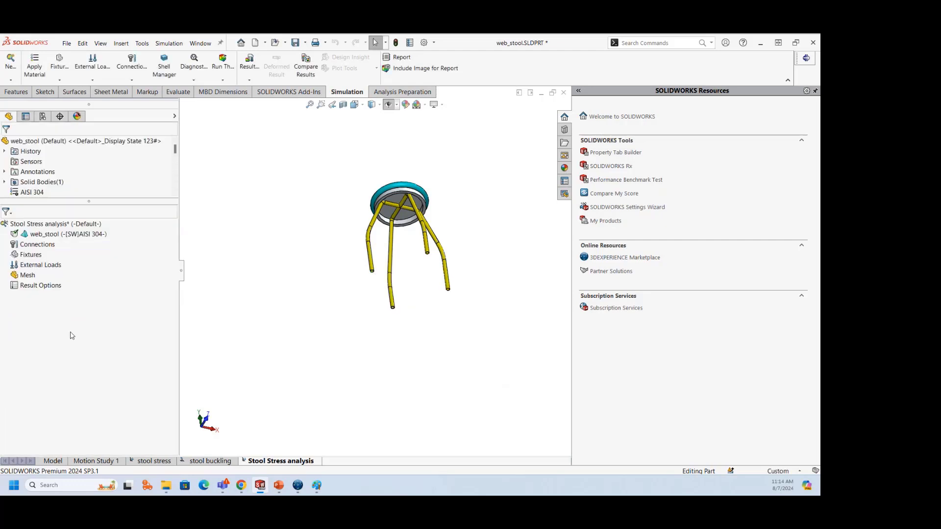
Step: Start a Remote Load/Mass in the stool stress study and select the ring-shaped end face of one leg
right_click(41, 269)
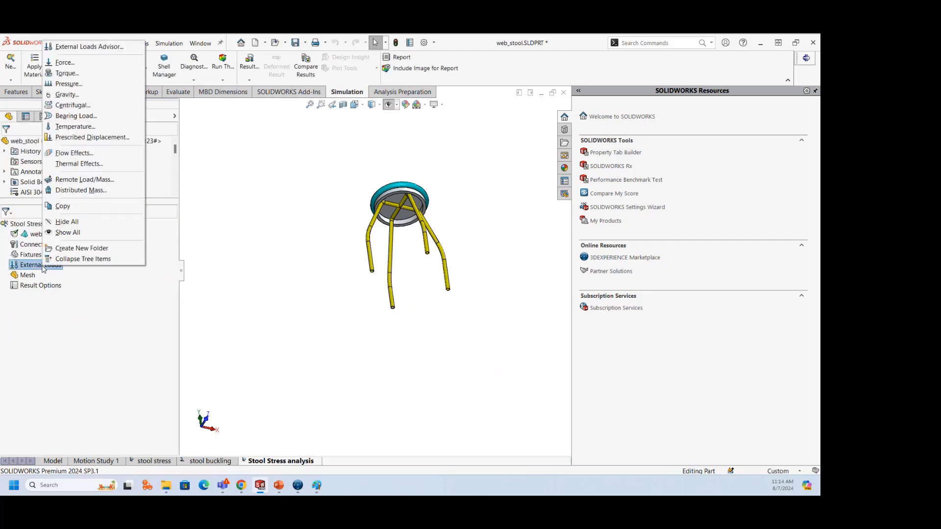
left_click(89, 180)
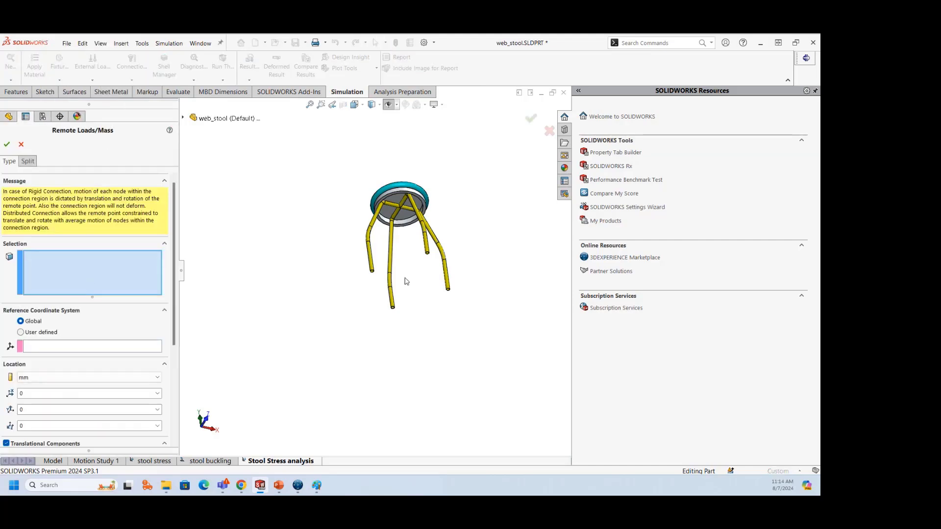
scroll(361, 254, "down", 3)
scroll(328, 278, "down", 10)
left_click(327, 272)
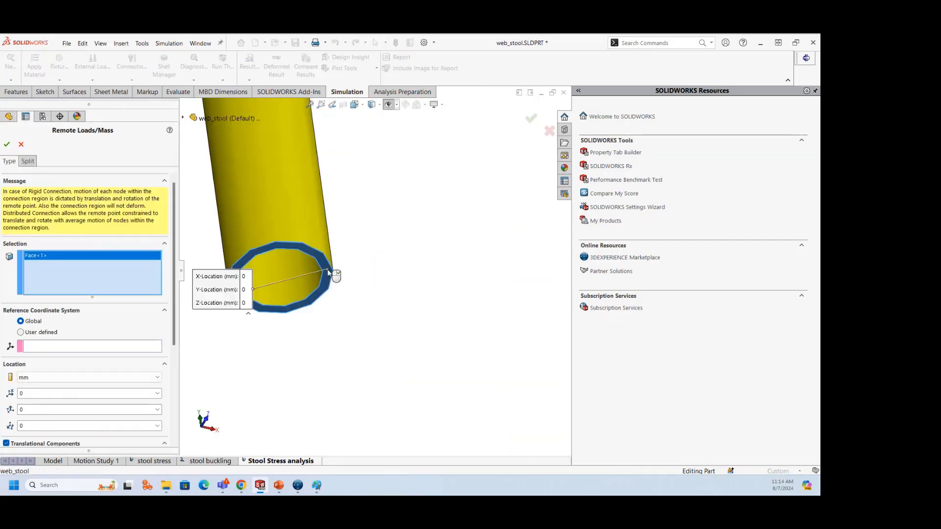
left_click_drag(217, 291, 520, 333)
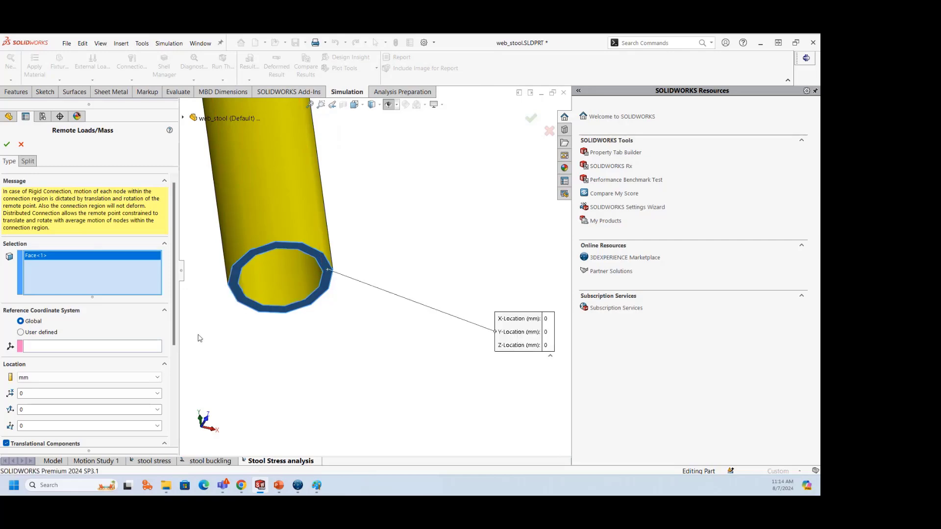
Step: Reference the remote load to the user-defined Coordinate System3 at that leg's end
left_click(21, 332)
scroll(374, 270, "up", 5)
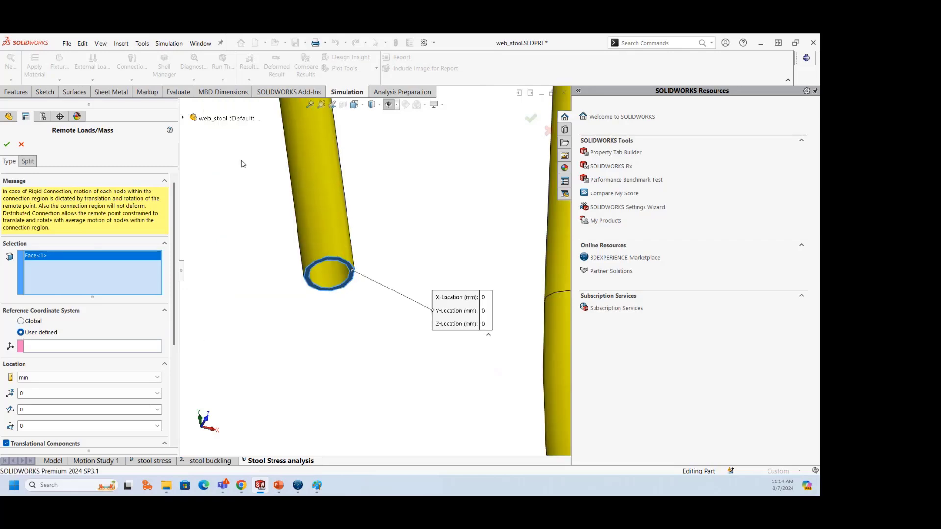
left_click(183, 118)
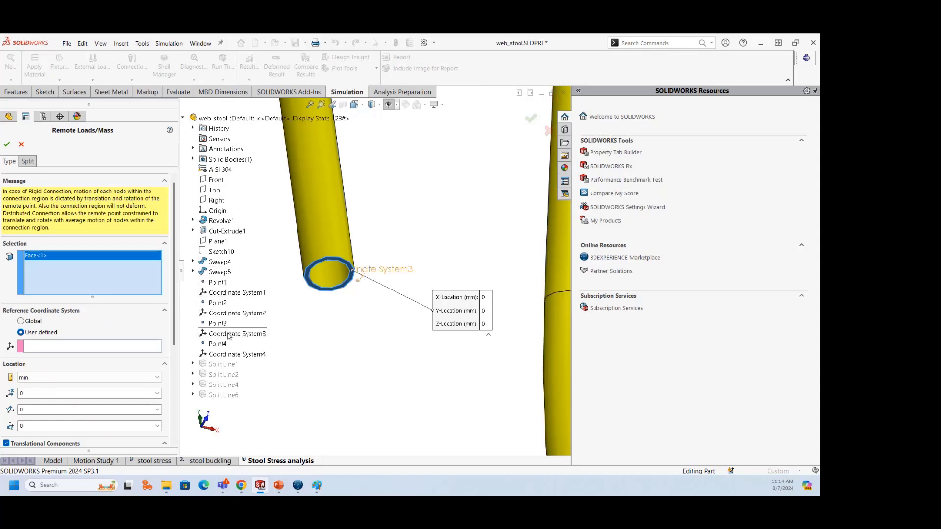
left_click(34, 347)
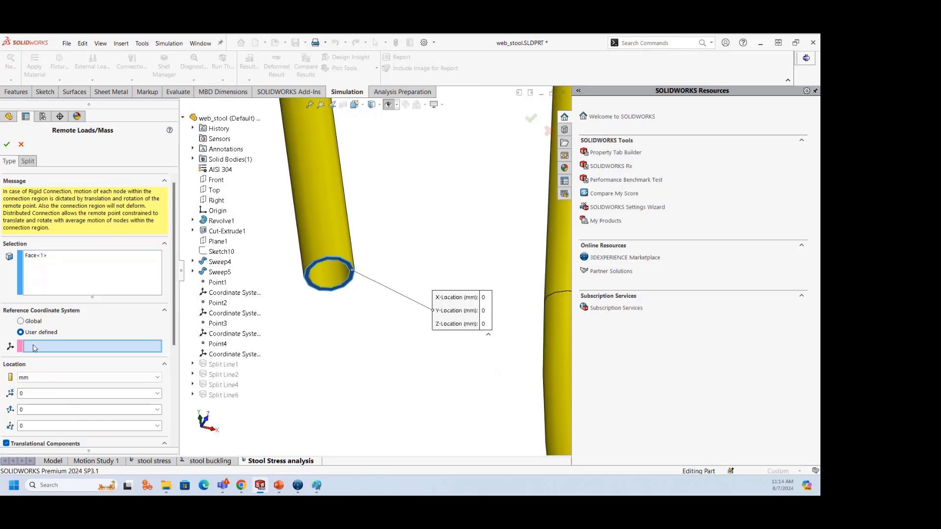
left_click(228, 335)
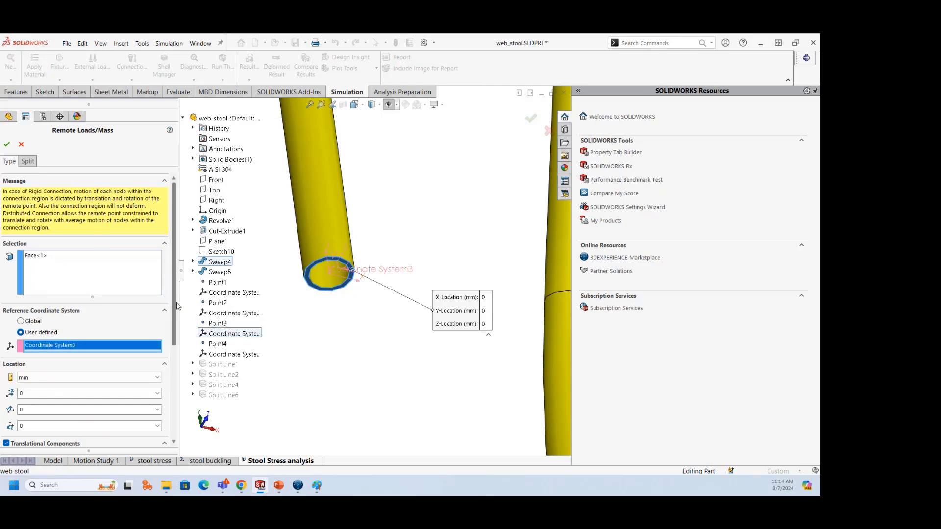
Step: Set the remote load's X, Y and Z components to 0 mm translation with a distributed connection, and accept the load
scroll(178, 306, "down", 5)
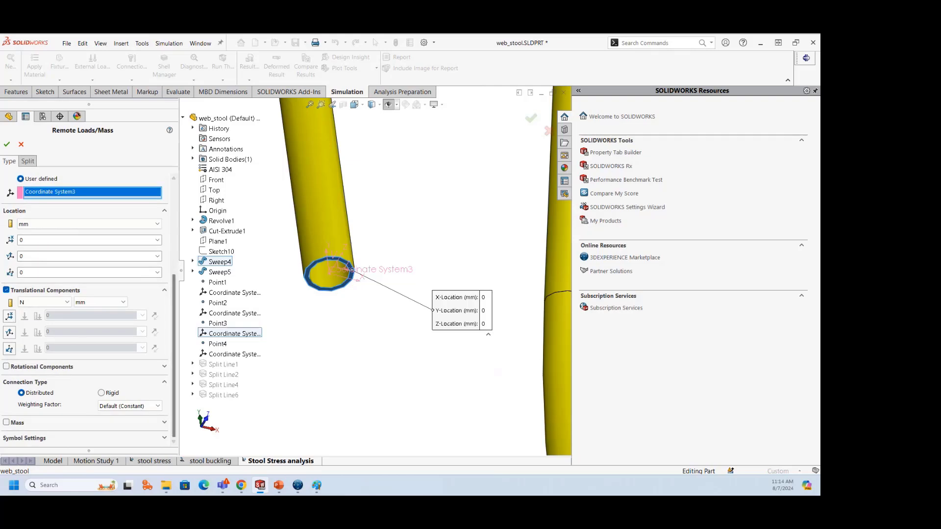
left_click(9, 316)
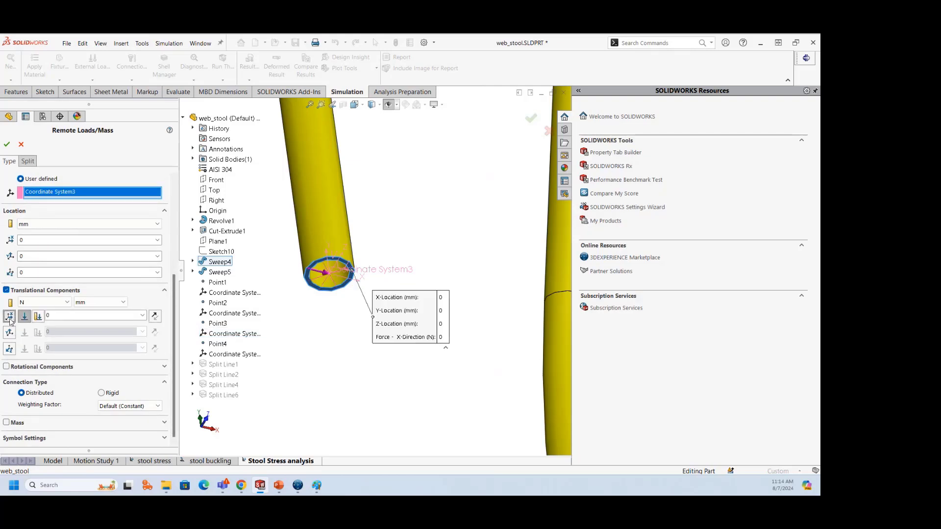
left_click(10, 333)
left_click(9, 348)
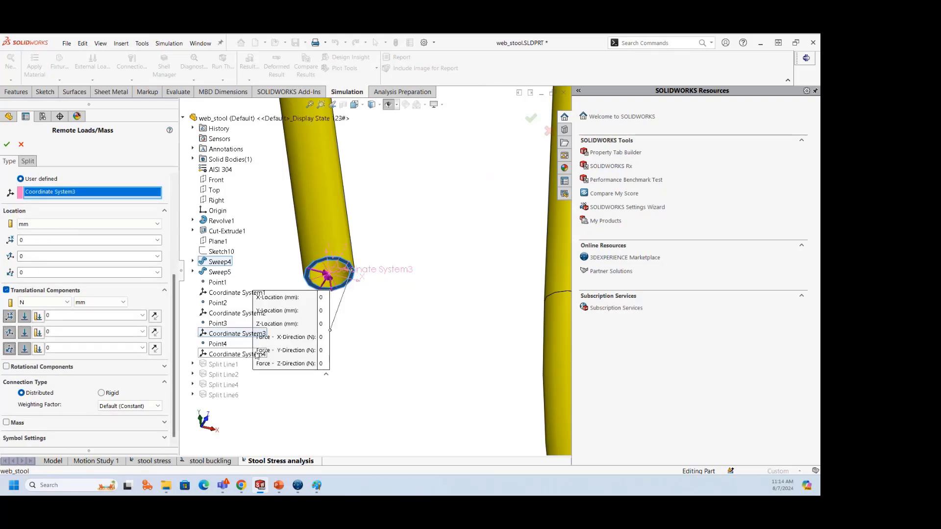
left_click_drag(363, 331, 544, 325)
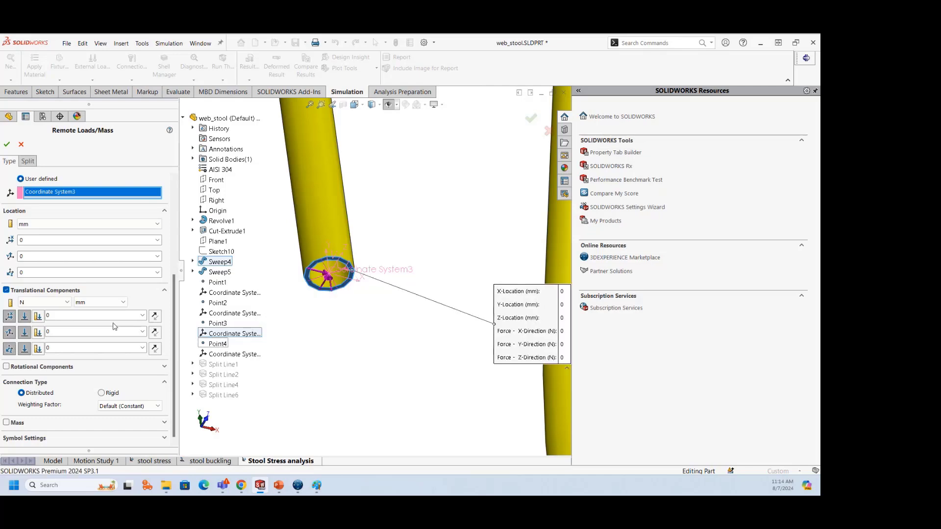
left_click(38, 316)
left_click(38, 333)
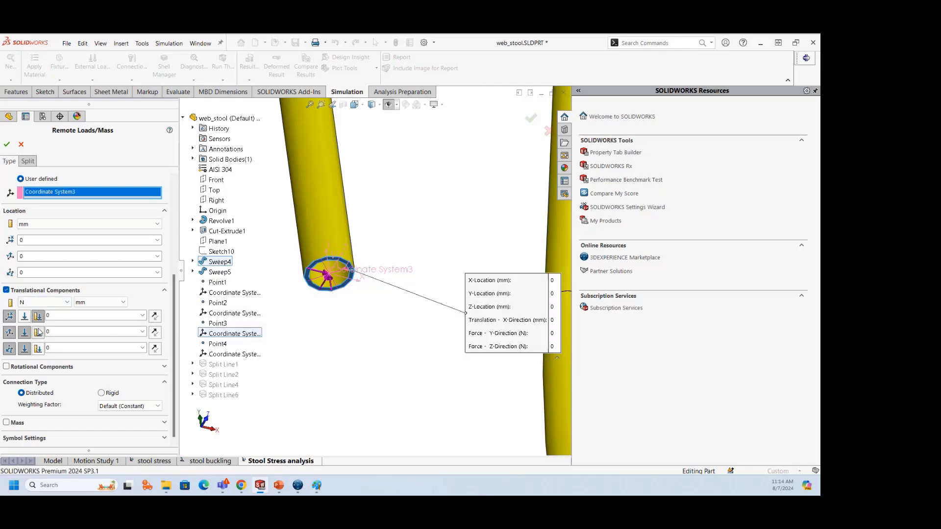
left_click(38, 349)
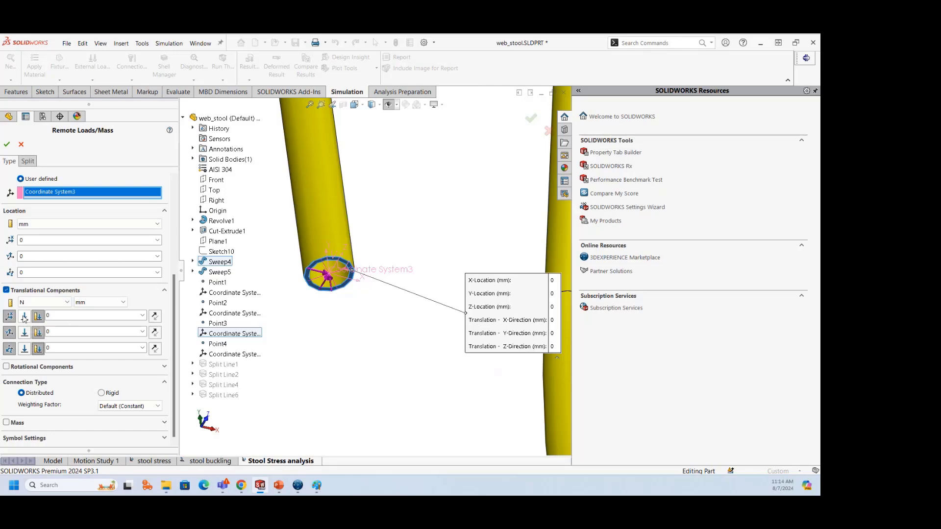
left_click(51, 305)
left_click(51, 305)
left_click(87, 306)
left_click(91, 305)
left_click(7, 144)
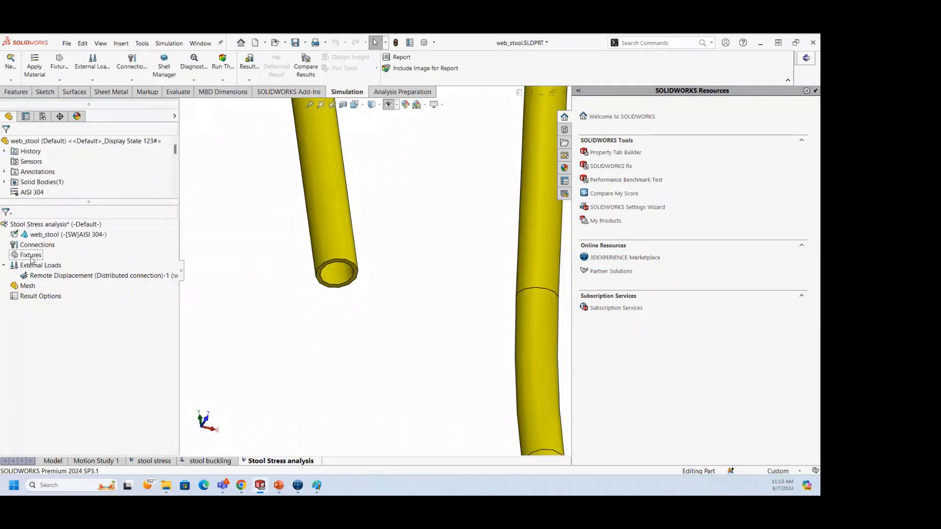
Step: Try to apply a Fixed Geometry fixture at the end of the longest-reaching front stool leg
right_click(31, 258)
left_click(69, 278)
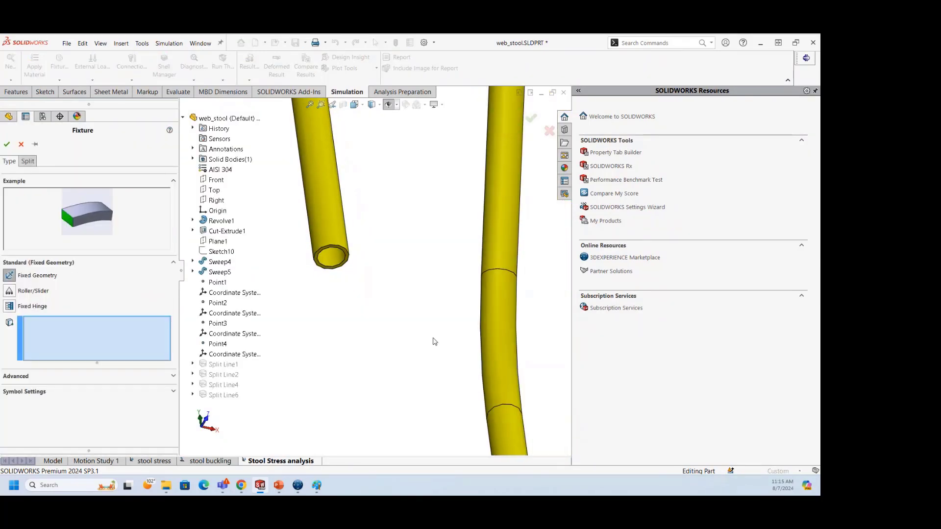
scroll(441, 342, "up", 5)
scroll(418, 351, "down", 8)
left_click(385, 299)
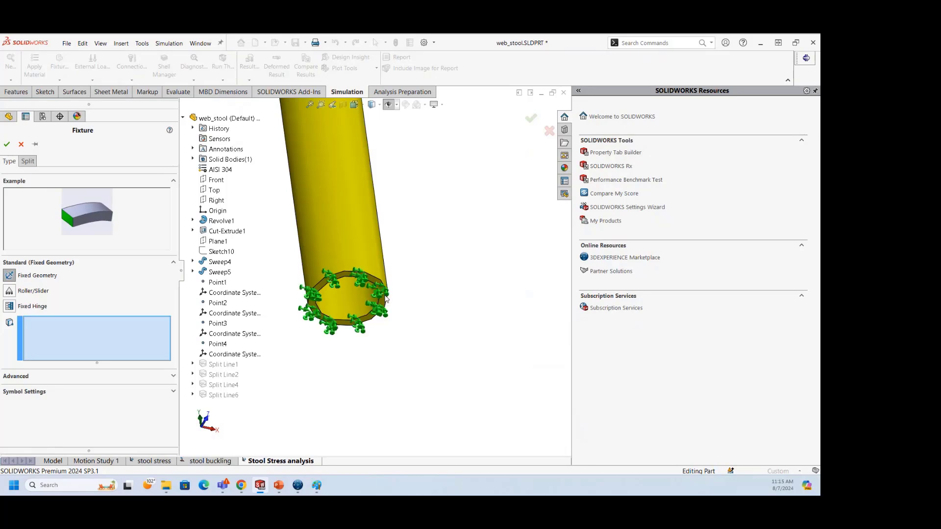
scroll(385, 299, "up", 5)
scroll(367, 291, "down", 5)
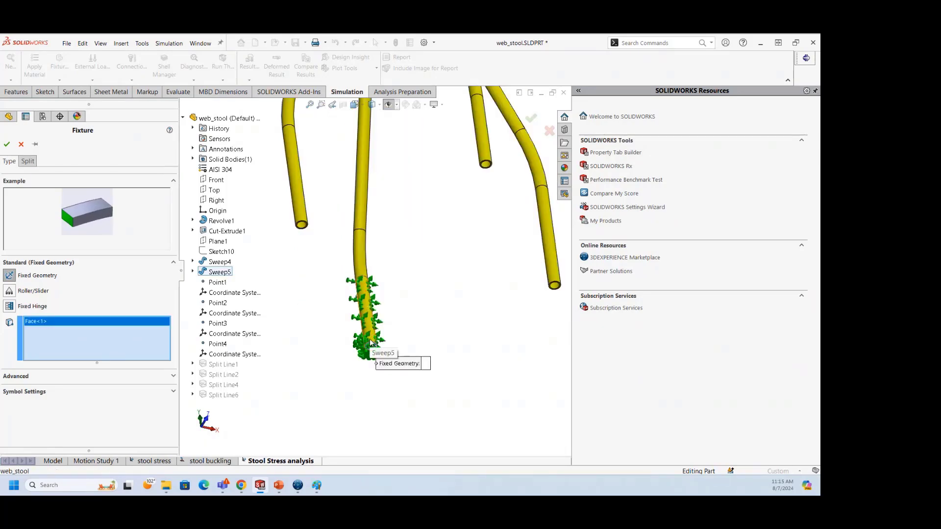
left_click(21, 144)
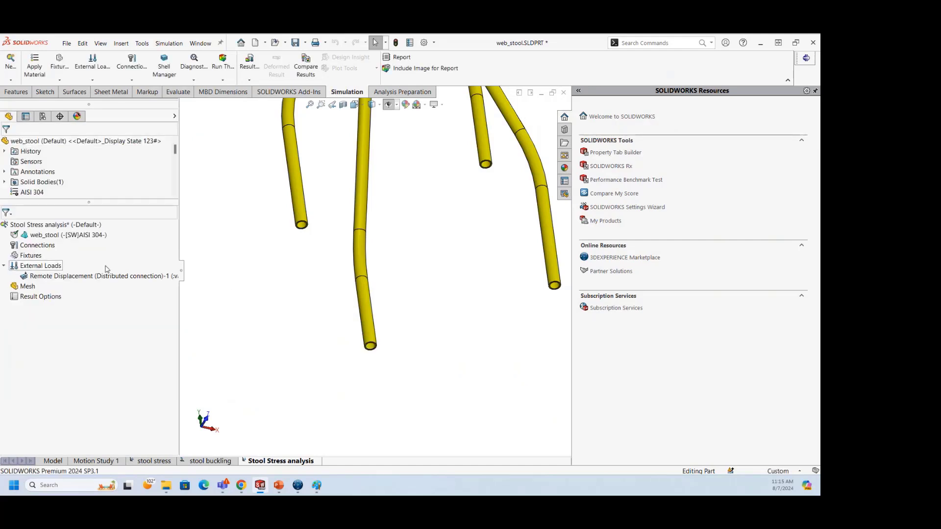
Step: Start another Remote Load/Mass and select the ring-shaped end face of the front stool leg
left_click(68, 278)
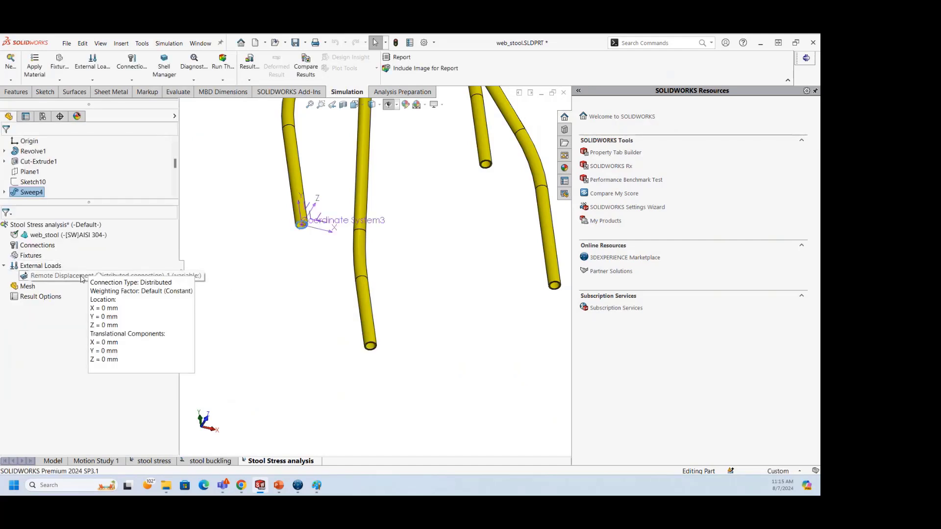
left_click(51, 267)
right_click(51, 267)
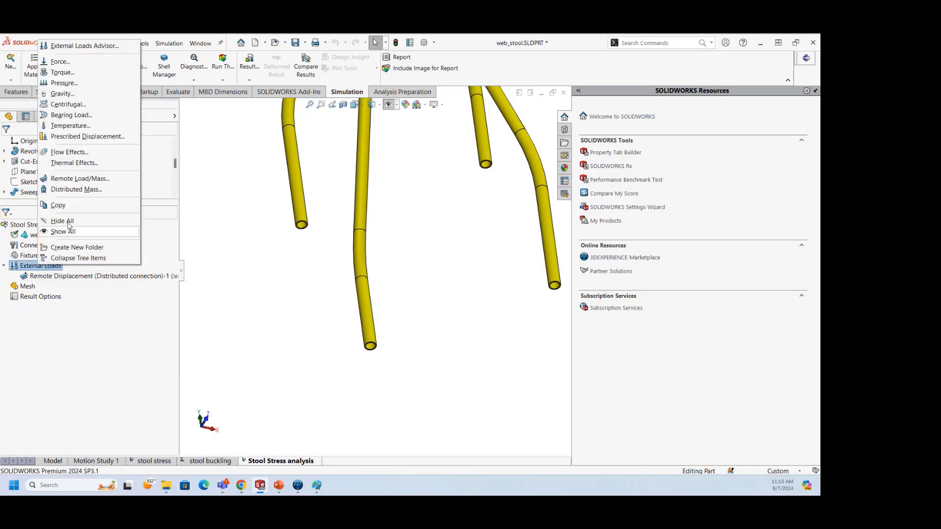
left_click(79, 178)
scroll(370, 343, "down", 8)
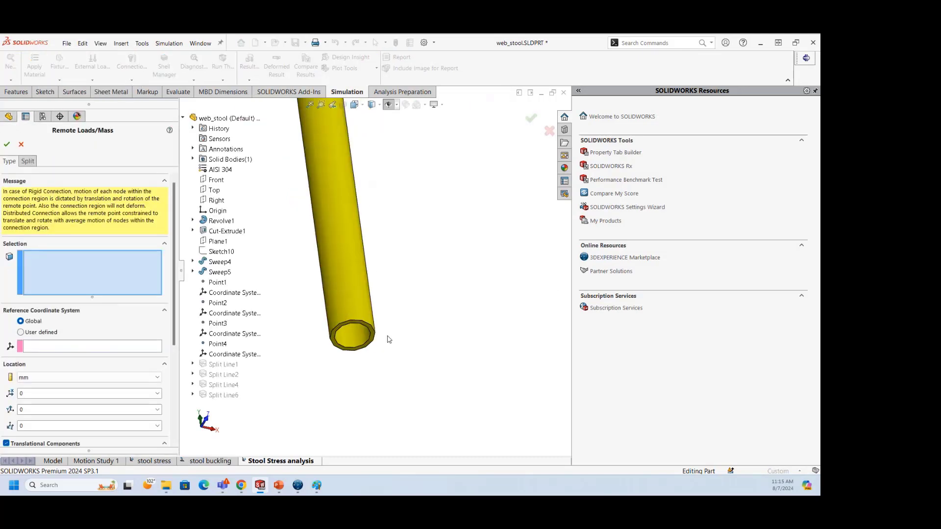
left_click(352, 284)
scroll(352, 285, "up", 5)
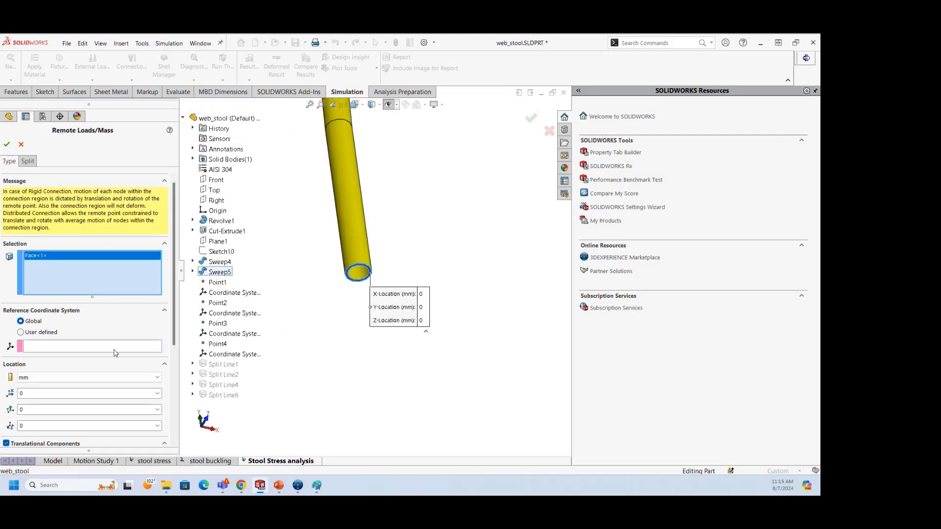
Step: Reference this second remote load to the user-defined Coordinate System1 and inspect its origin at the leg's end
left_click(22, 332)
left_click(236, 294)
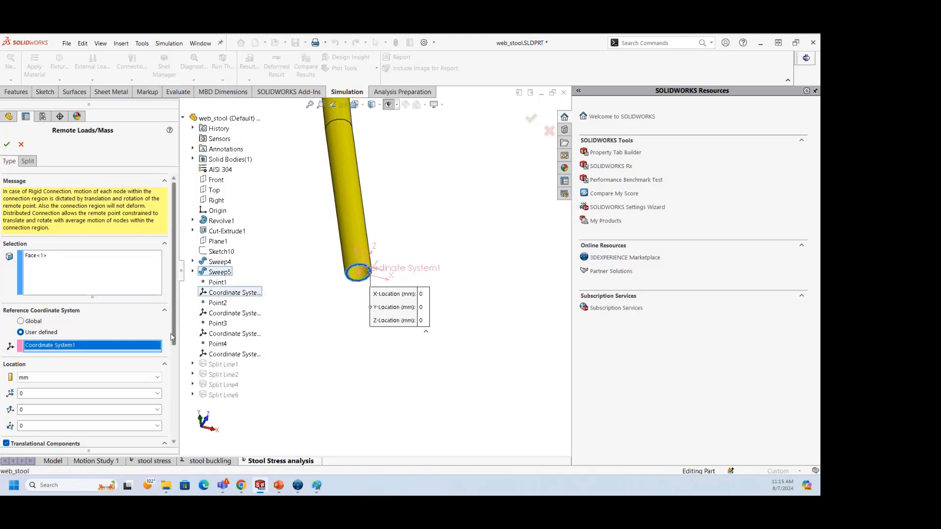
scroll(175, 314, "down", 3)
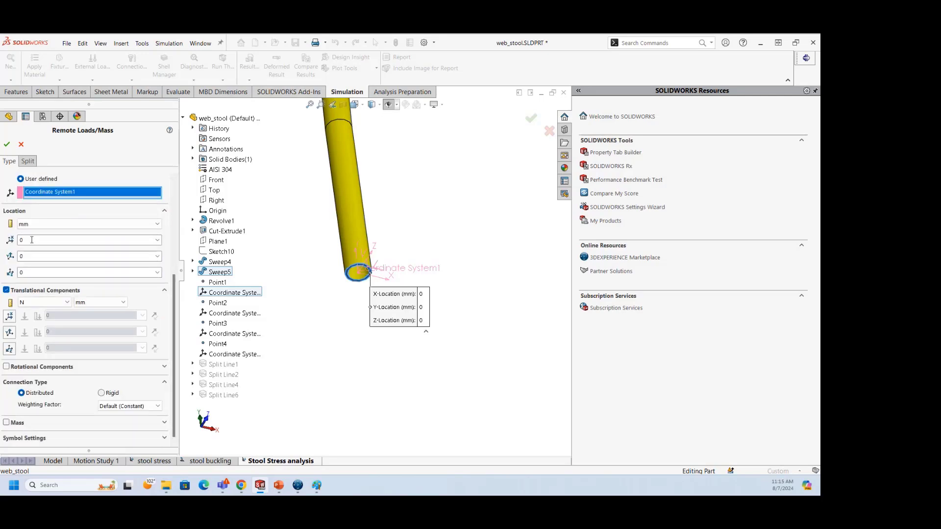
scroll(361, 270, "down", 5)
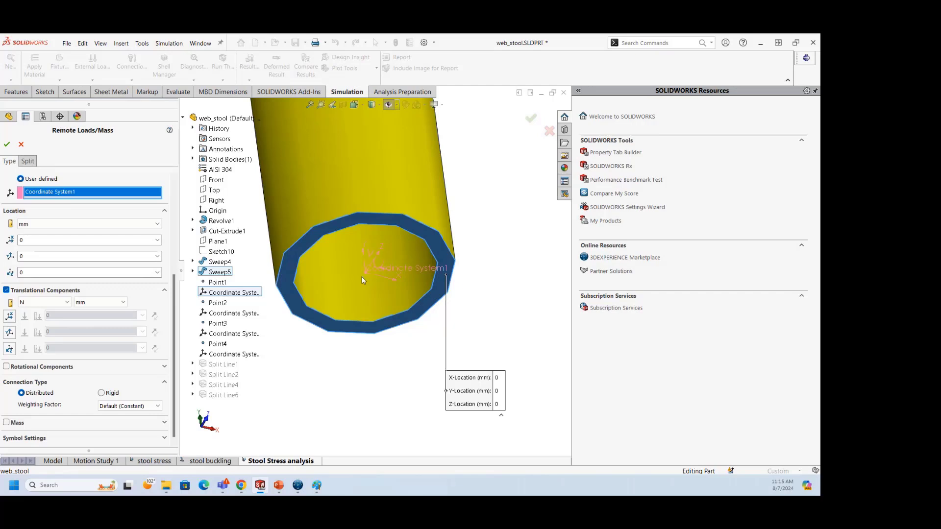
scroll(364, 280, "up", 5)
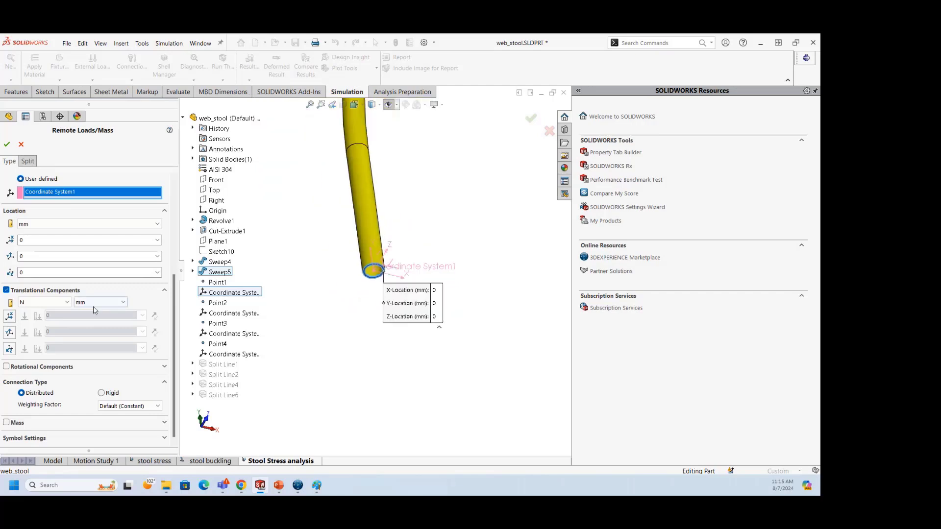
Step: Try to constrain the front leg's remote load with 0 mm translation in X, Y and Z
left_click(8, 316)
left_click(8, 333)
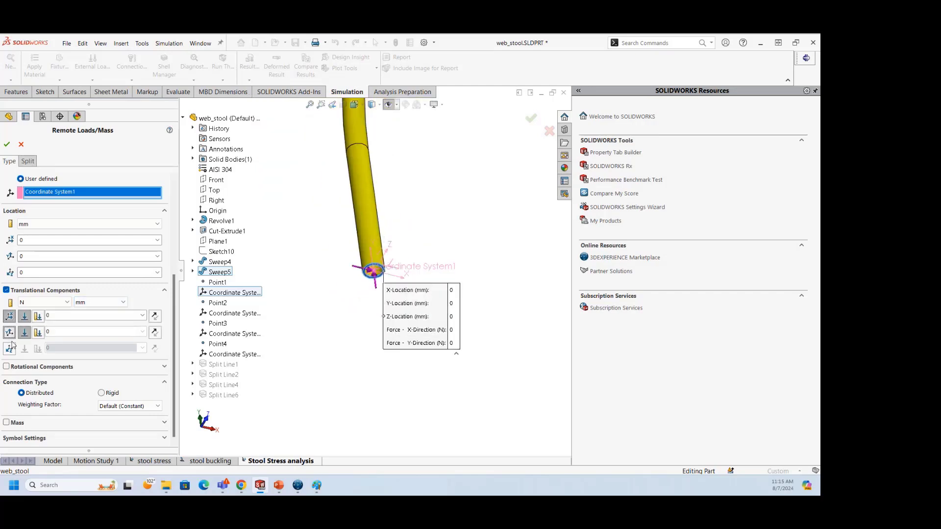
left_click(8, 348)
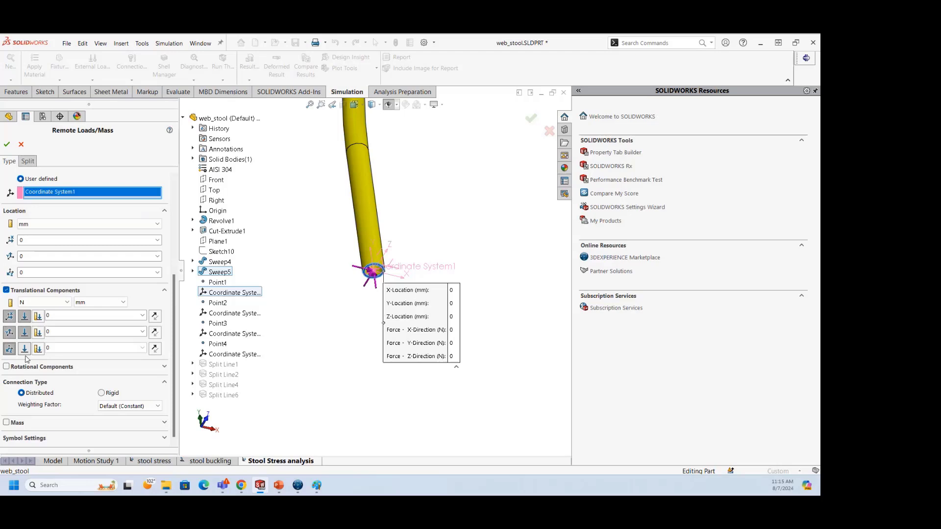
left_click(38, 316)
left_click(38, 332)
left_click(38, 349)
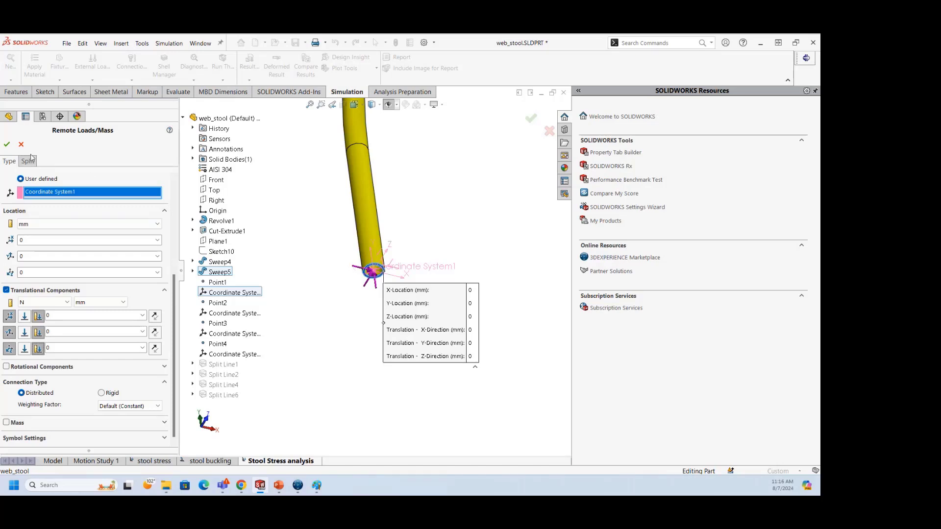
left_click(7, 144)
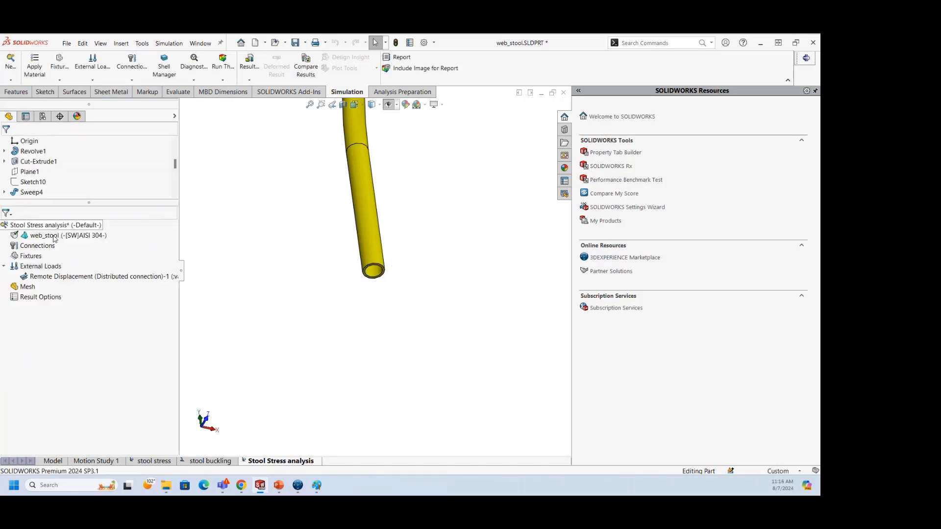
Step: Delete the distributed-connection Remote Displacement from the Stool Stress analysis study's external loads
right_click(47, 283)
left_click(69, 354)
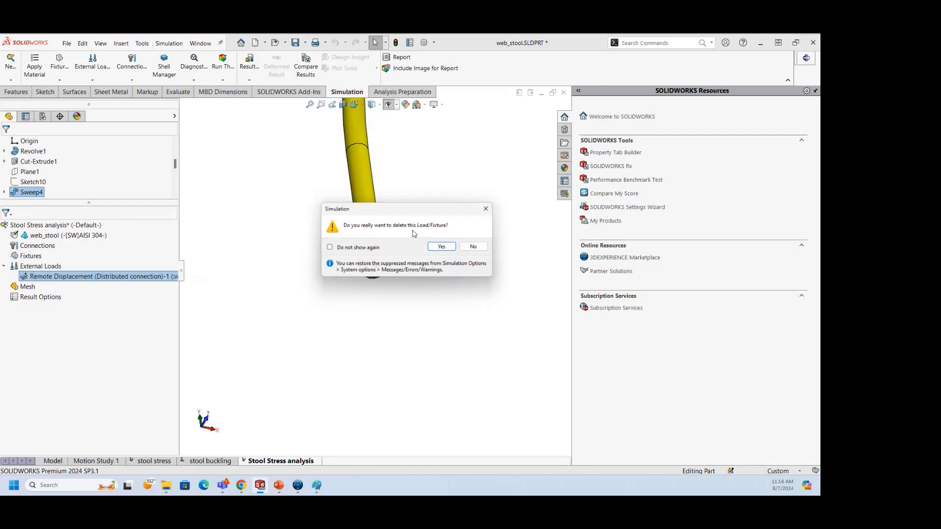
left_click(441, 247)
Step: Copy the four rigid-connection Remote Displacements from the stool stress study into the Stool Stress analysis study
left_click(154, 460)
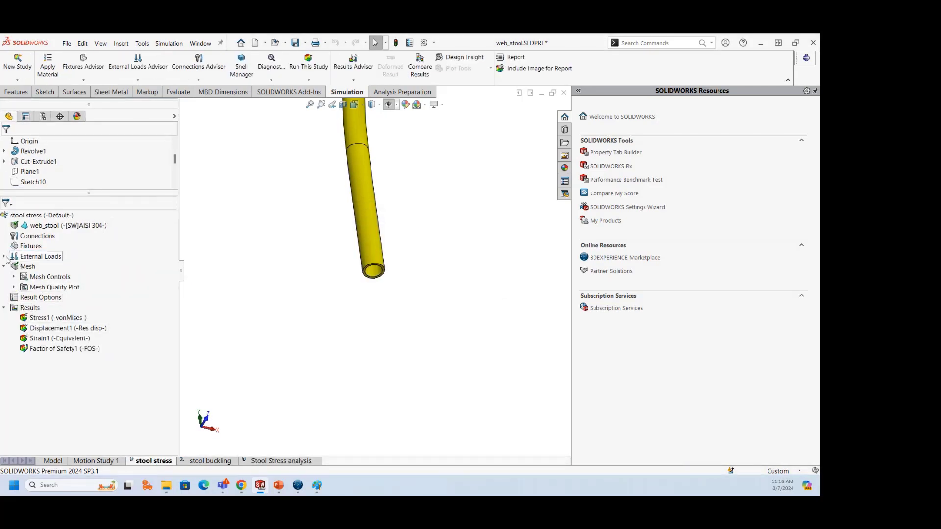
left_click(5, 257)
left_click(73, 277)
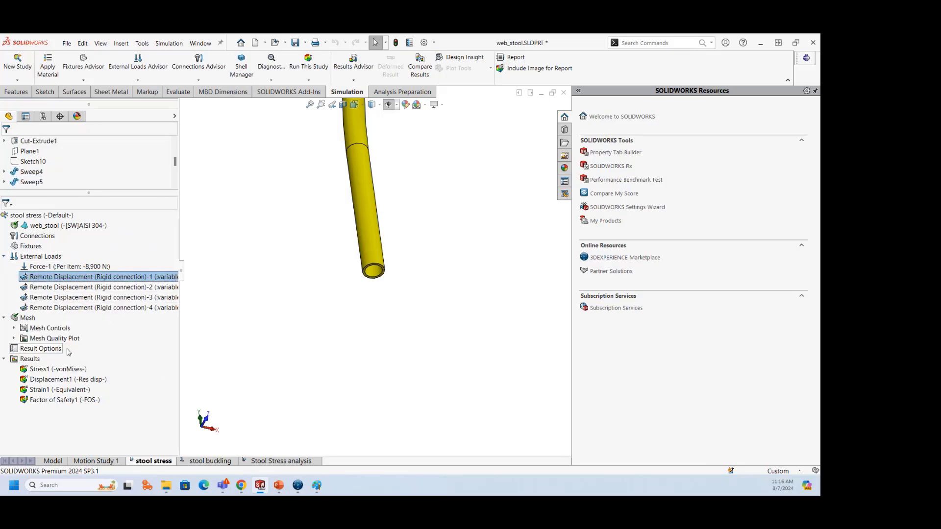
left_click(69, 308, "shift")
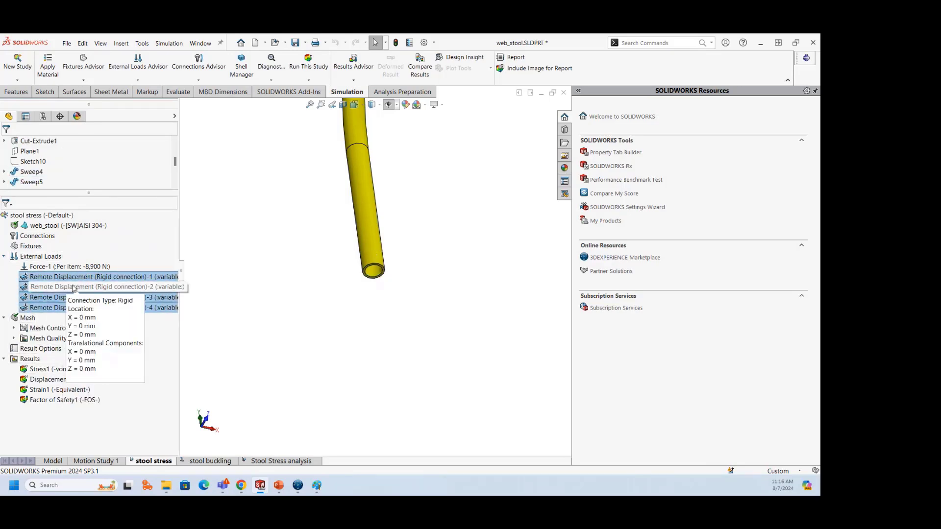
left_click_drag(24, 278, 275, 461)
left_click(272, 460)
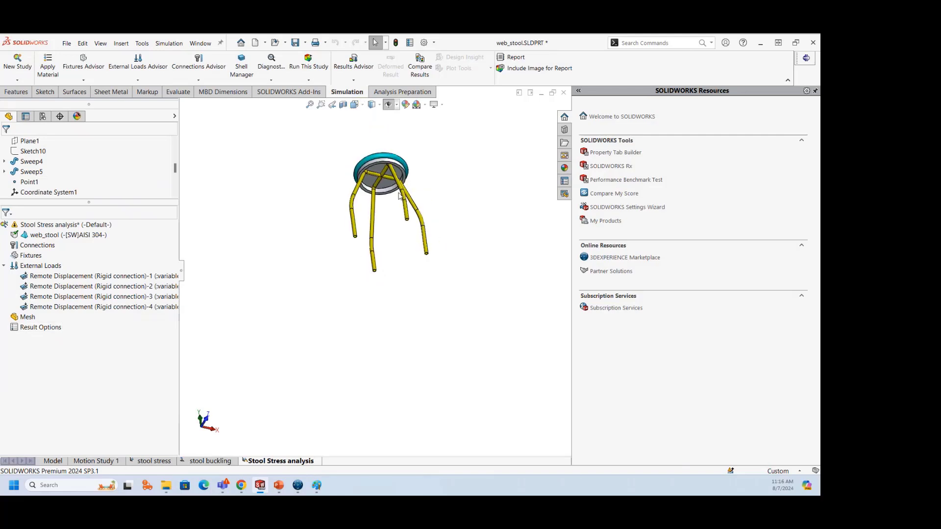
Step: Start a Force load in the Stool Stress analysis study and select the seat's flat upper face
left_click(44, 296)
left_click(360, 319)
middle_click_drag(405, 237, 401, 328)
key("f")
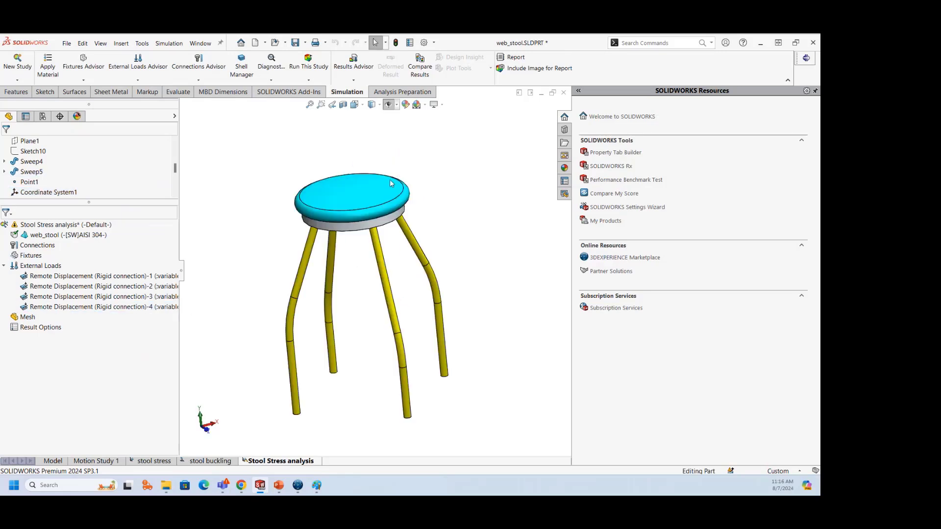
right_click(41, 266)
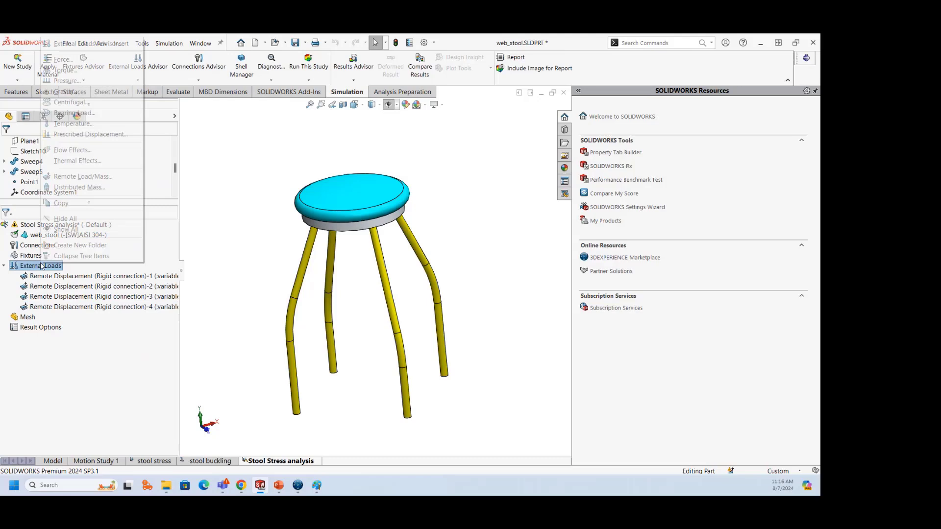
left_click(62, 61)
scroll(333, 165, "down", 4)
left_click(357, 228)
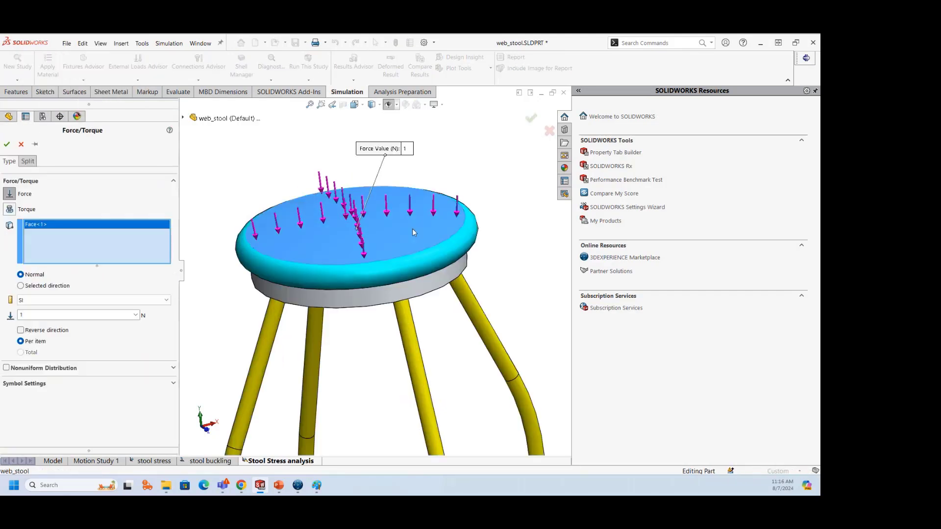
scroll(363, 228, "up", 3)
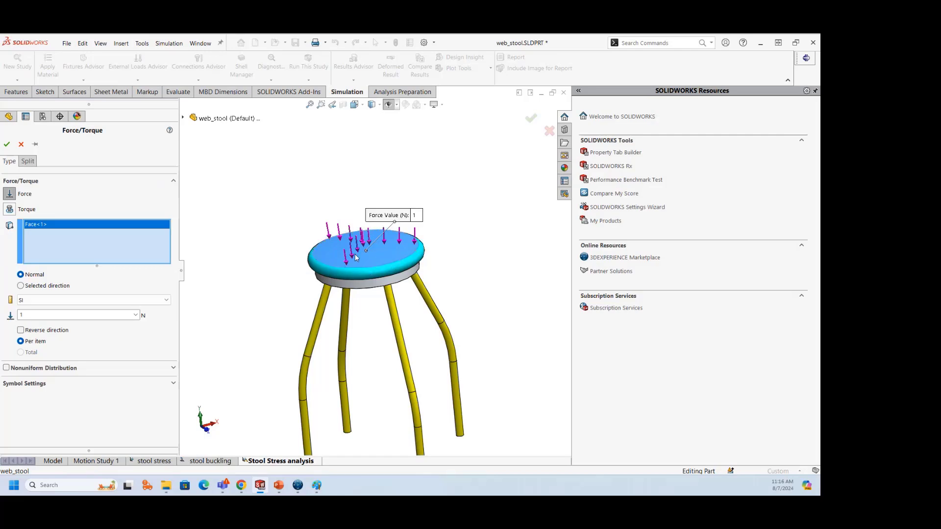
middle_click_drag(355, 257, 384, 249)
Step: Switch the seat force to a selected direction, referencing the Top plane with only the component normal to it active
left_click(21, 286)
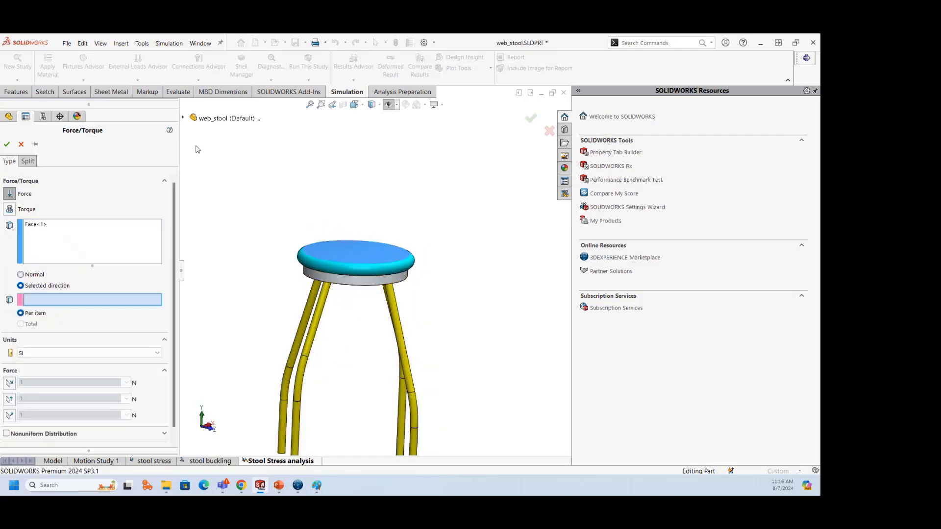
left_click(182, 118)
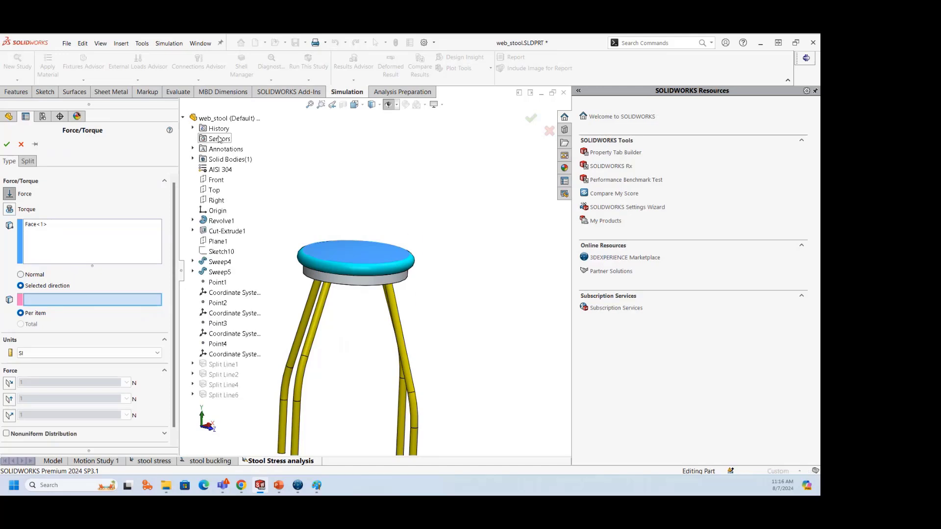
left_click(216, 192)
left_click(9, 415)
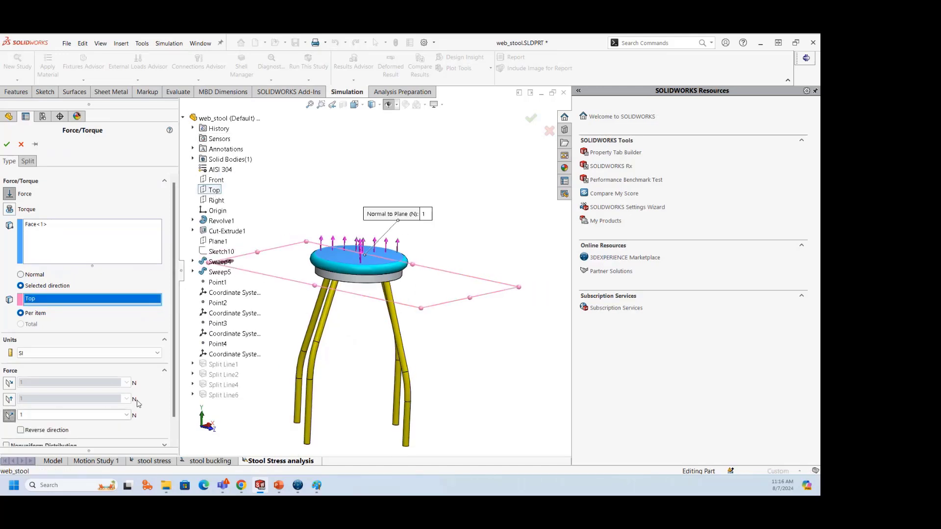
Step: Reverse the seat force so it acts downward, set it to 8900 N per item and apply it
left_click(21, 430)
double_click(25, 414)
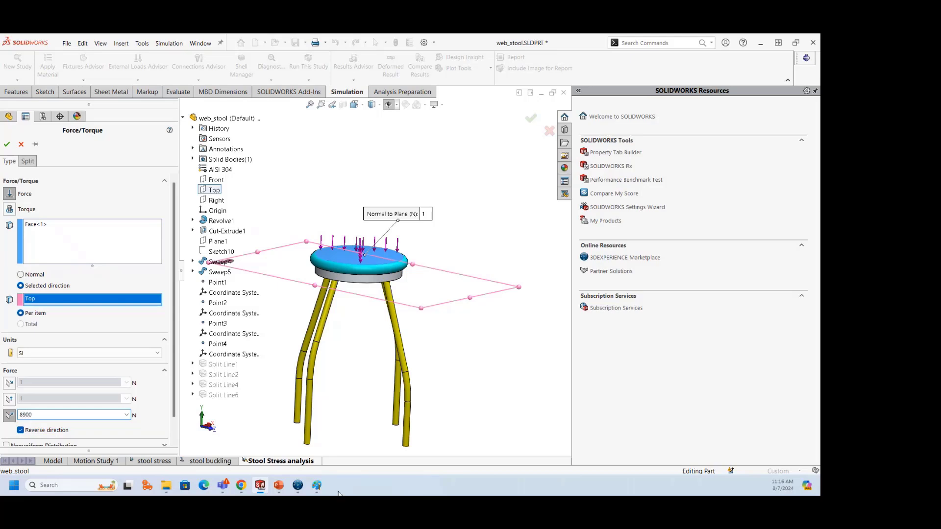
key("Return")
scroll(420, 309, "up", 4)
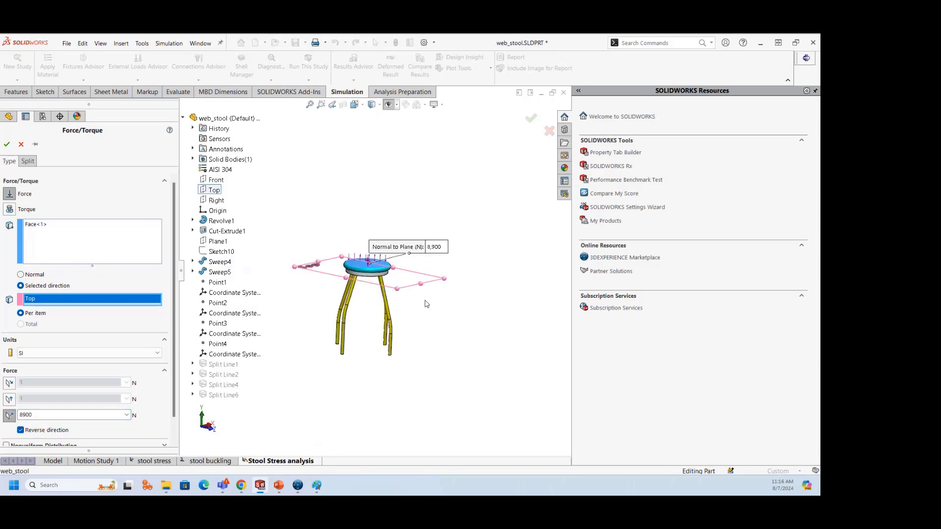
left_click(7, 143)
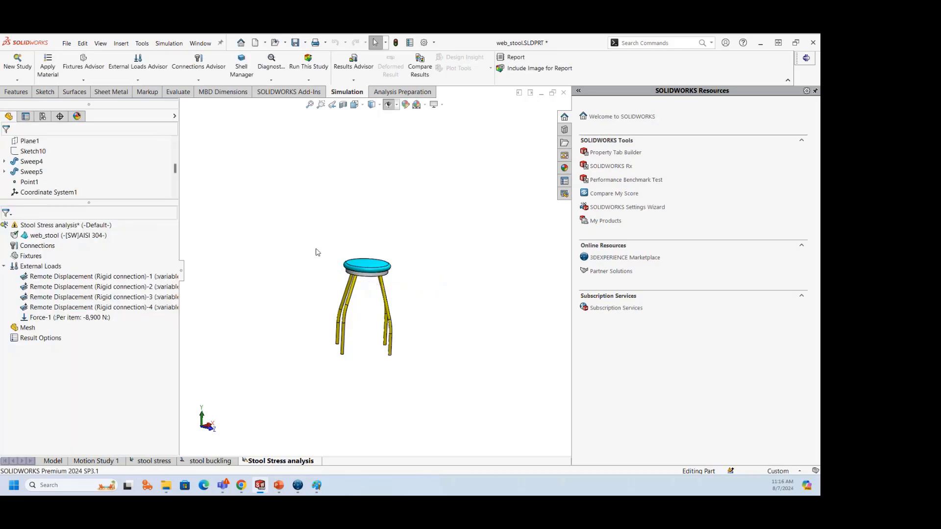
Step: Show all external loads and make the simulation symbols and coordinate systems visible on the stool
scroll(369, 275, "down", 4)
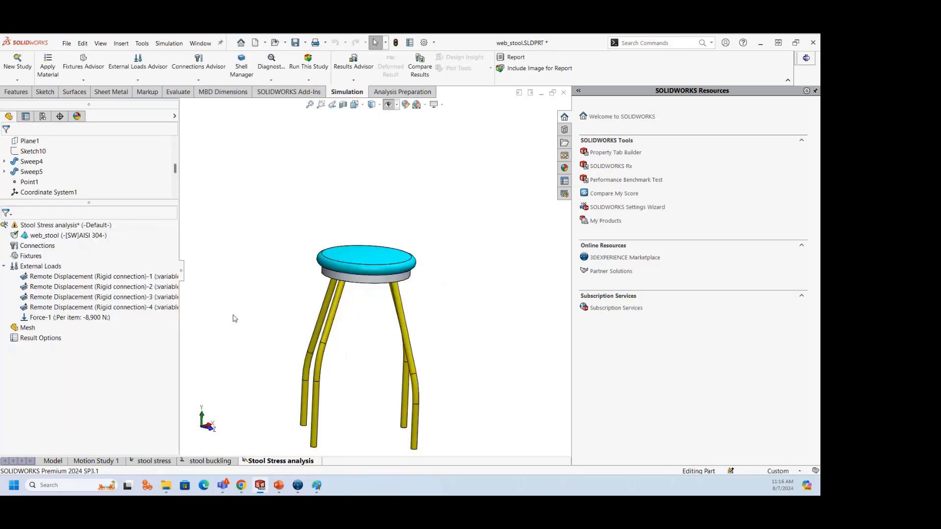
right_click(34, 267)
left_click(65, 235)
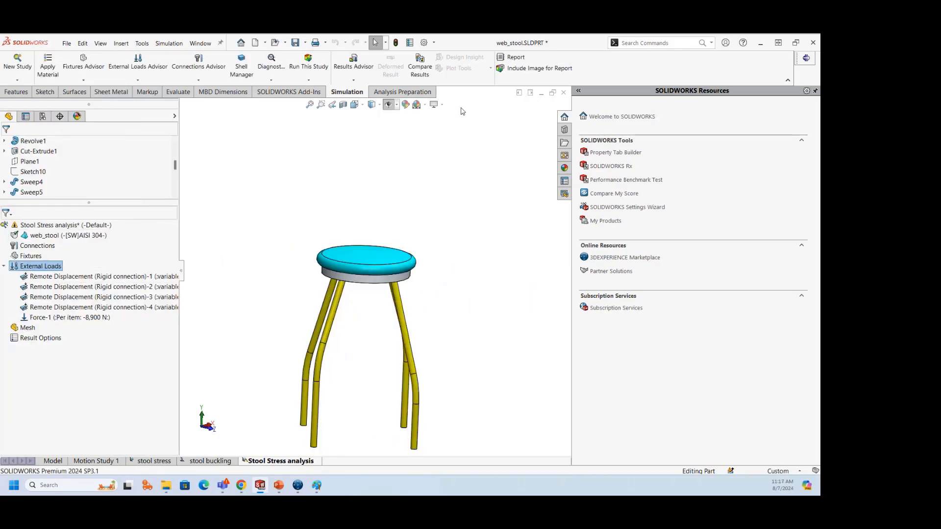
left_click(392, 106)
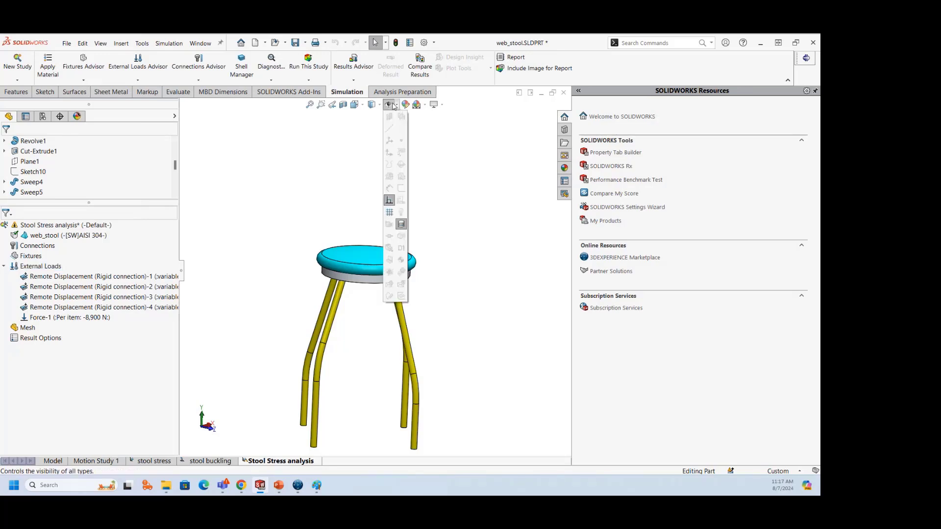
left_click(390, 106)
left_click(390, 107)
left_click(387, 113)
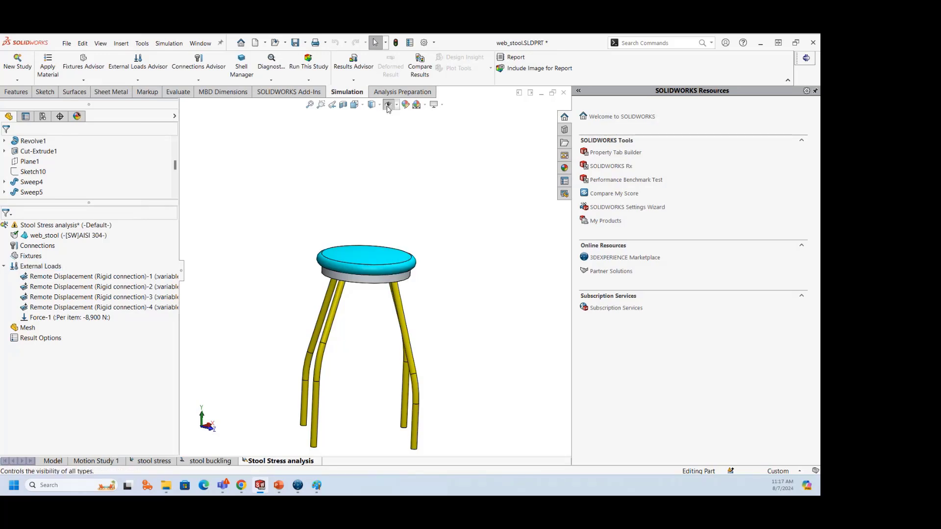
left_click(389, 106)
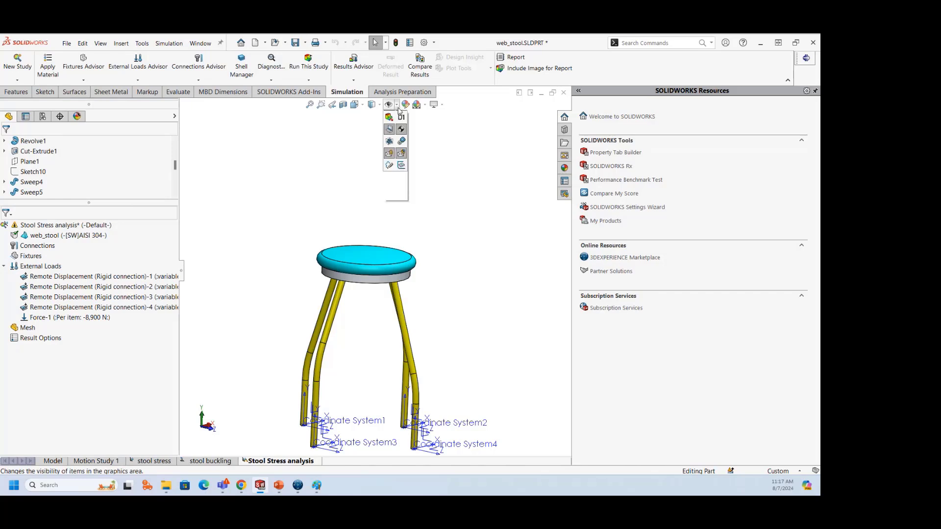
left_click(400, 237)
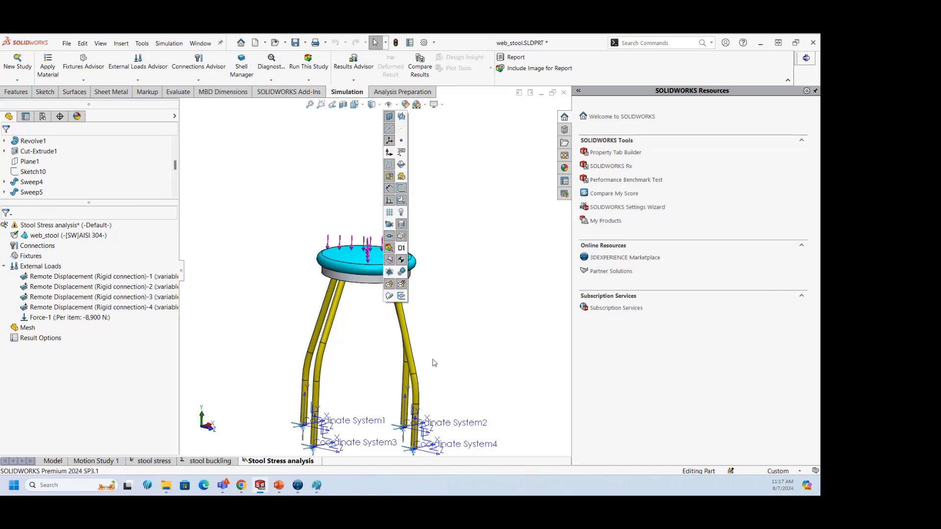
Step: Check the load symbols at the leg ends and seat, and hide all external load symbols
scroll(462, 342, "up", 3)
scroll(375, 314, "down", 10)
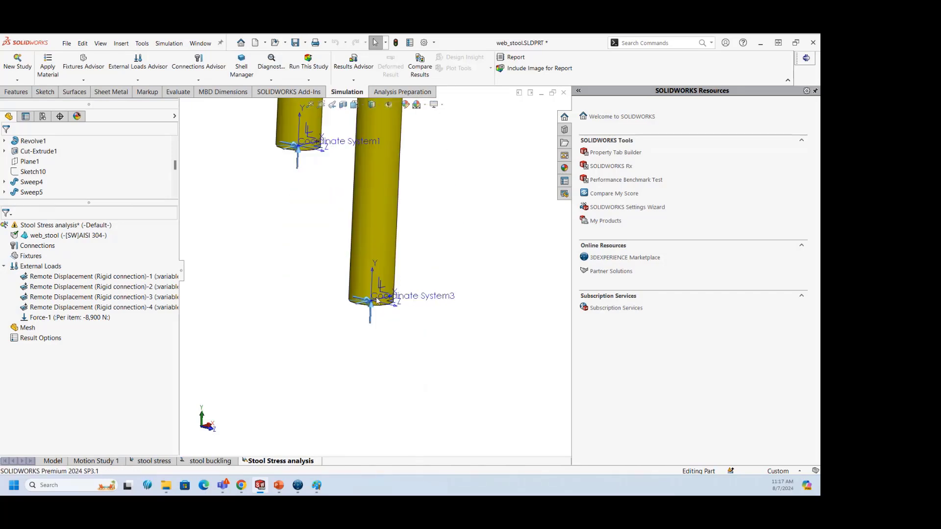
scroll(376, 300, "up", 10)
scroll(419, 157, "down", 5)
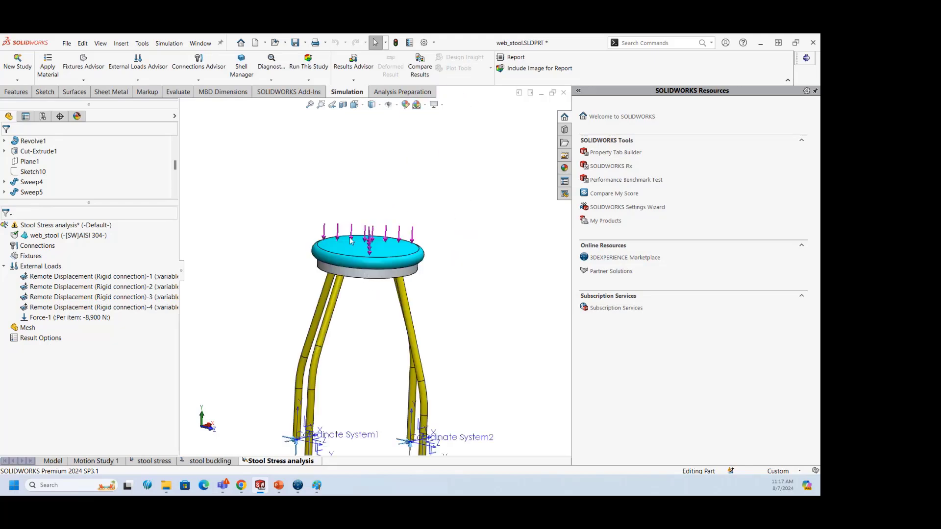
right_click(42, 266)
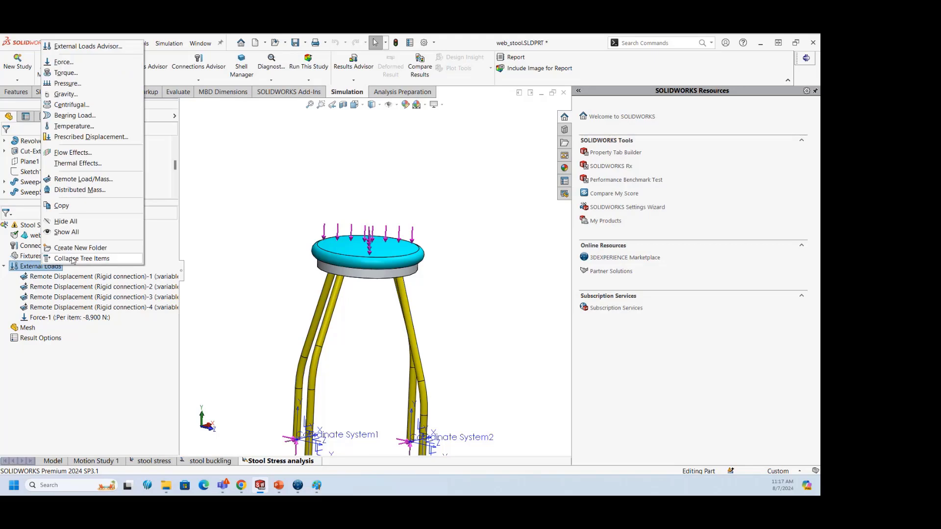
left_click(76, 222)
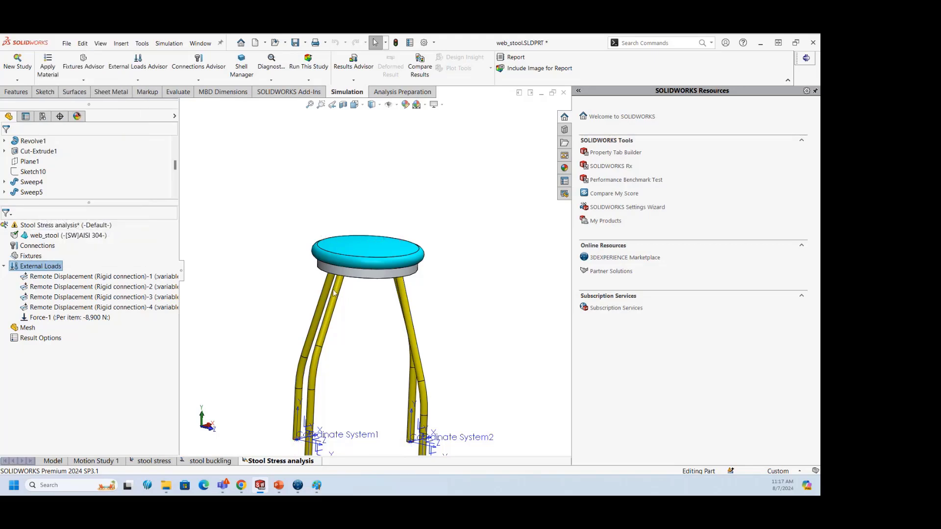
Step: Mesh the stool at the default density with mesh parameters enabled and the blended curvature-based mesher, and examine the elements
left_click(29, 328)
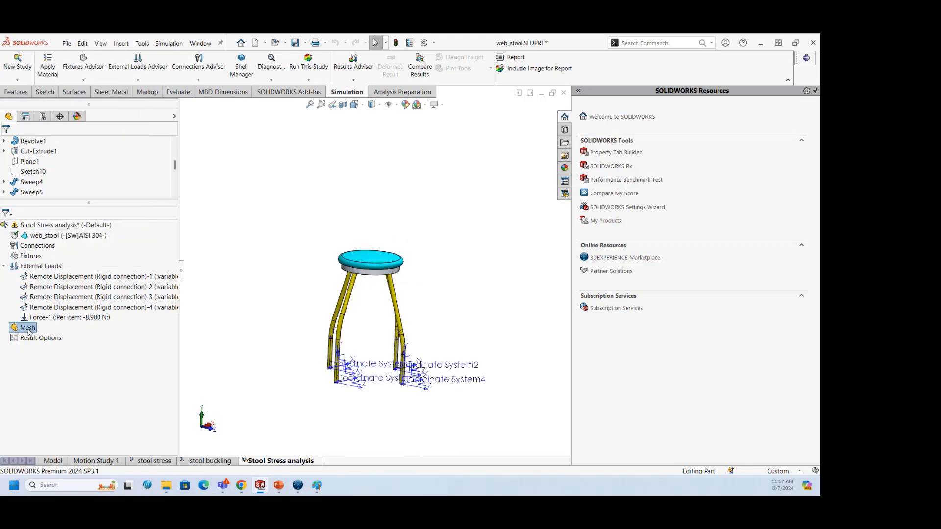
right_click(28, 329)
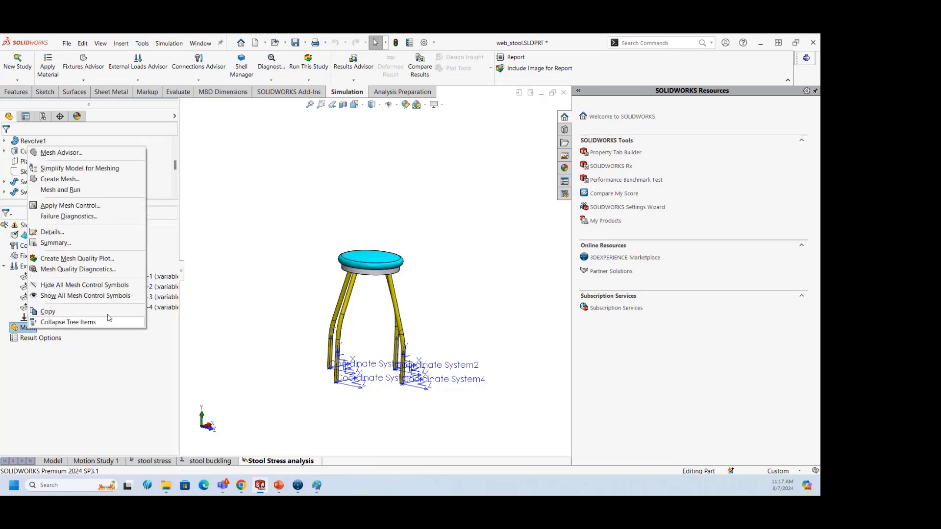
left_click(73, 179)
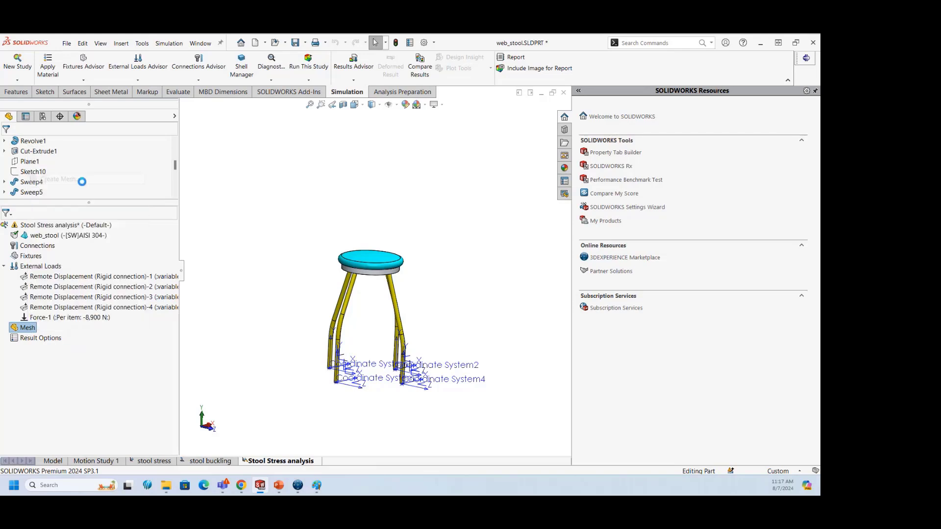
left_click(54, 256)
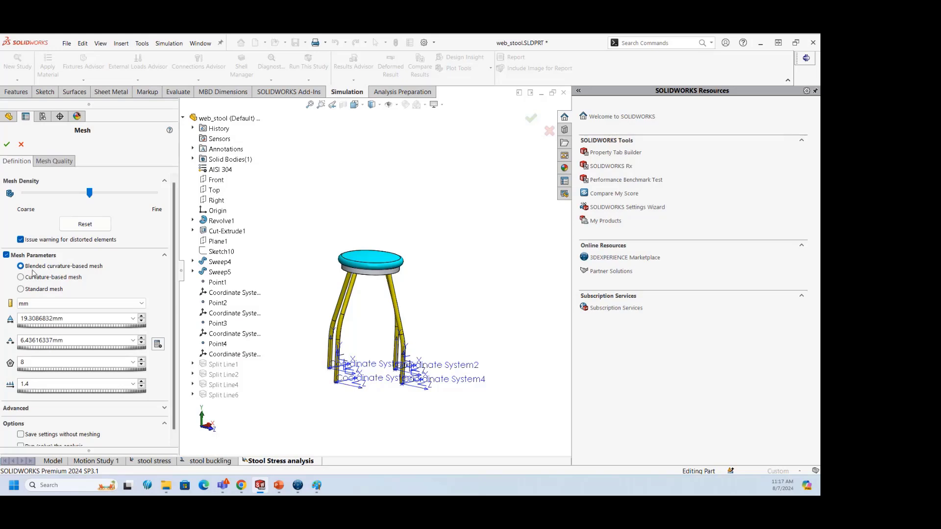
left_click(7, 145)
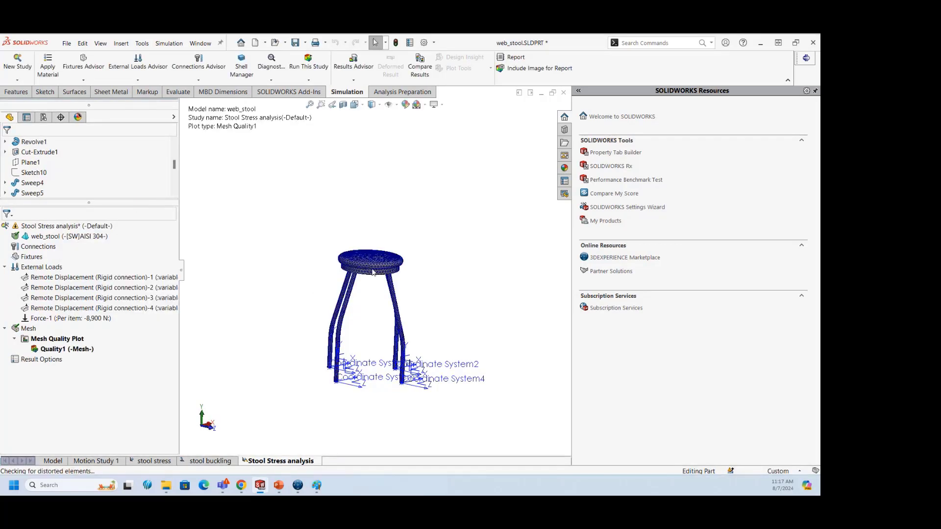
scroll(370, 270, "down", 10)
scroll(370, 275, "up", 10)
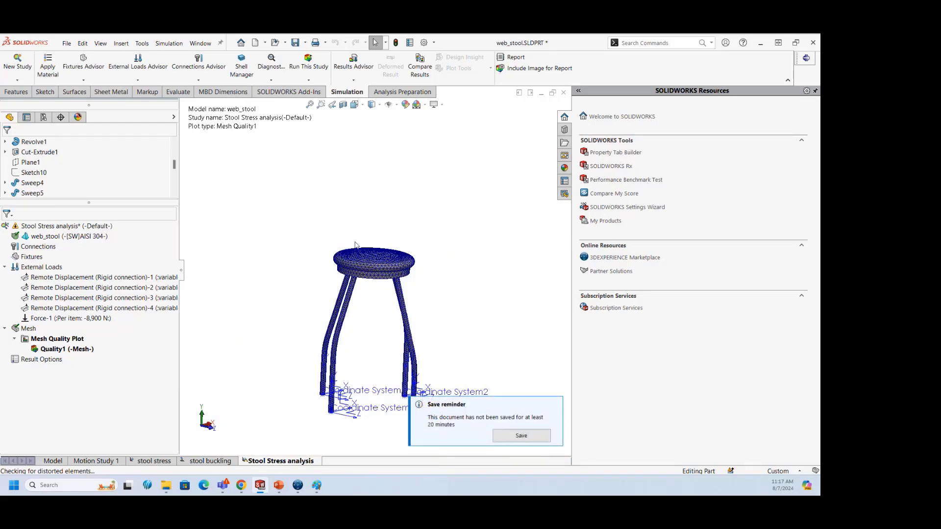
left_click(558, 405)
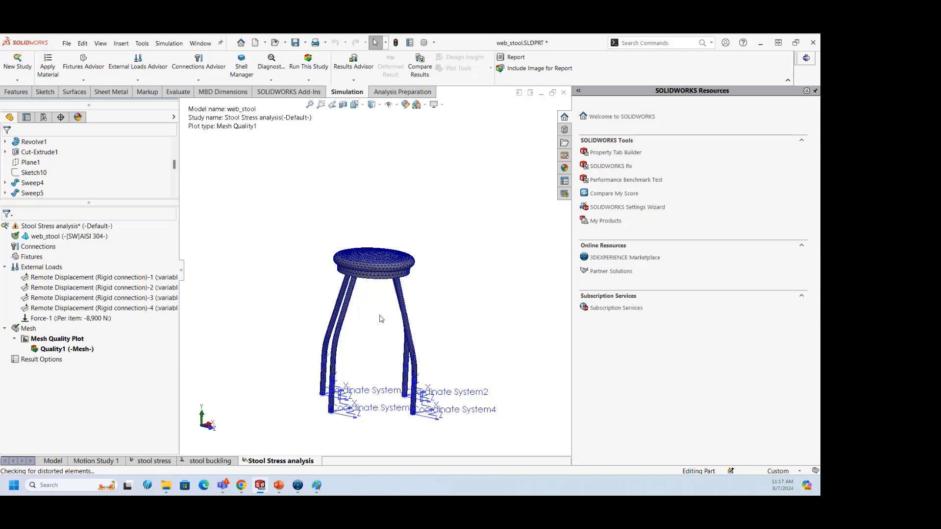
Step: Create a mesh quality plot of the aspect ratio with floating number format and examine it on the stool
right_click(30, 329)
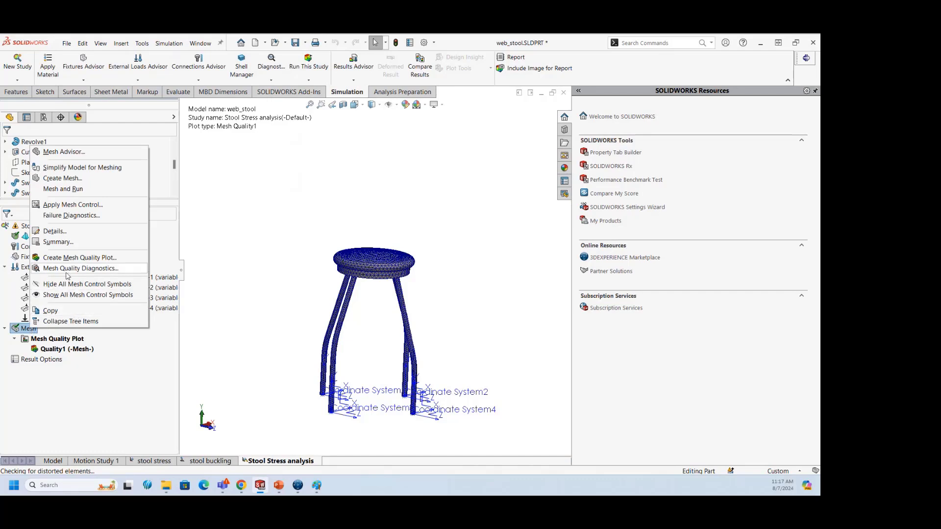
left_click(74, 260)
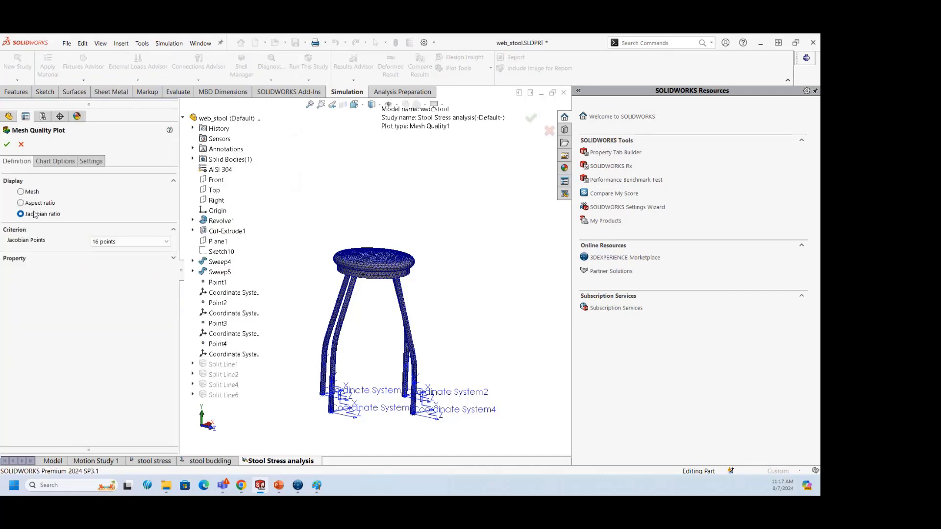
left_click(20, 203)
left_click(55, 161)
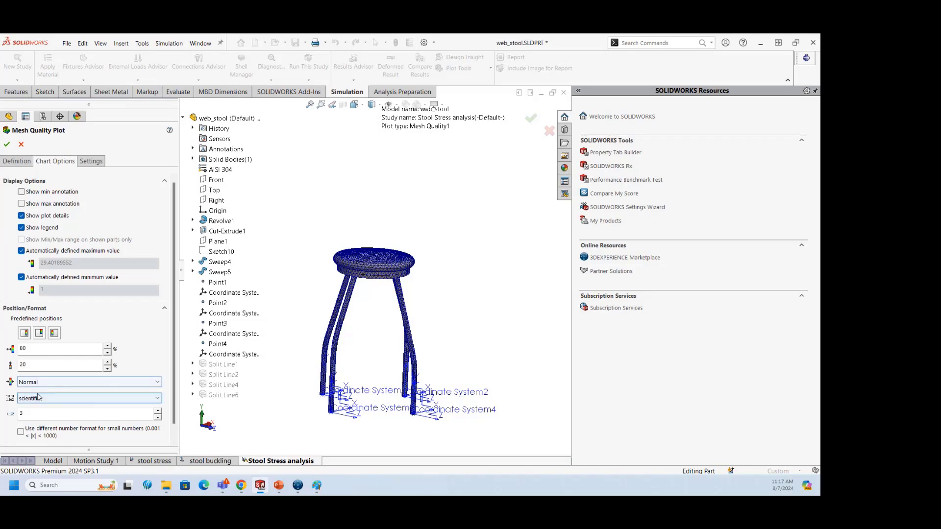
left_click(88, 398)
left_click(29, 414)
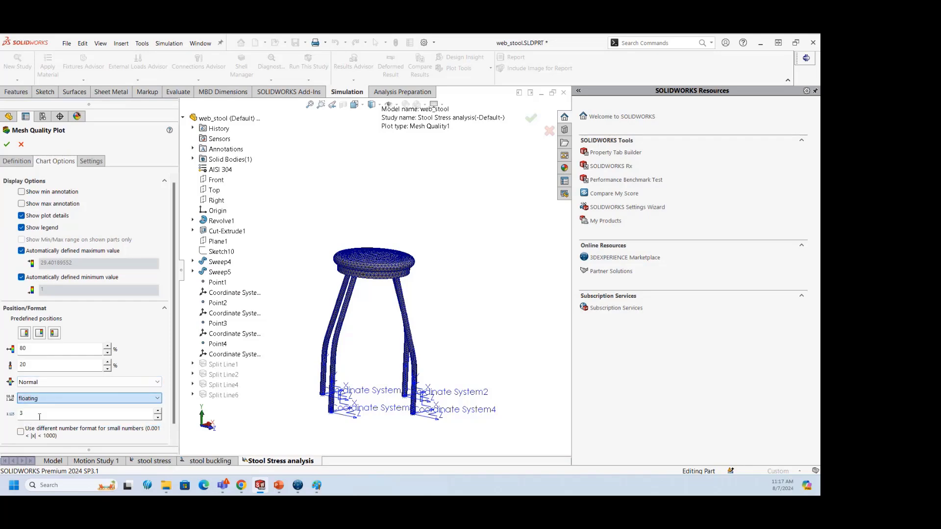
left_click(8, 145)
scroll(516, 191, "down", 3)
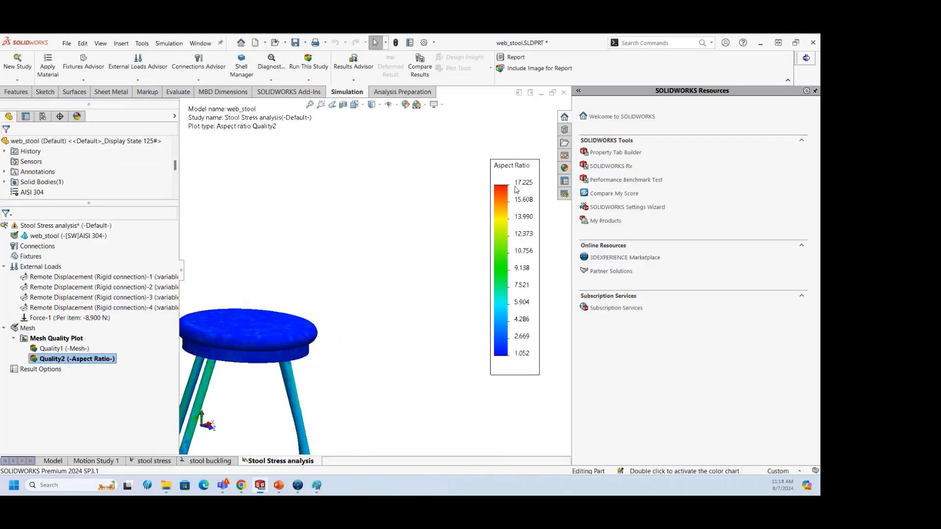
scroll(379, 346, "up", 3)
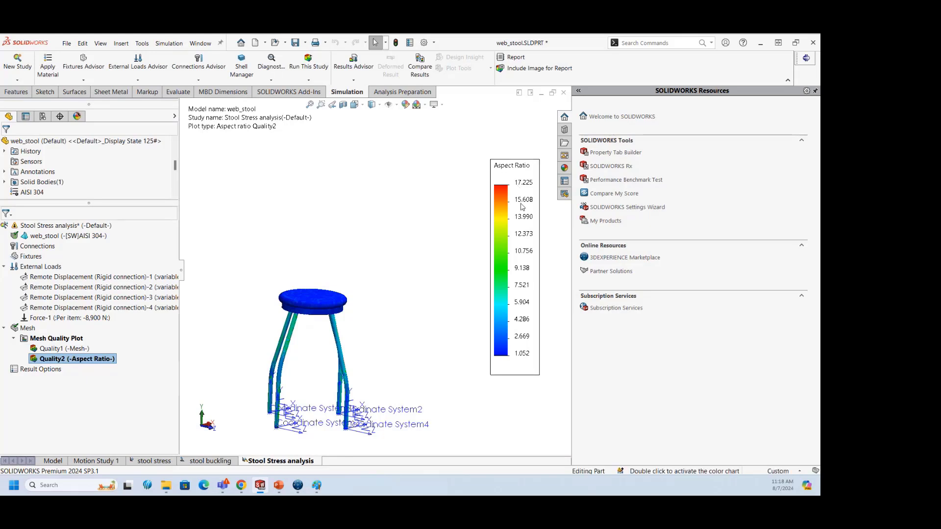
Step: Review the mesh details for element sizes and aspect ratio statistics, and inspect the aspect ratio distribution along the legs
right_click(28, 328)
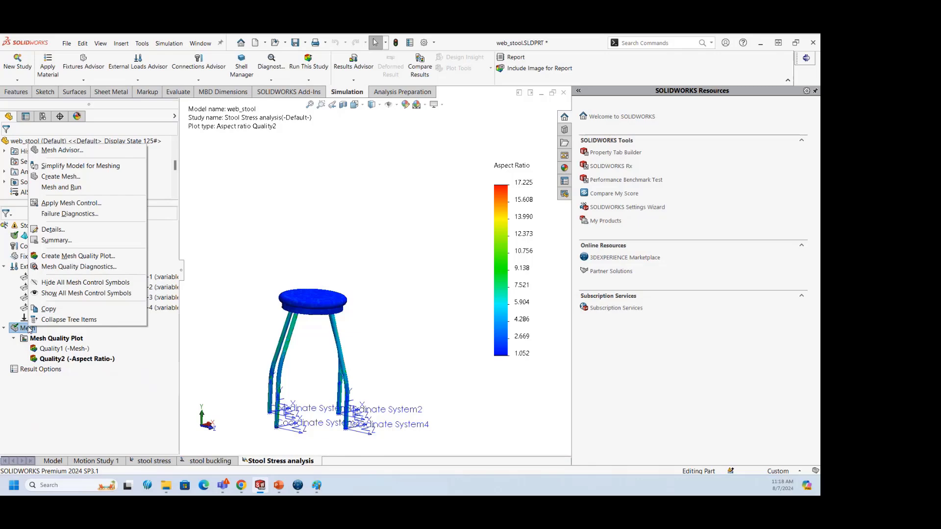
left_click(58, 241)
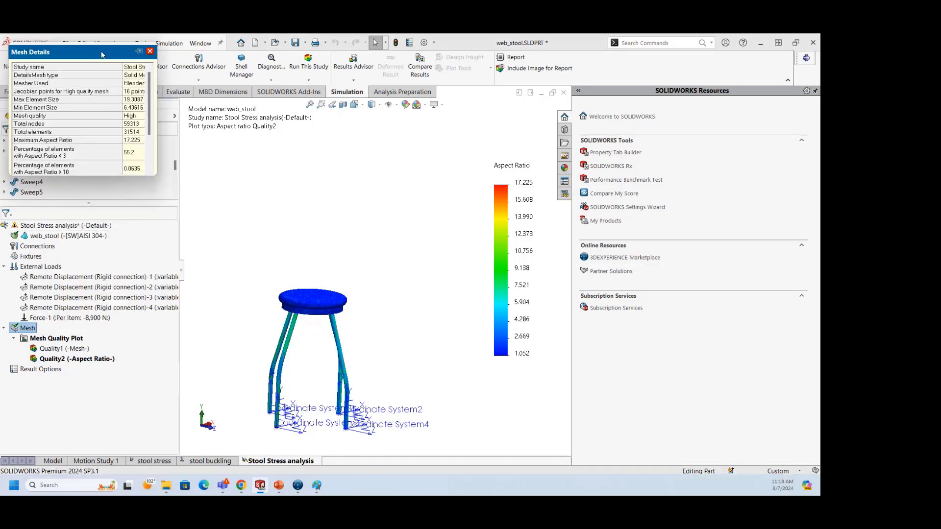
left_click_drag(103, 54, 188, 132)
left_click_drag(242, 254, 301, 379)
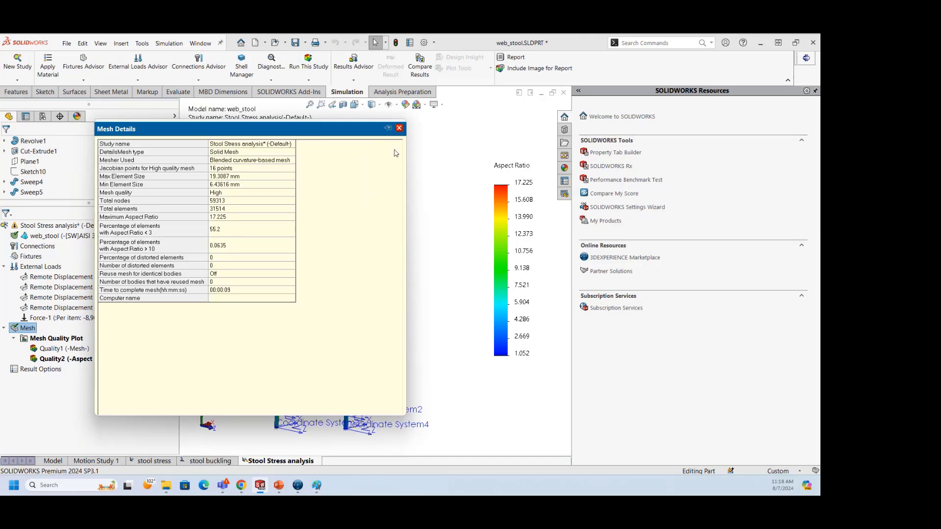
left_click(399, 128)
scroll(301, 344, "down", 3)
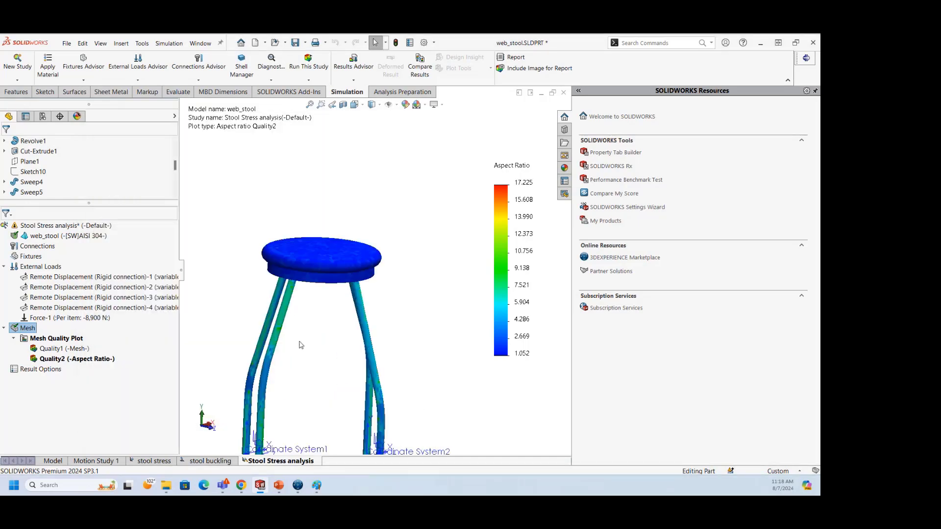
scroll(373, 367, "up", 2)
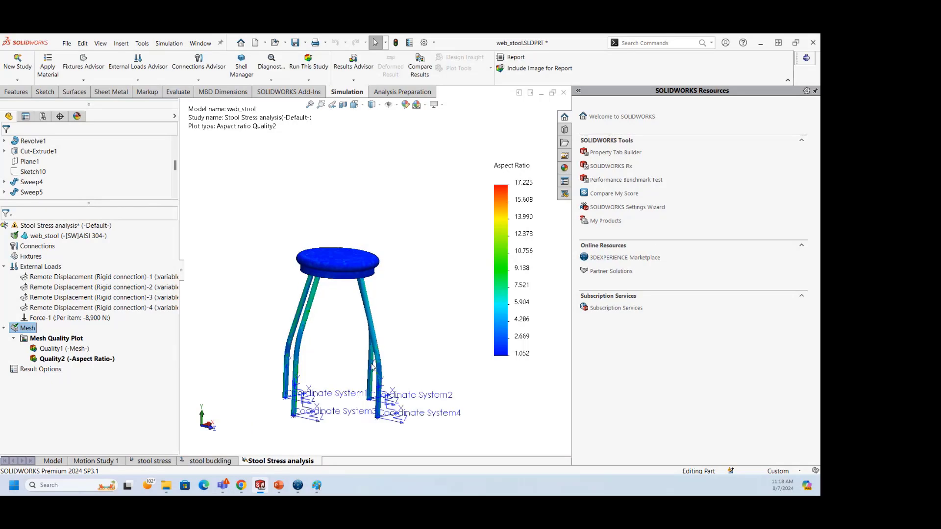
scroll(345, 260, "down", 4)
scroll(343, 294, "up", 4)
scroll(342, 329, "down", 3)
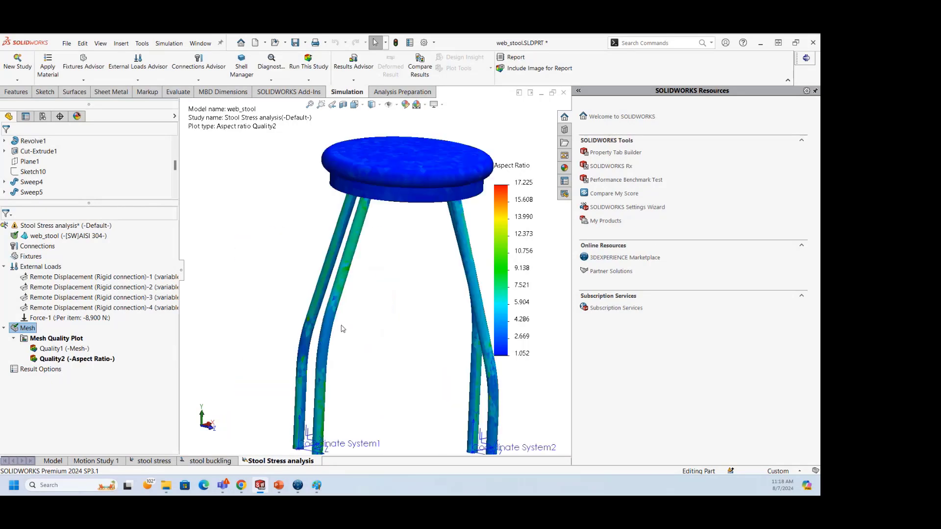
scroll(335, 360, "up", 3)
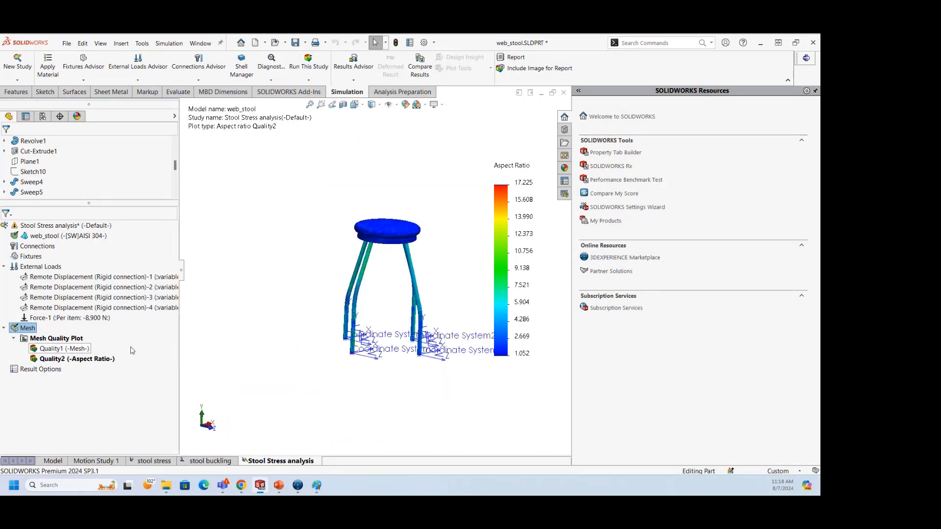
Step: Hide the aspect ratio mesh quality plot
left_click(98, 359)
right_click(99, 361)
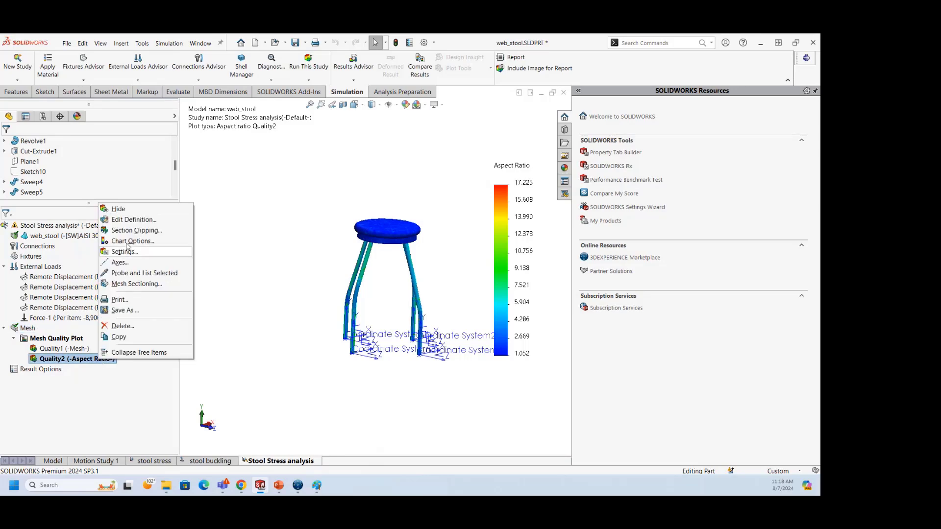
left_click(129, 209)
Step: Start a mesh control and select the three outer faces of each leg at Coordinate System1 and Coordinate System3
right_click(28, 330)
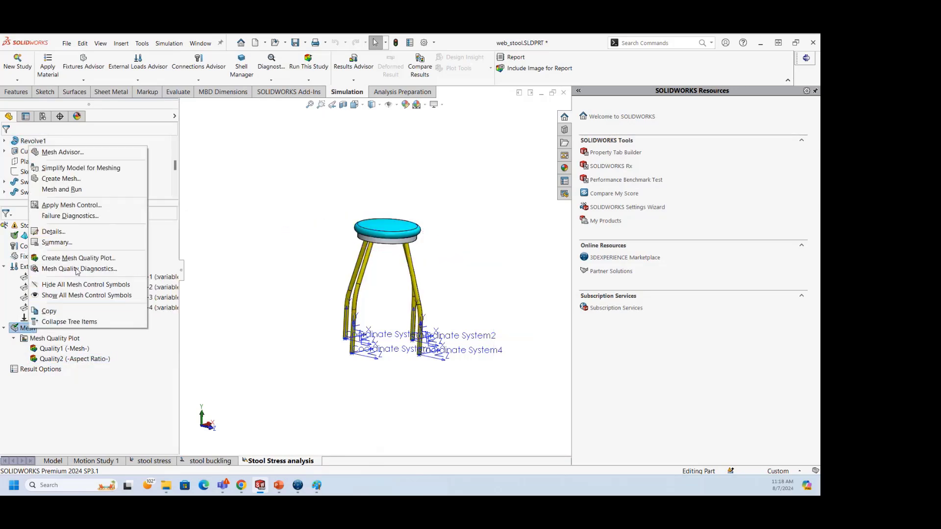
left_click(64, 206)
scroll(377, 289, "down", 5)
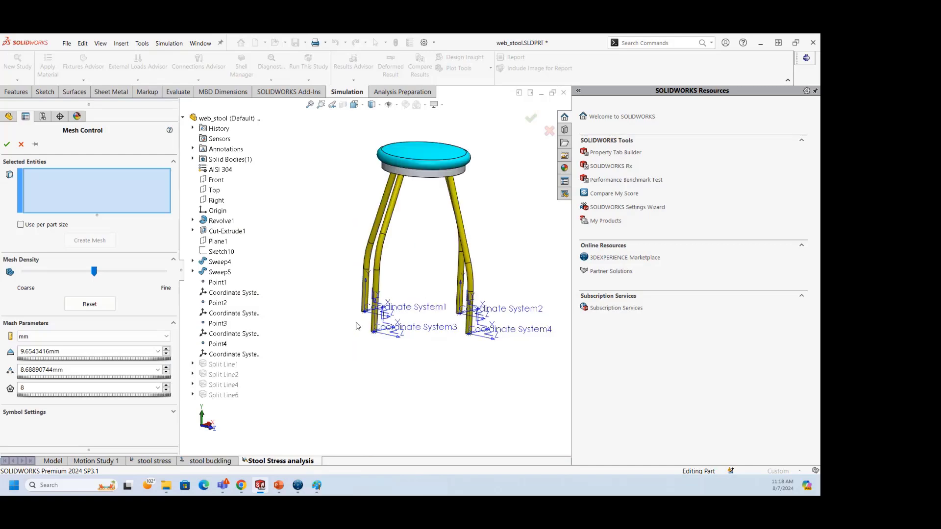
left_click(370, 282)
left_click(375, 157)
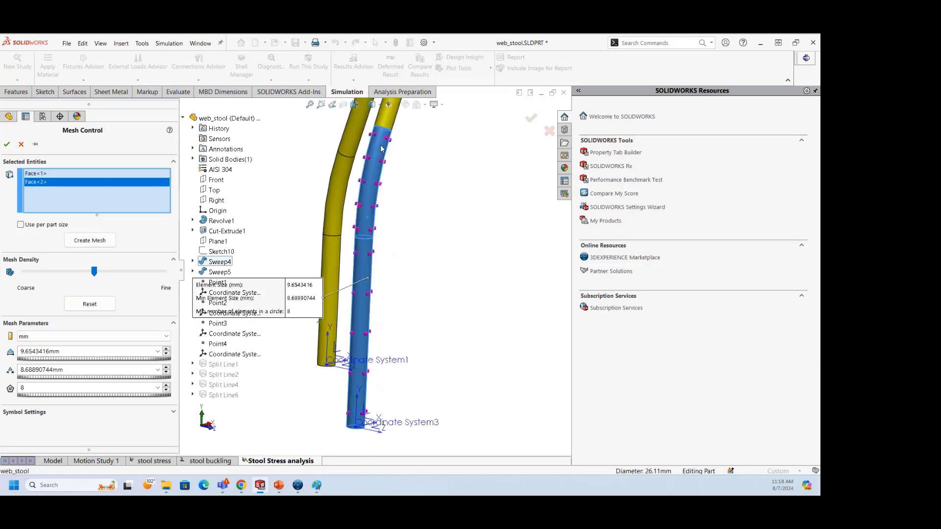
left_click(387, 116)
left_click(342, 184)
left_click(326, 254)
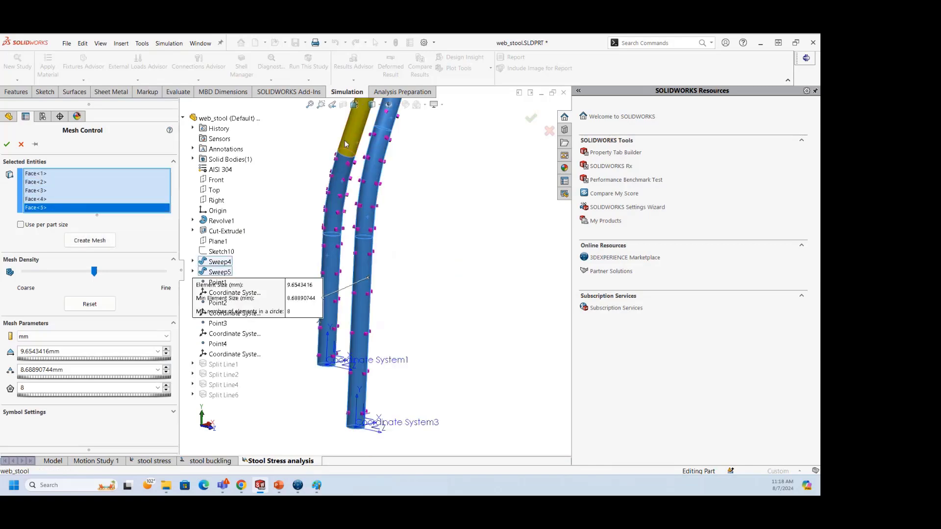
left_click(345, 140)
Step: Add the three outer faces of each leg at Coordinate System4 and Coordinate System2 to the mesh control
scroll(445, 259, "up", 5)
scroll(444, 260, "down", 5)
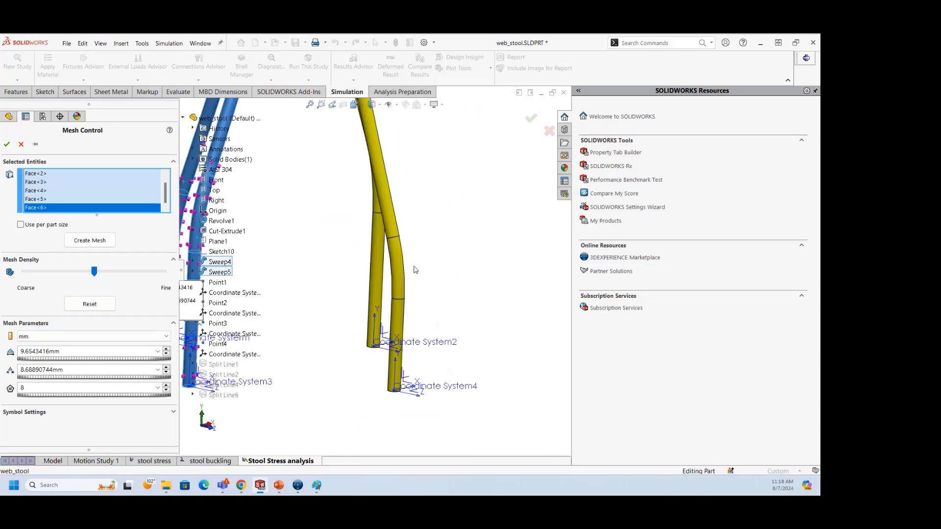
left_click(398, 267)
left_click(399, 338)
left_click(387, 196)
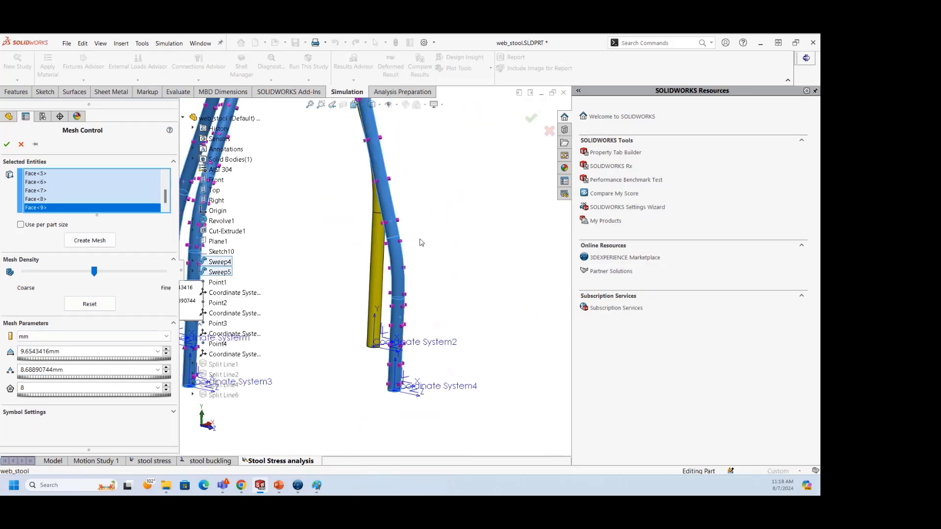
scroll(453, 246, "up", 4)
left_click(489, 309)
left_click(476, 176)
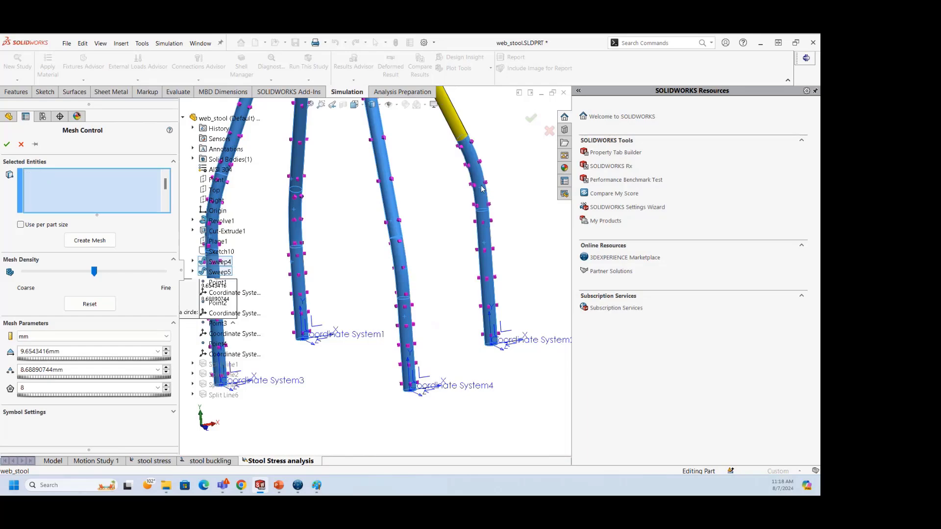
left_click(453, 116)
Step: Add two upper leg bends and three crossbar segments on the seat's underside to the mesh control selection
scroll(447, 248, "up", 4)
middle_click_drag(417, 224, 427, 164)
scroll(334, 147, "down", 5)
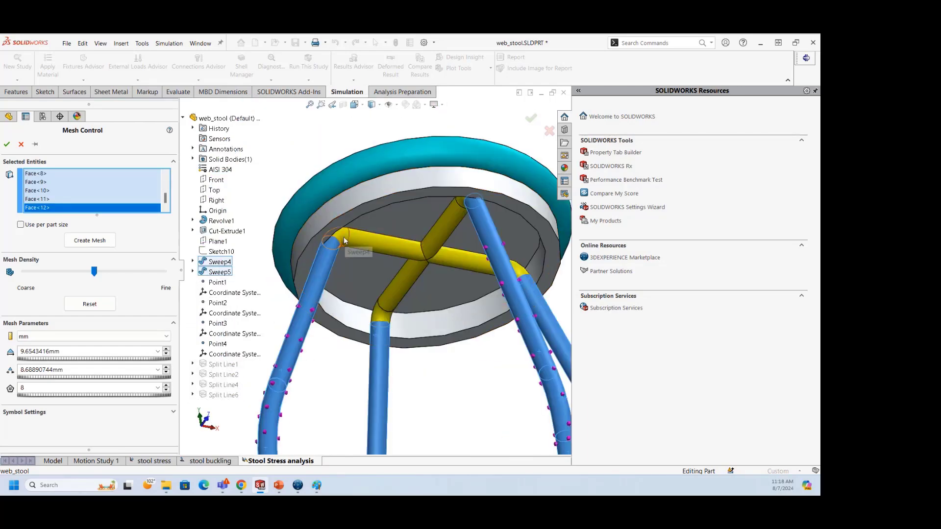
scroll(347, 243, "down", 5)
left_click(338, 235)
scroll(406, 237, "up", 5)
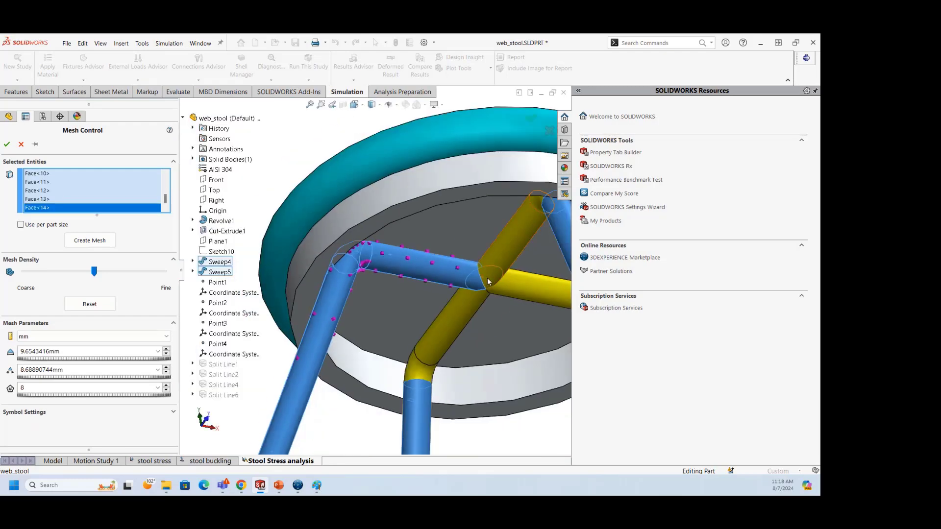
left_click(495, 255)
left_click(467, 312)
left_click(417, 373)
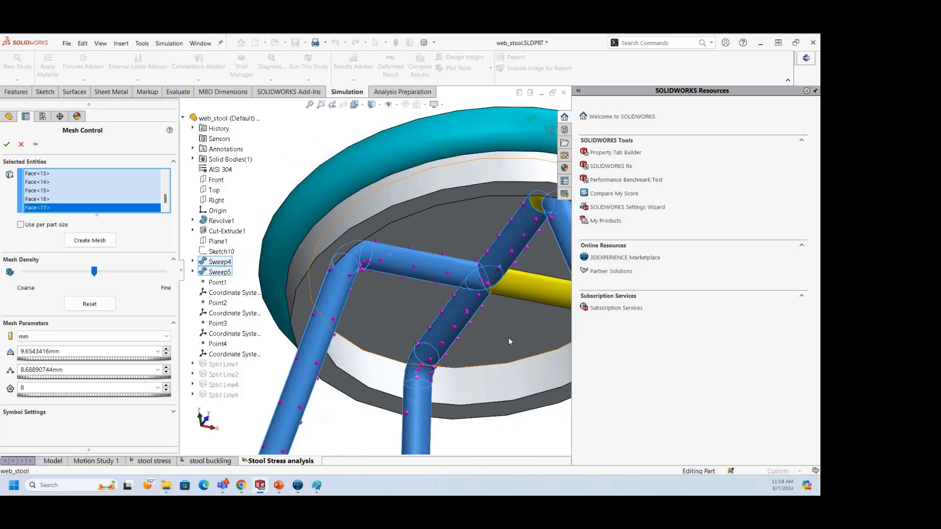
Step: Add the remaining crossbar segment and the last two upper leg bends under the seat to the mesh control
left_click(521, 289)
scroll(514, 298, "up", 7)
scroll(392, 262, "down", 8)
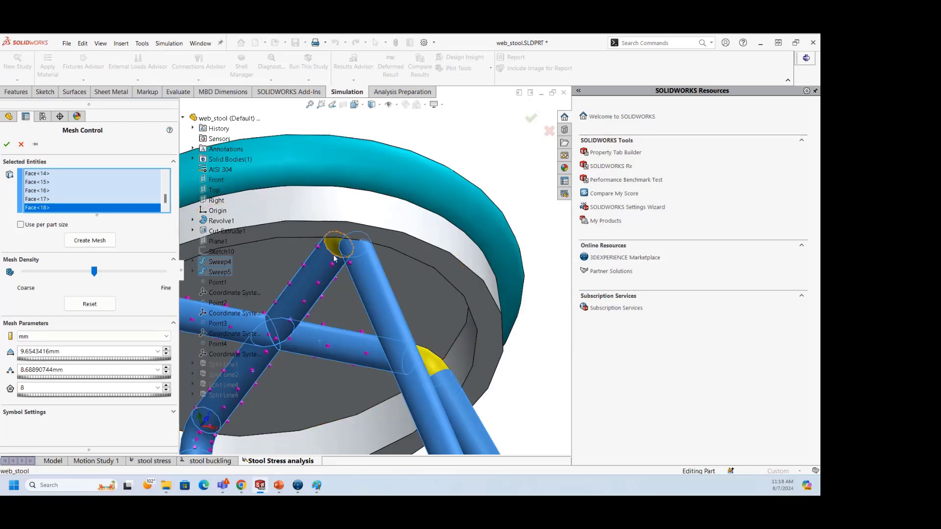
left_click(331, 246)
left_click(438, 365)
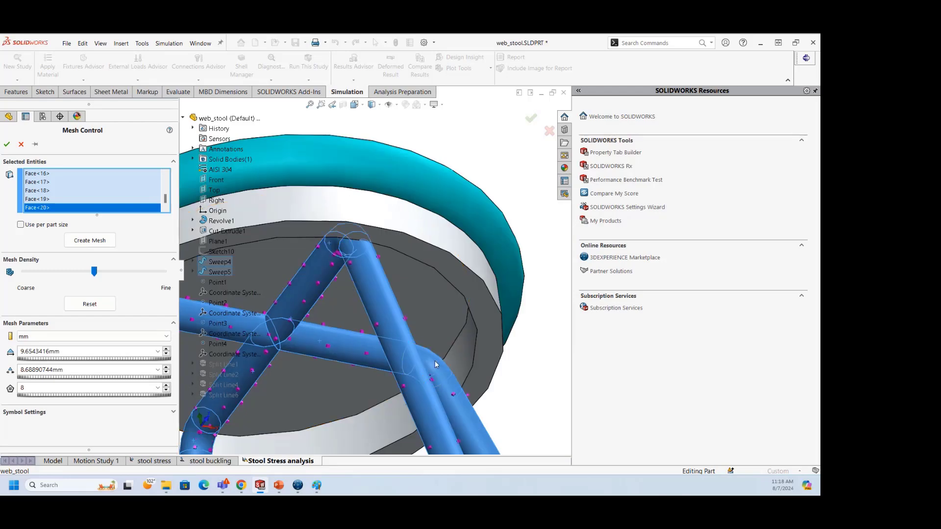
Step: Check the selected leg faces, set the mesh control's element size to 10 mm and apply it
scroll(438, 367, "up", 7)
middle_click_drag(396, 325, 432, 241)
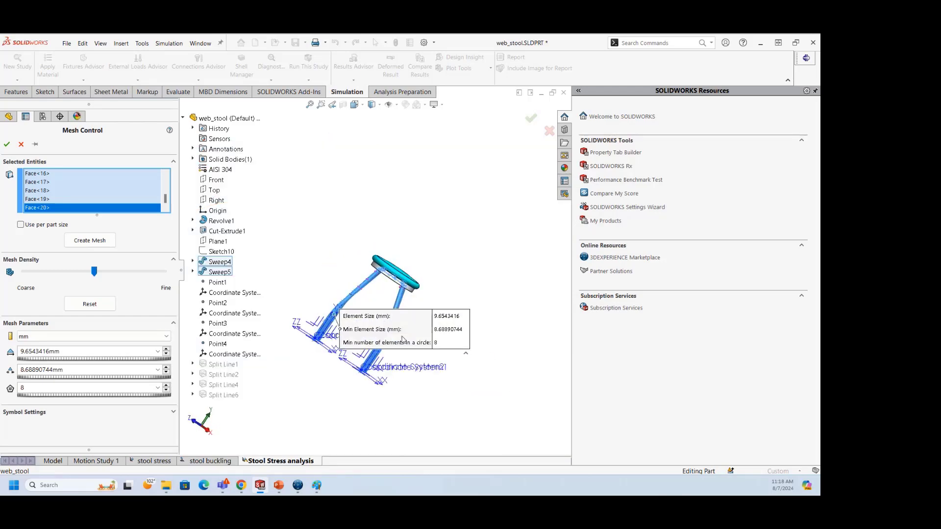
scroll(432, 239, "down", 3)
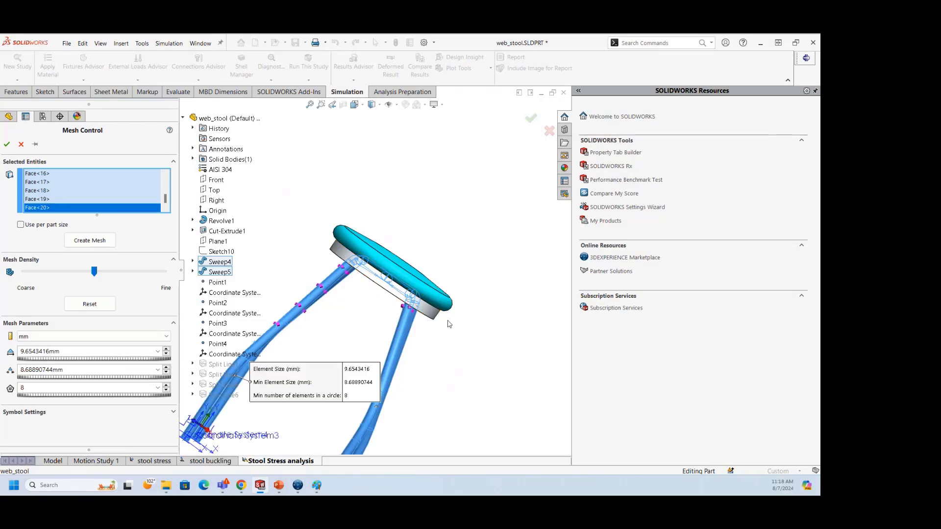
scroll(449, 324, "up", 3)
left_click_drag(359, 332, 431, 417)
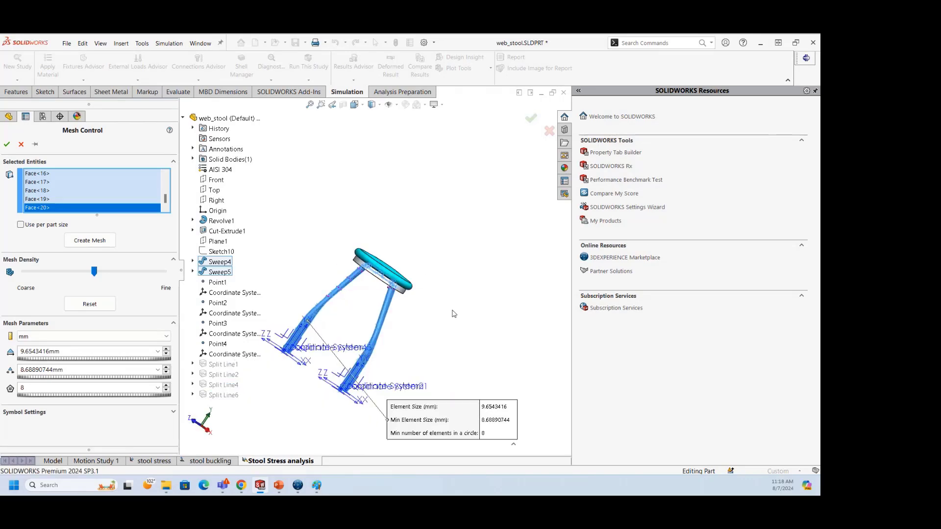
middle_click_drag(454, 314, 379, 338)
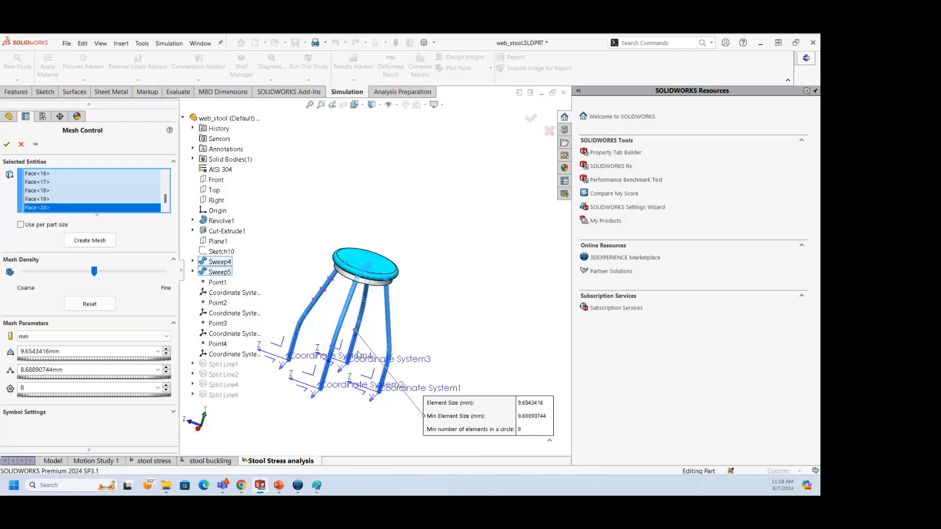
double_click(83, 352)
type("10")
left_click(450, 296)
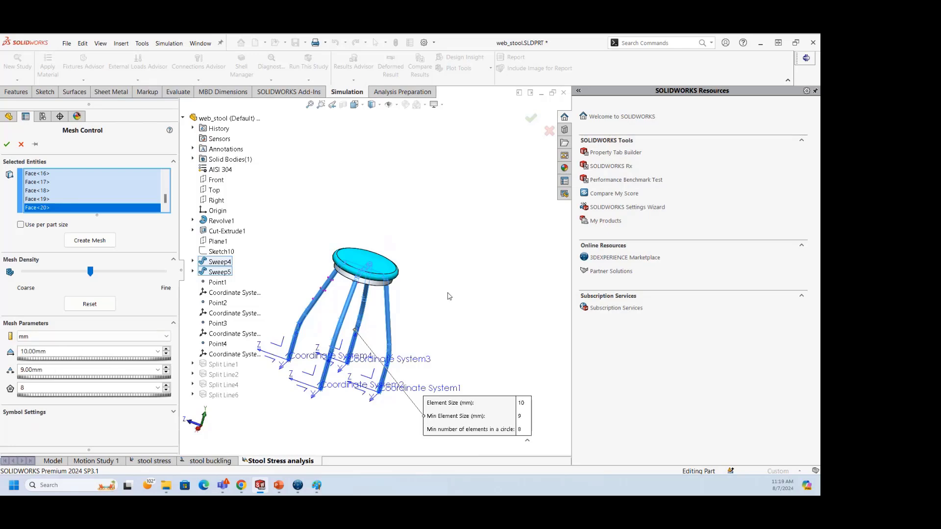
left_click(8, 146)
Step: Remesh the stool with the leg mesh control, keeping the blended curvature-based mesher and default density
left_click(35, 328)
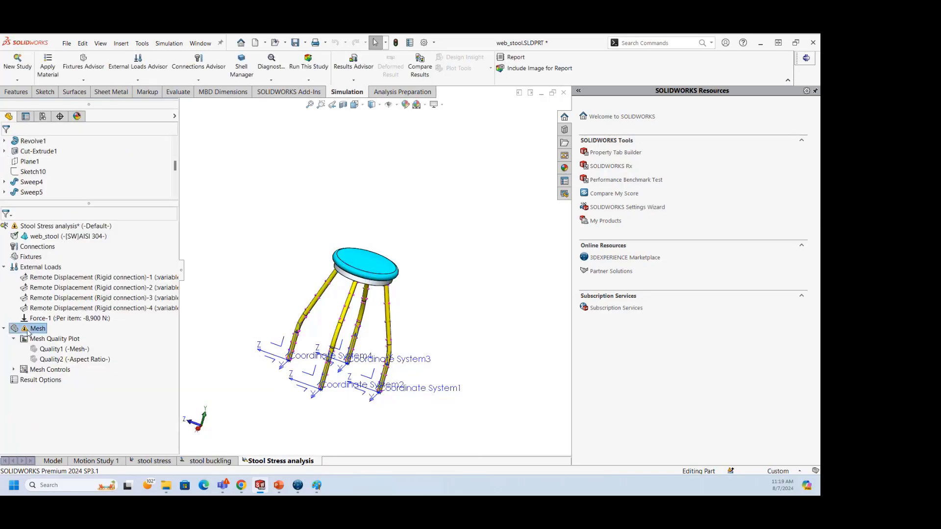
right_click(34, 329)
left_click(55, 180)
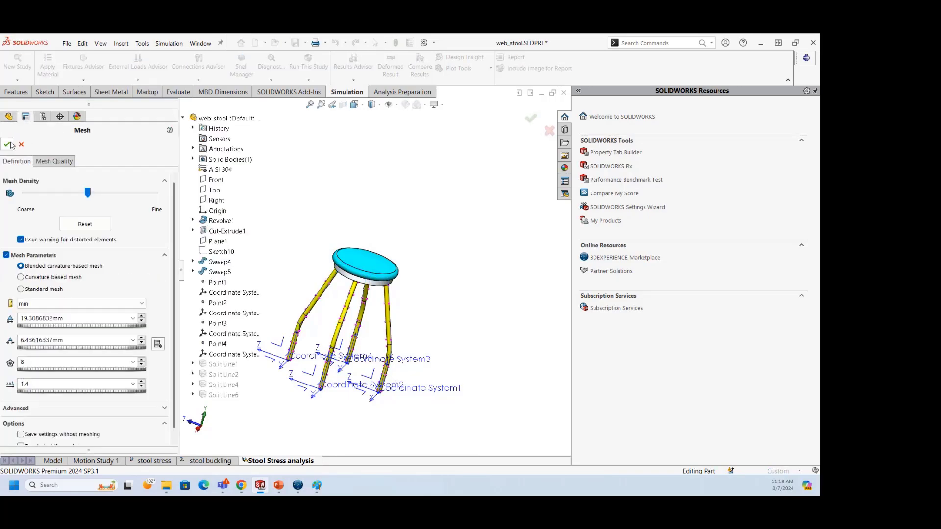
left_click(14, 145)
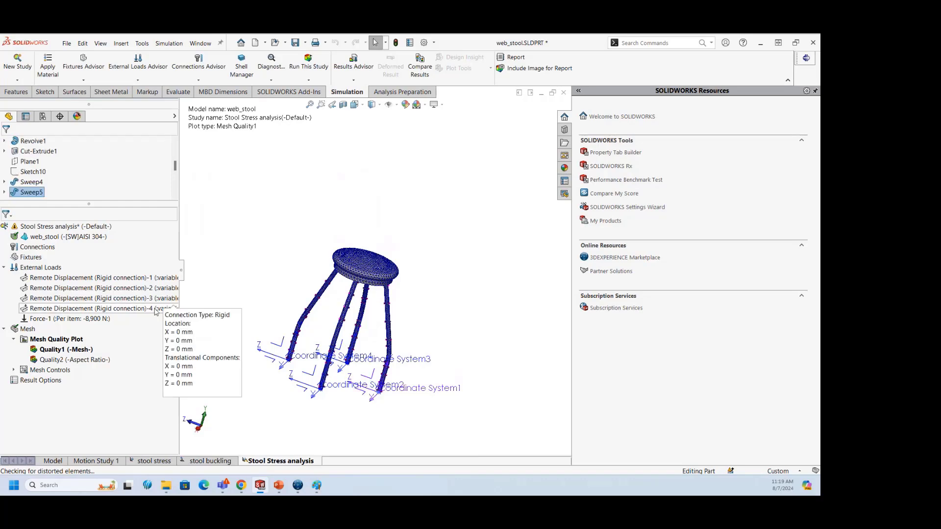
scroll(357, 284, "down", 1)
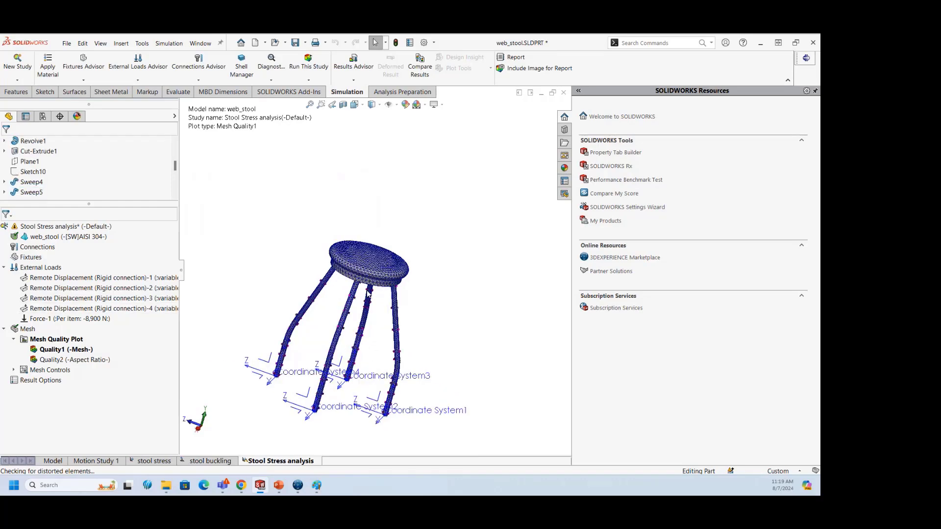
Step: Display the aspect ratio mesh quality plot, then run the stool stress study and view the von Mises result
middle_click_drag(367, 293, 333, 279)
double_click(66, 360)
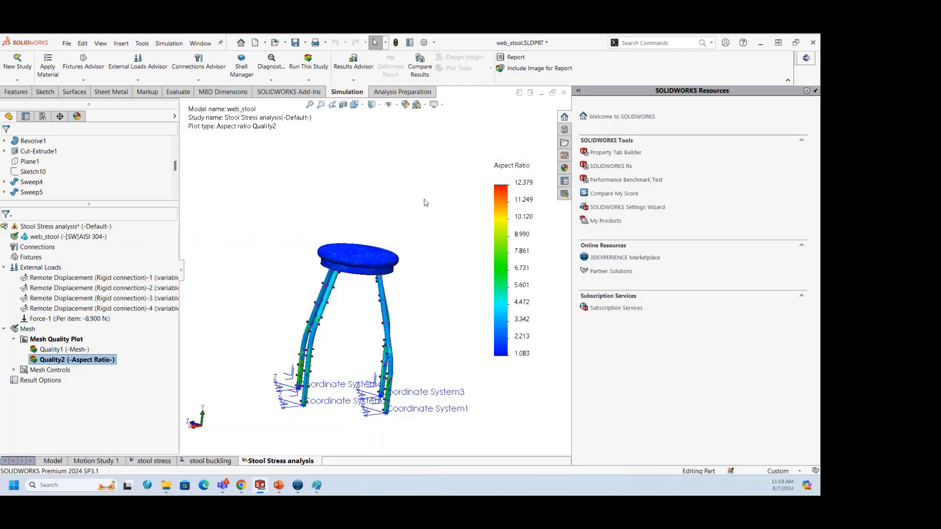
left_click(308, 61)
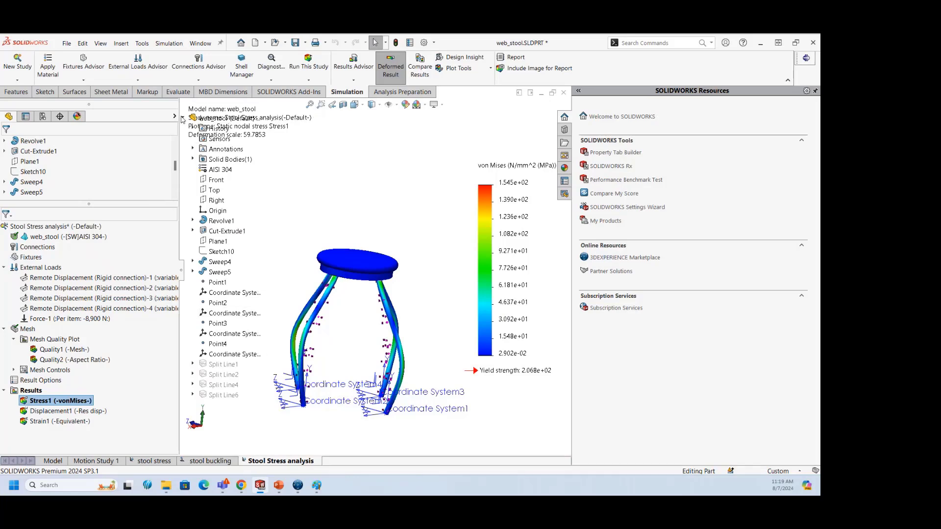
scroll(350, 208, "up", 3)
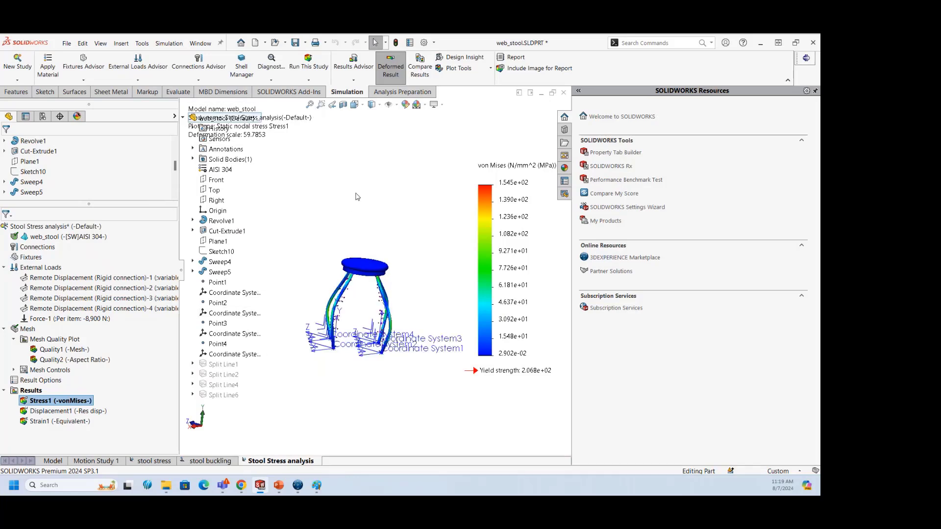
left_click(183, 118)
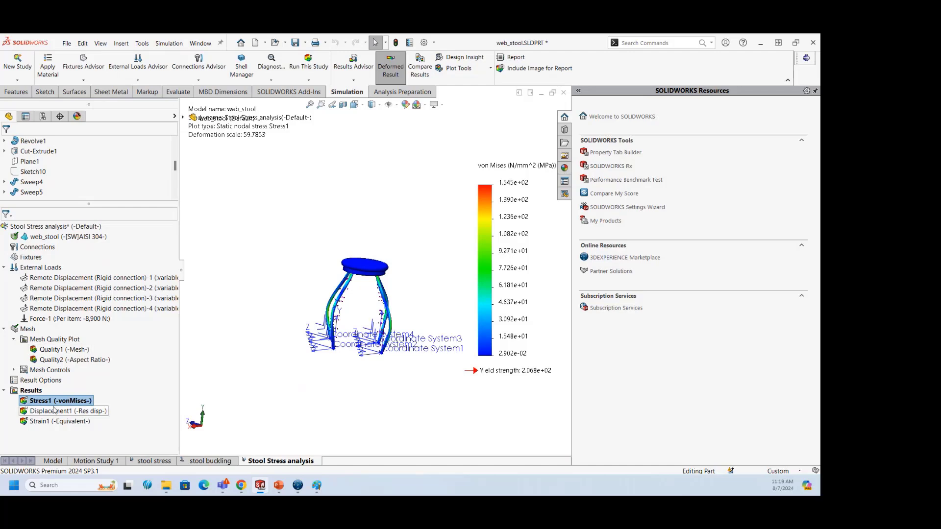
scroll(379, 313, "down", 4)
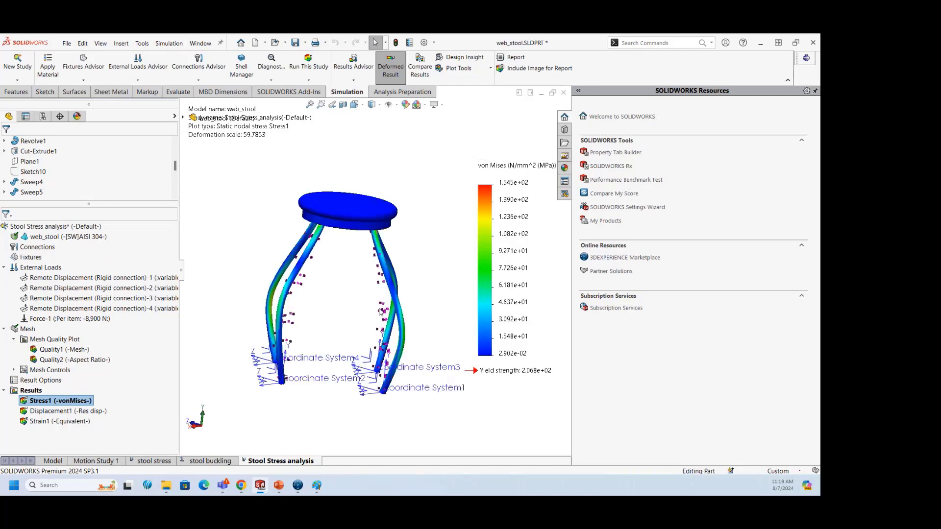
Step: Set the von Mises stress plot to true-scale deformation and its legend to floating number format
right_click(61, 402)
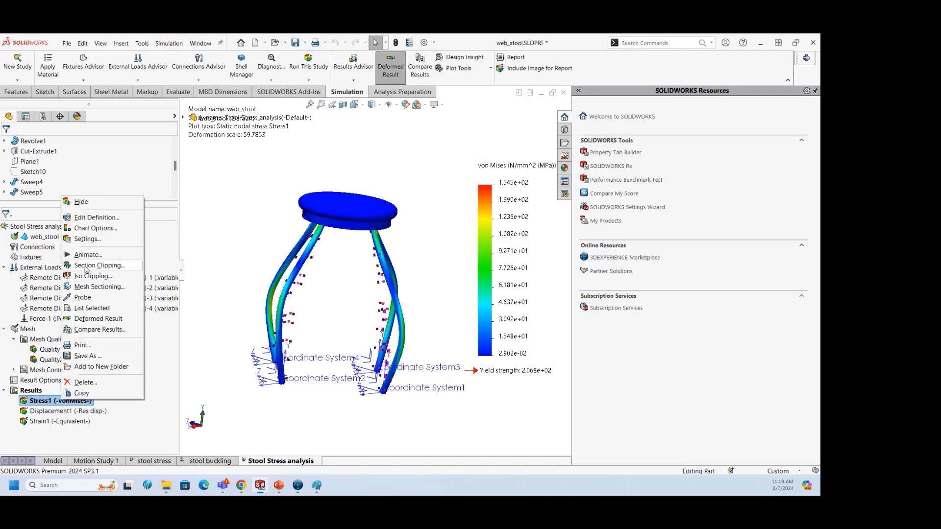
left_click(84, 217)
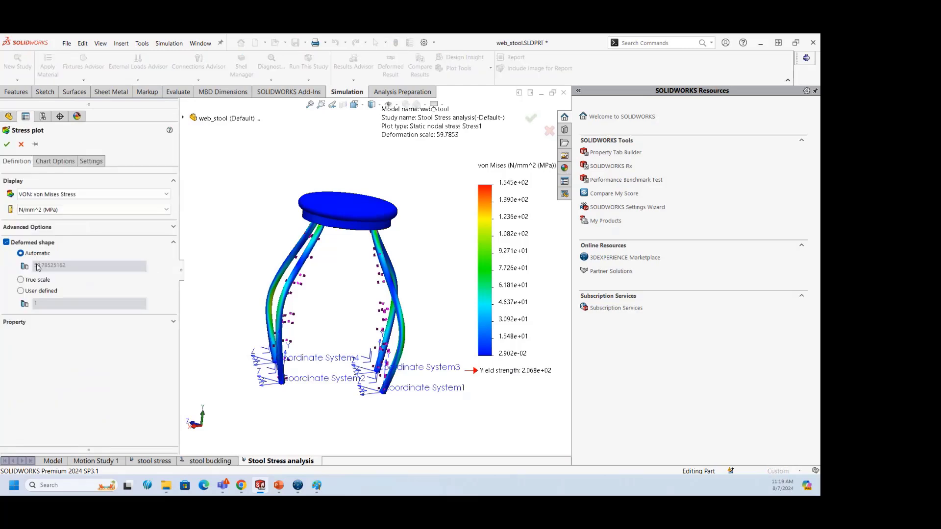
left_click(20, 279)
left_click(55, 160)
left_click(74, 398)
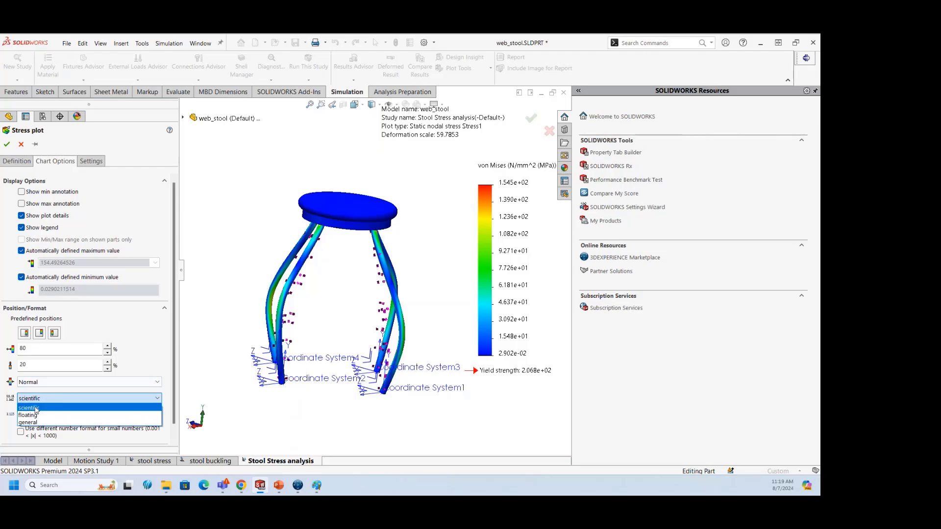
left_click(29, 416)
left_click(9, 144)
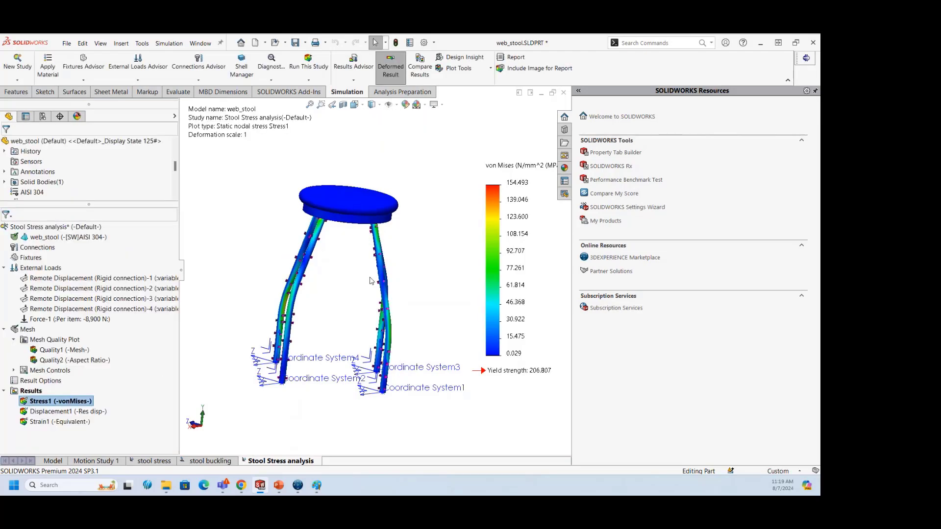
Step: Play the animation of the von Mises stress plot and close it
right_click(58, 401)
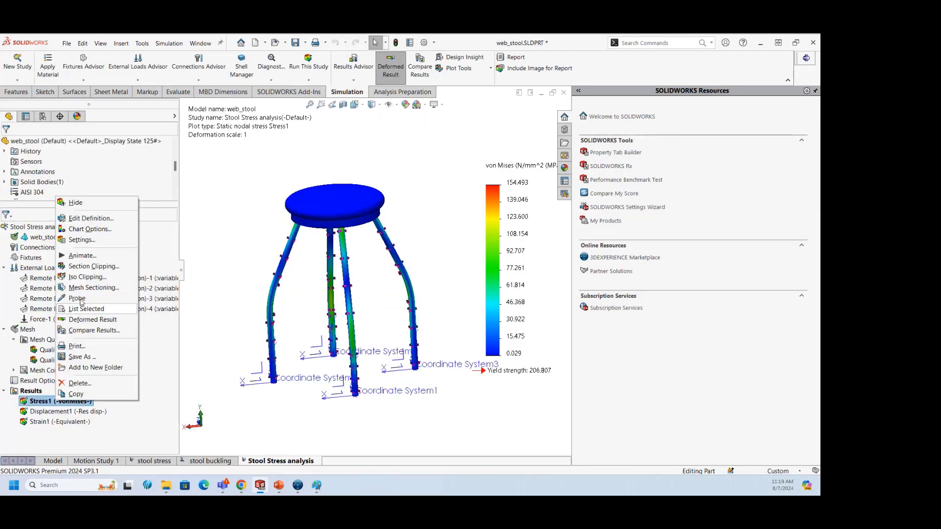
left_click(73, 258)
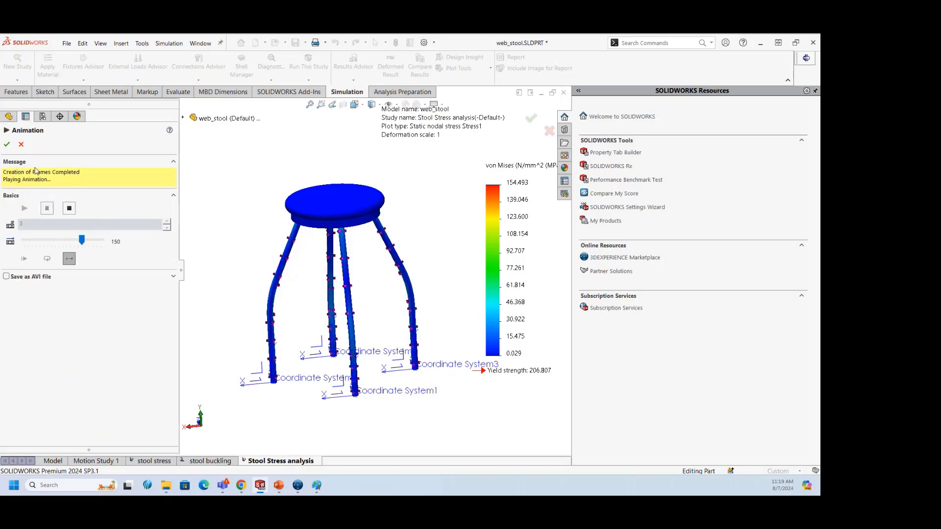
left_click(21, 144)
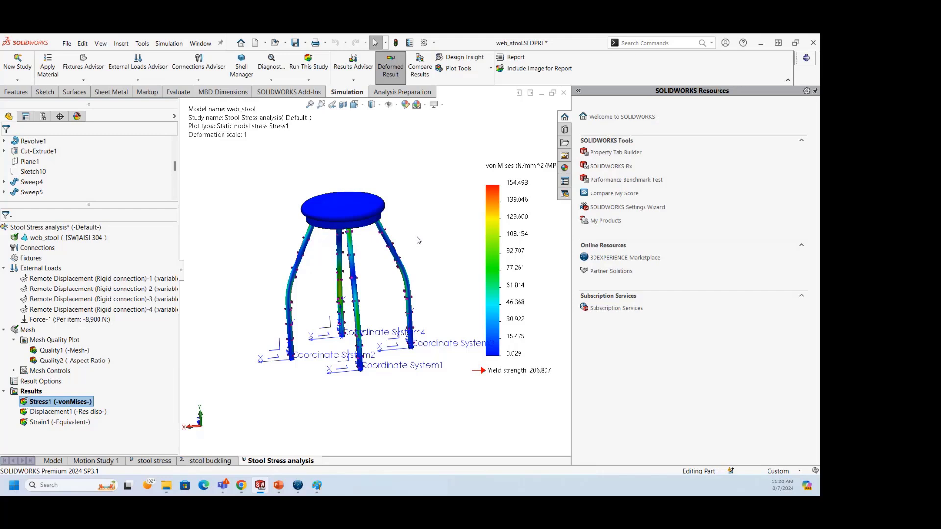
Step: Display the resultant displacement plot, play its animation and close it
double_click(50, 412)
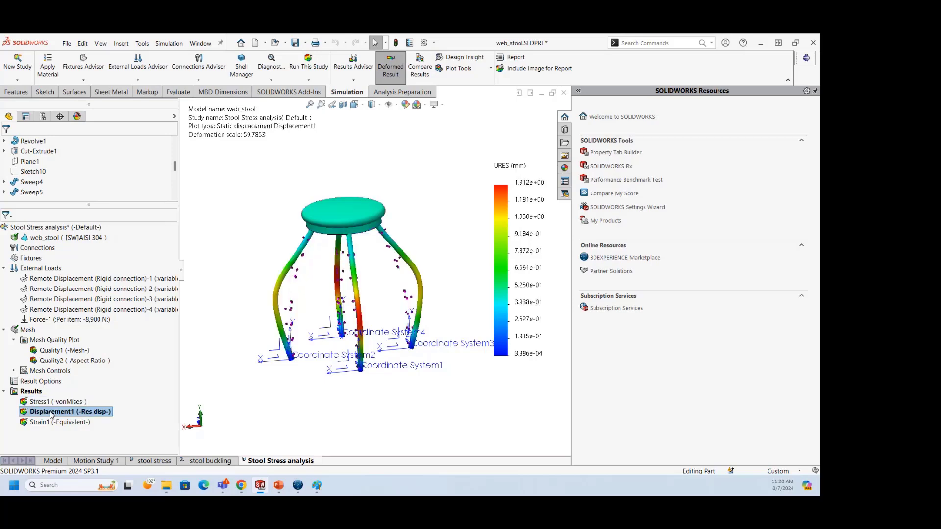
right_click(51, 415)
left_click(73, 269)
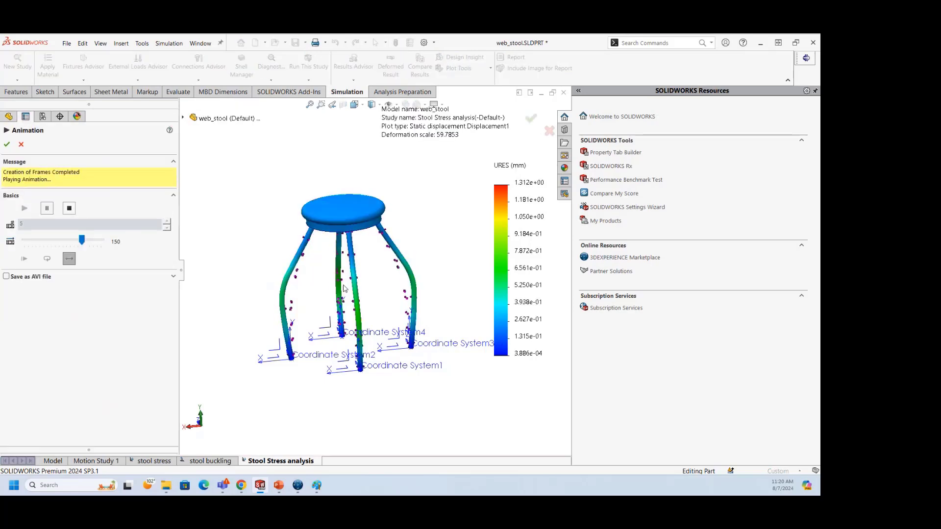
left_click(21, 144)
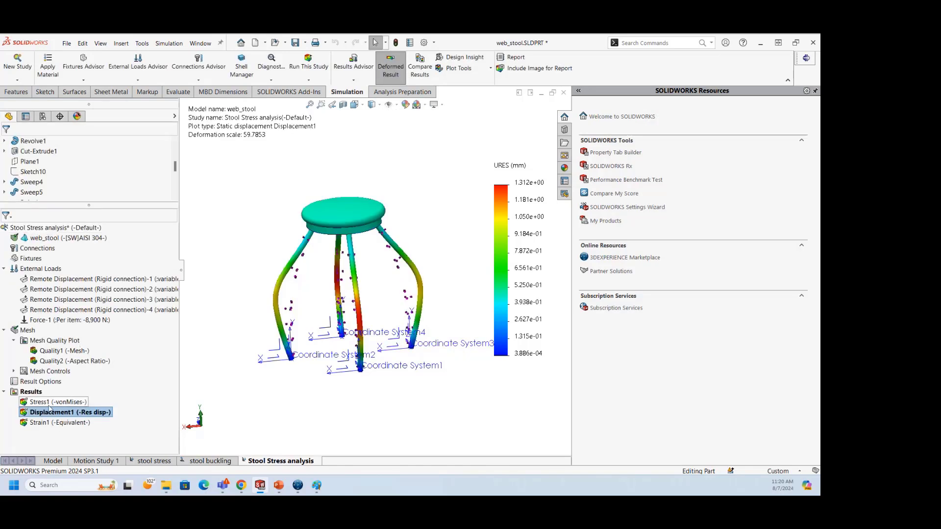
Step: Set the resultant displacement plot's deformed shape to true scale
right_click(46, 415)
left_click(54, 230)
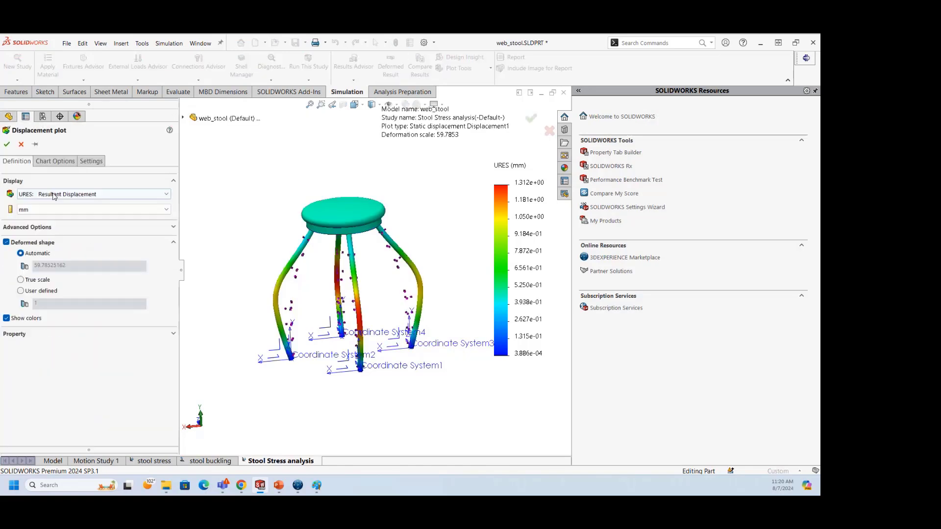
left_click(20, 279)
left_click(6, 144)
Step: Define a factor of safety plot for all bodies using the Max von Mises Stress criterion
right_click(30, 392)
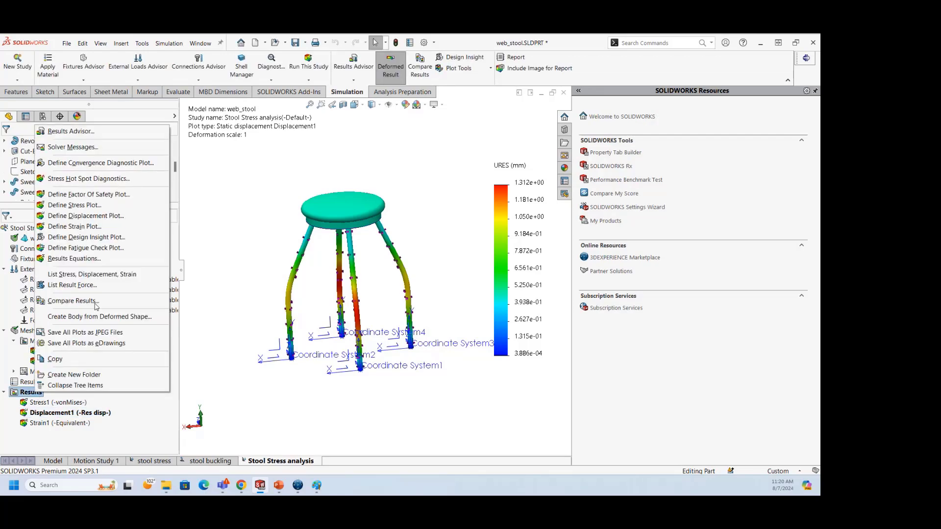
left_click(87, 194)
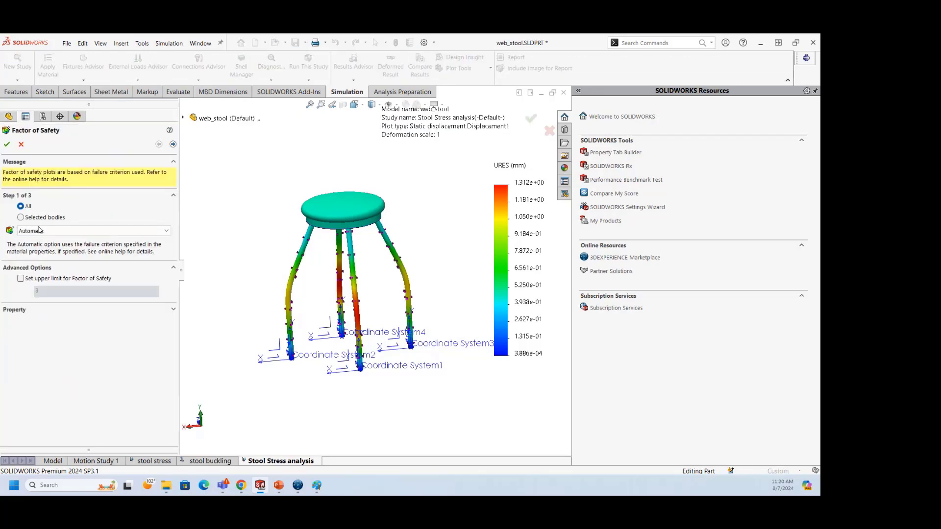
left_click(40, 230)
left_click(39, 242)
left_click(173, 144)
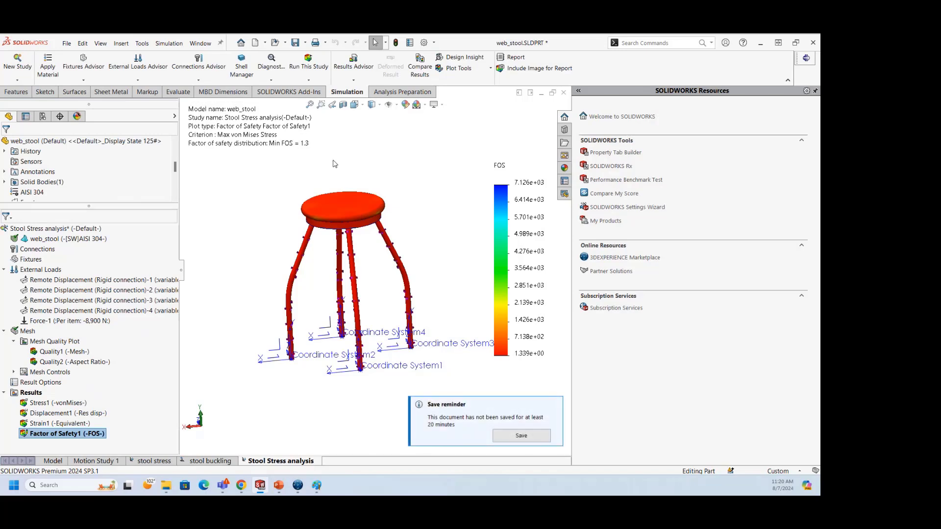
left_click(169, 43)
mouse_move(200, 43)
mouse_move(170, 43)
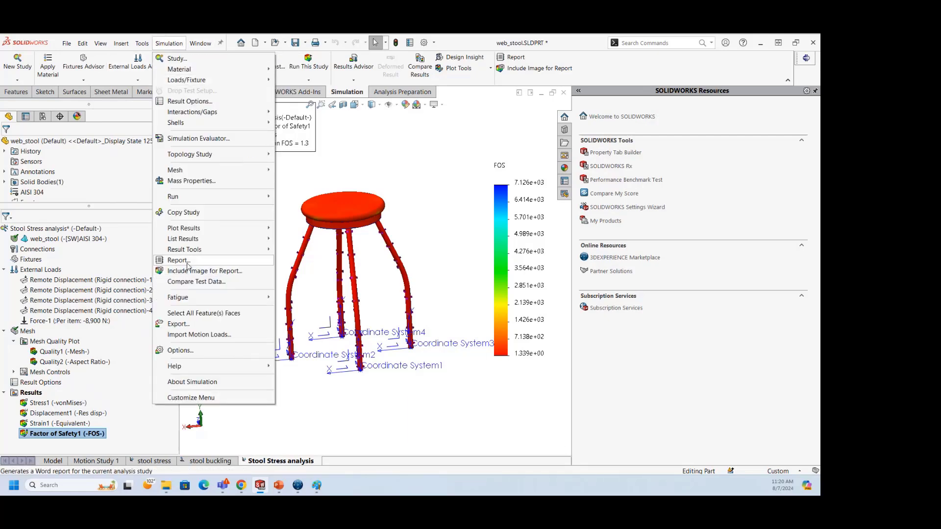
left_click(405, 178)
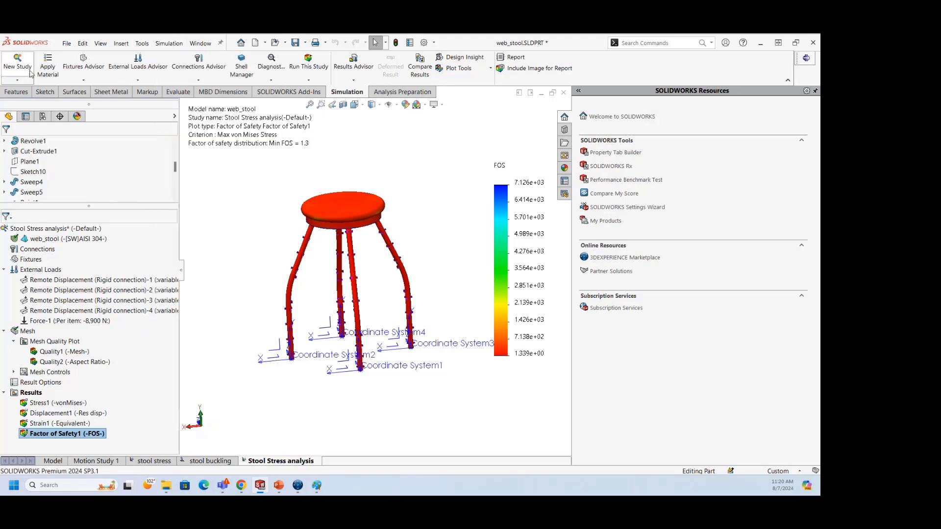
Step: Create a new buckling study named Stool Buckling analysis
left_click(17, 63)
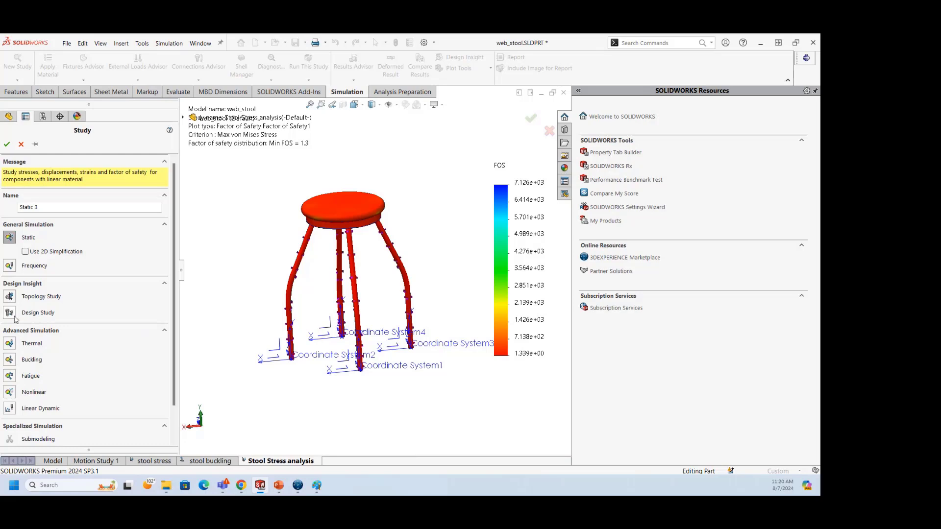
left_click(11, 362)
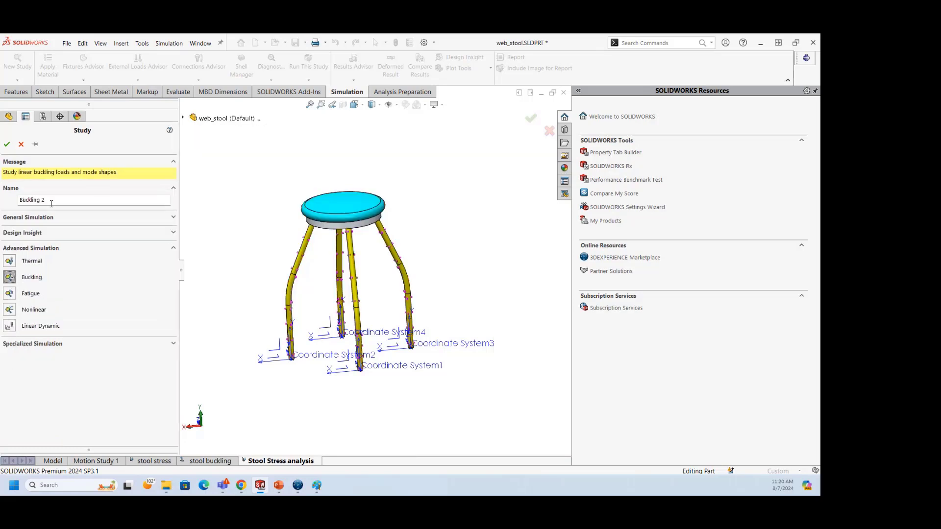
left_click_drag(52, 203, 5, 200)
type("Stool")
left_click(8, 142)
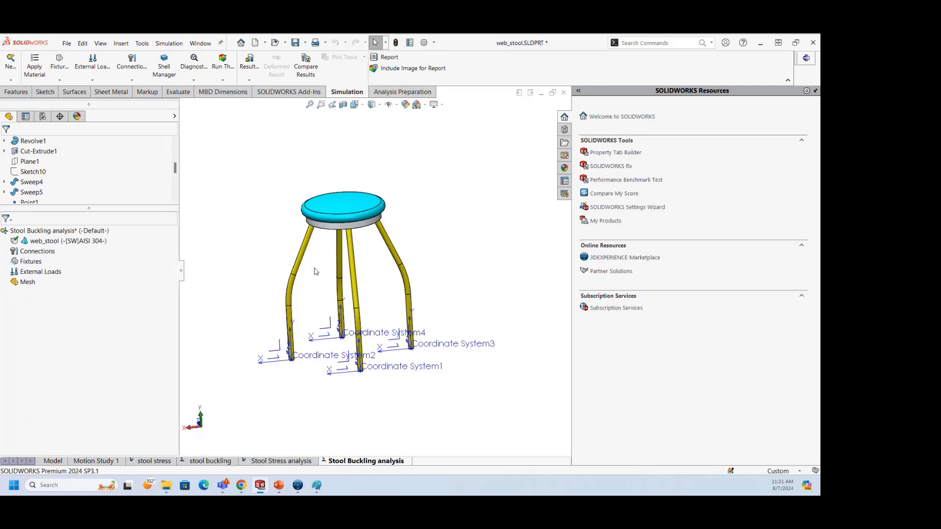
Step: Copy the material, external loads and mesh settings from the Stool Stress analysis study into the Stool Buckling analysis study
left_click(272, 461)
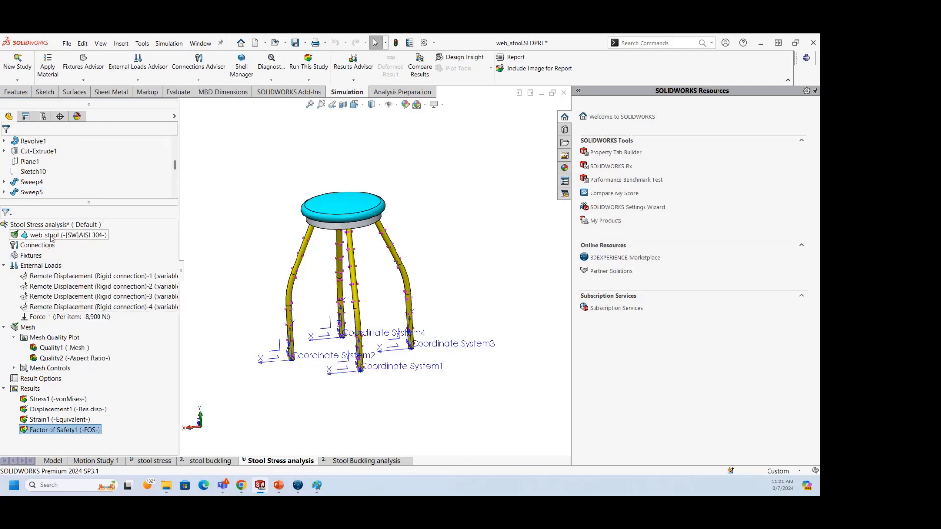
left_click(45, 236)
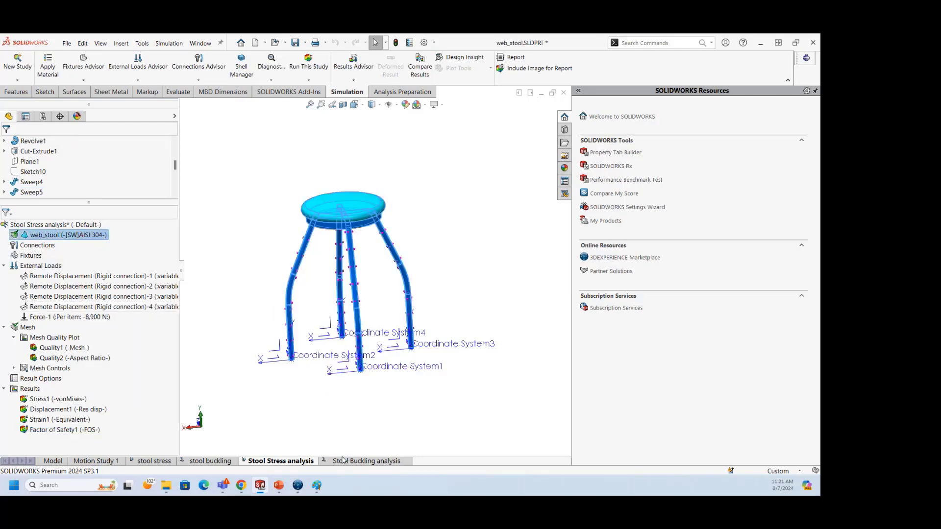
left_click(41, 266)
mouse_move(39, 301)
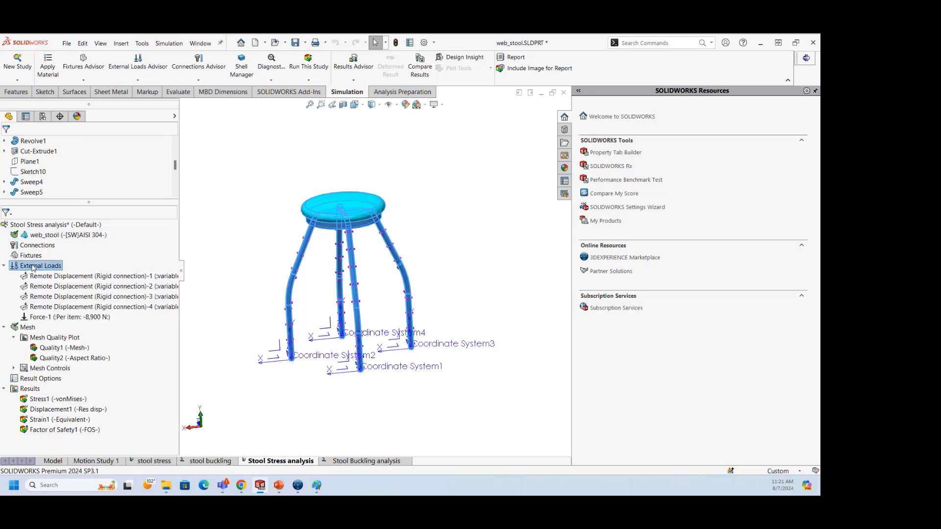
left_click_drag(32, 265, 363, 460)
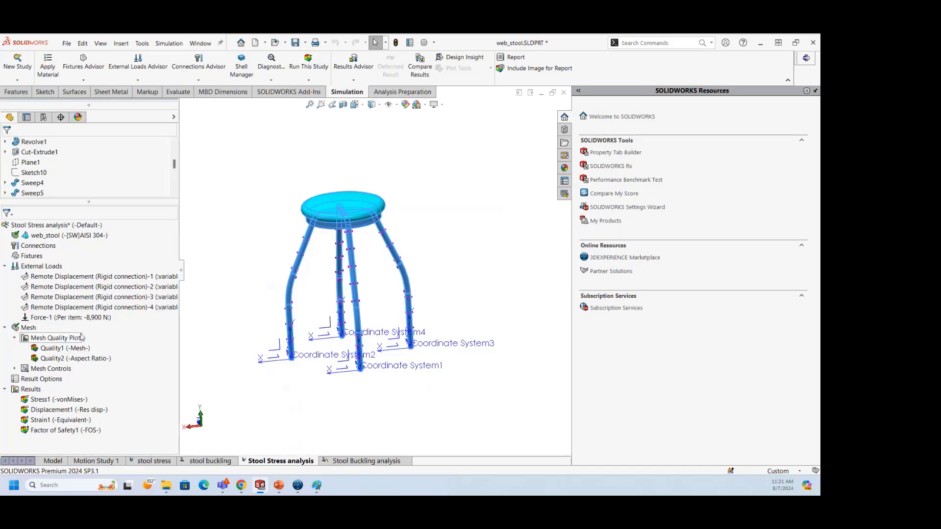
left_click(32, 328)
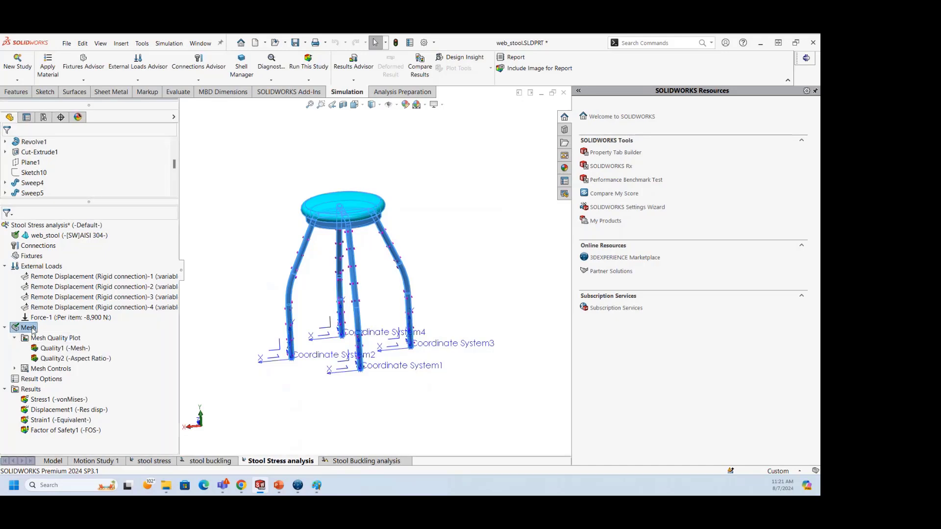
left_click(395, 461)
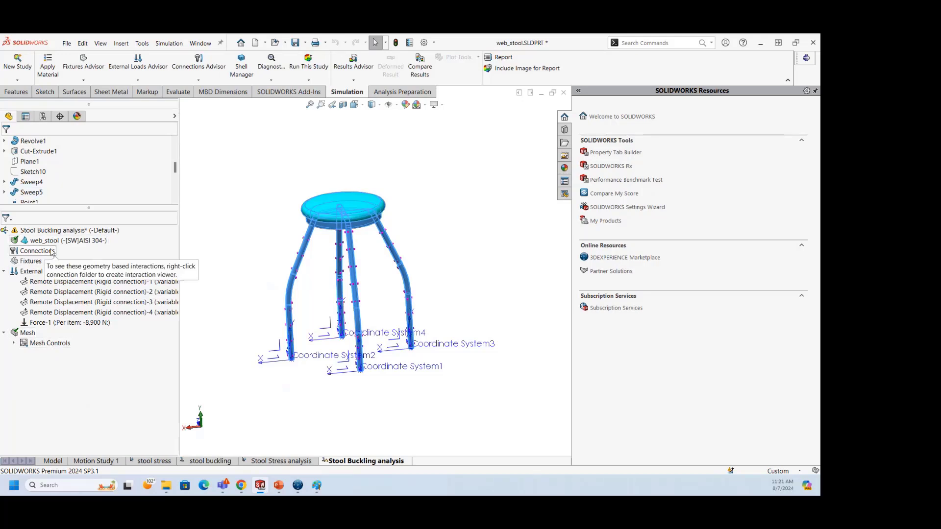
Step: Set the buckling study's number of buckling modes to 2 with automatic solver selection, and run the study
right_click(61, 229)
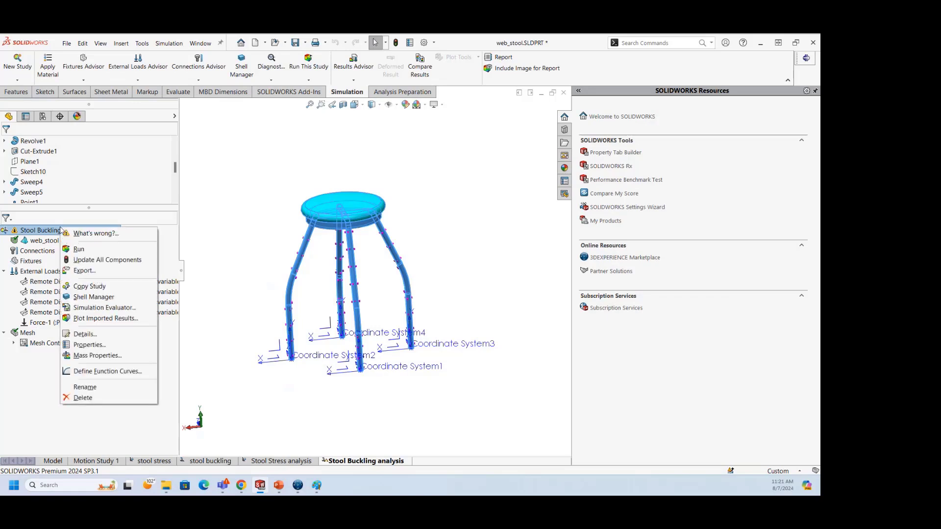
left_click(88, 344)
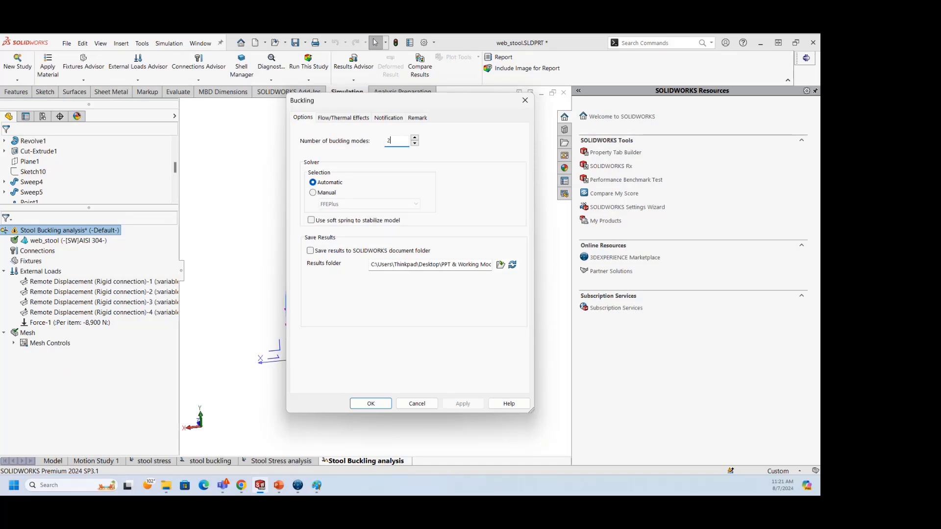
left_click(370, 403)
left_click(265, 179)
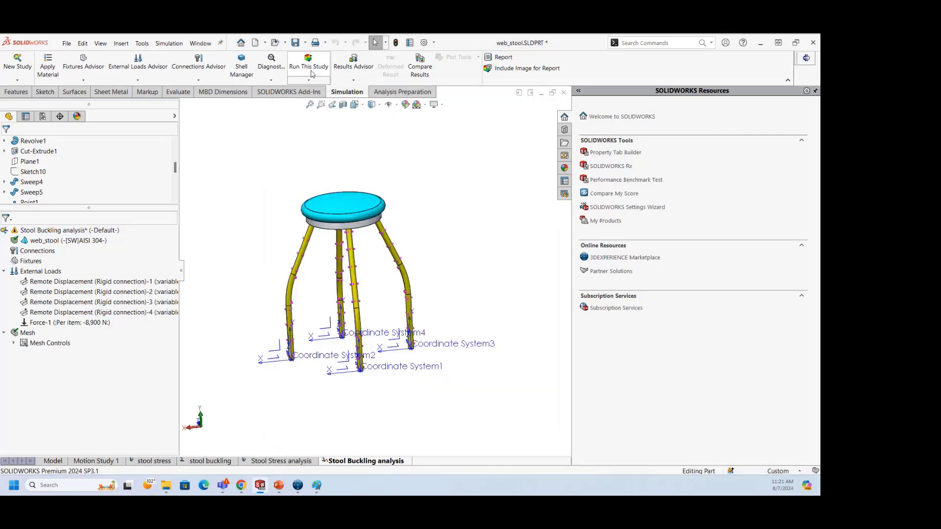
left_click(310, 69)
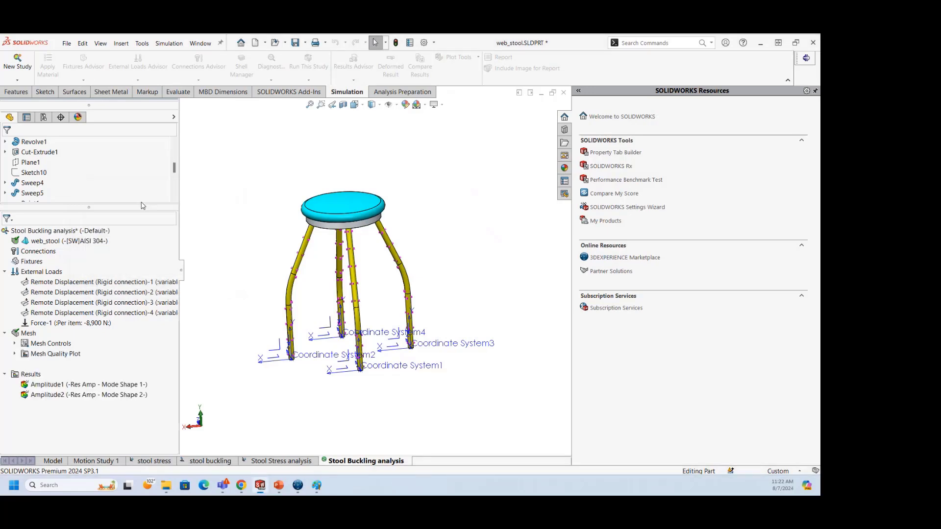
scroll(381, 248, "up", 3)
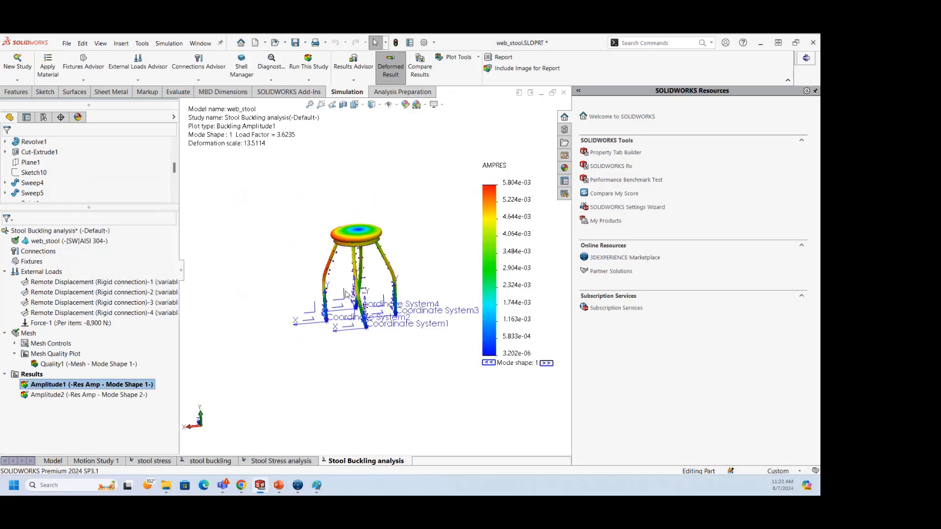
Step: List the buckling factor of safety for the Stool Buckling analysis study and inspect the values of both modes
middle_click_drag(381, 248, 365, 295)
scroll(382, 245, "down", 4)
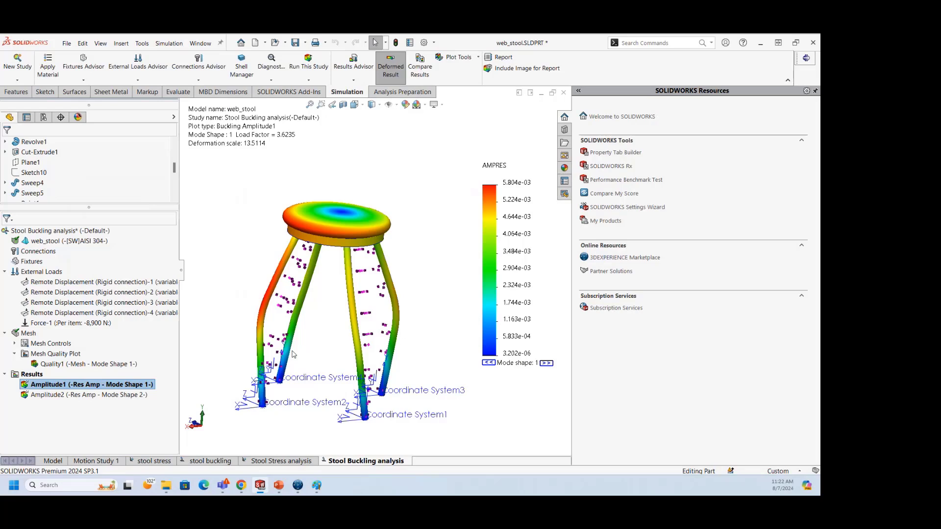
right_click(36, 375)
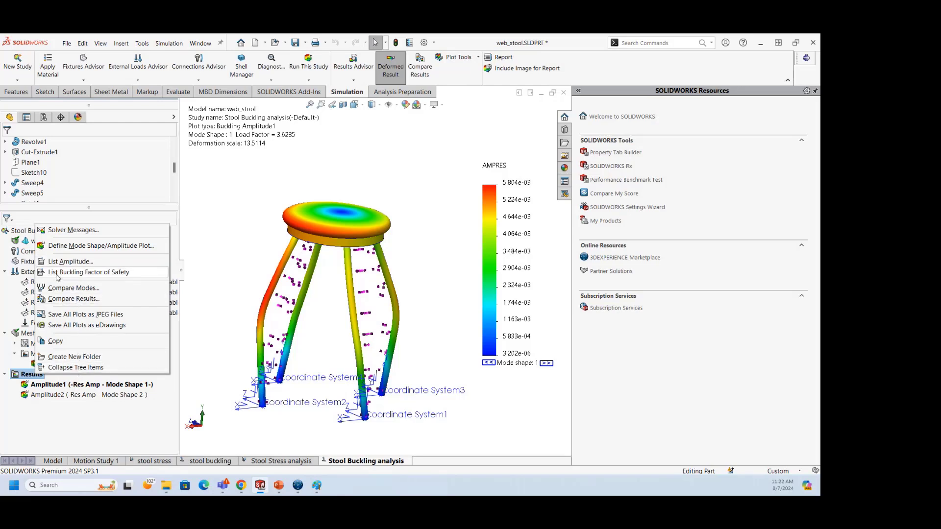
left_click(105, 277)
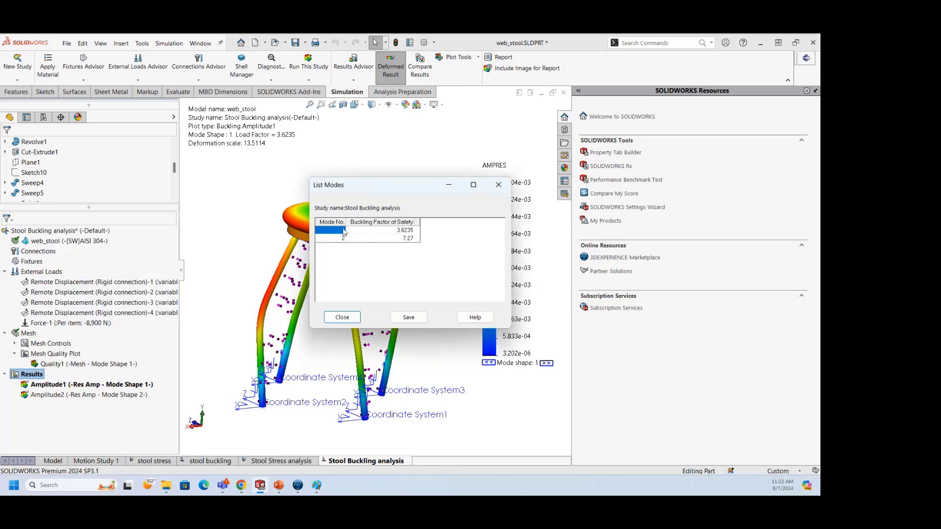
left_click(390, 231)
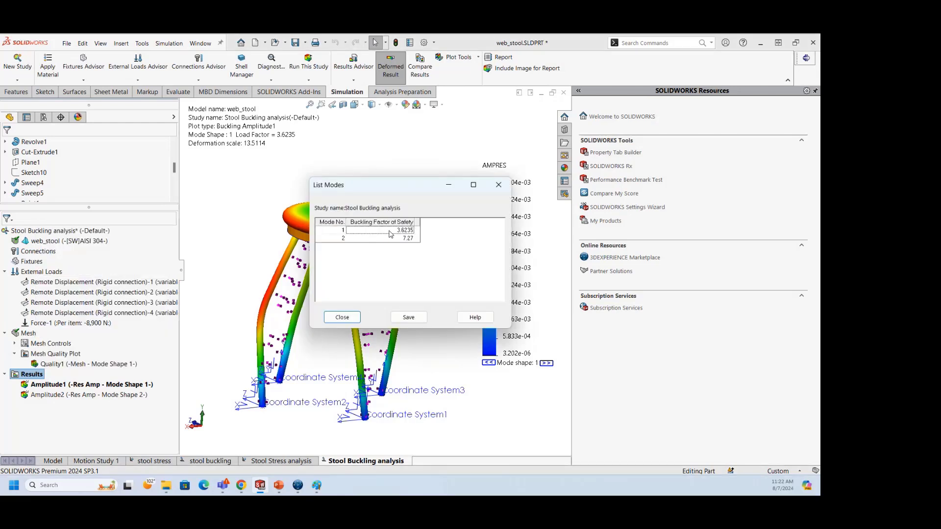
left_click(334, 230)
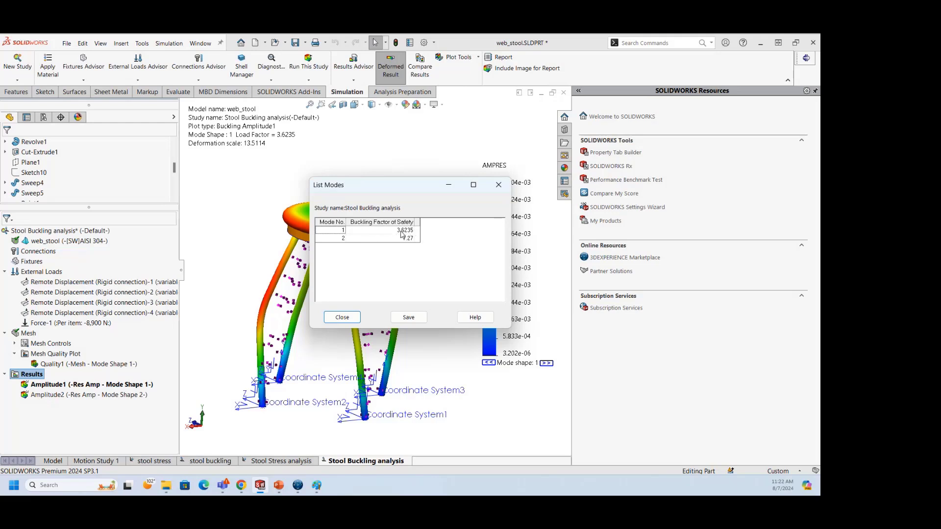
left_click(344, 239)
left_click(498, 185)
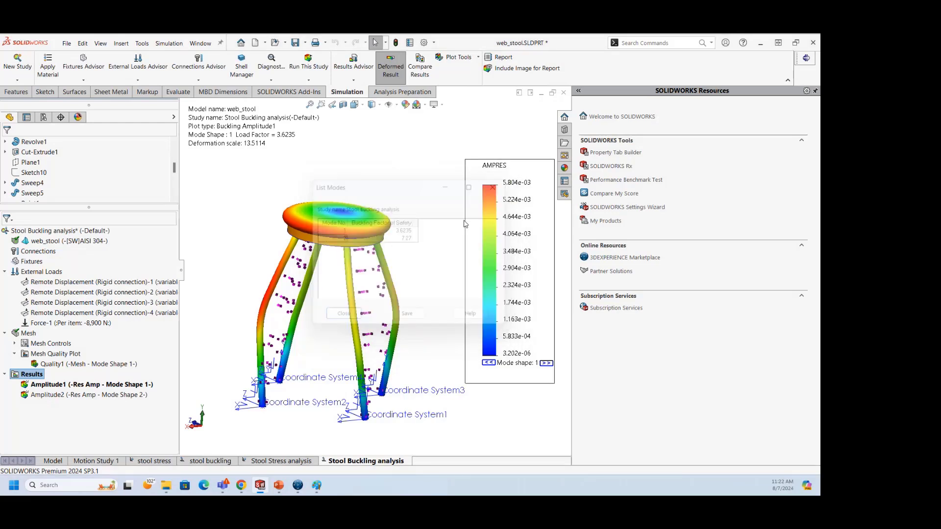
Step: Inspect the stool's deformed legs in the mode 1 amplitude plot and animate that mode shape
middle_click_drag(303, 337, 316, 247)
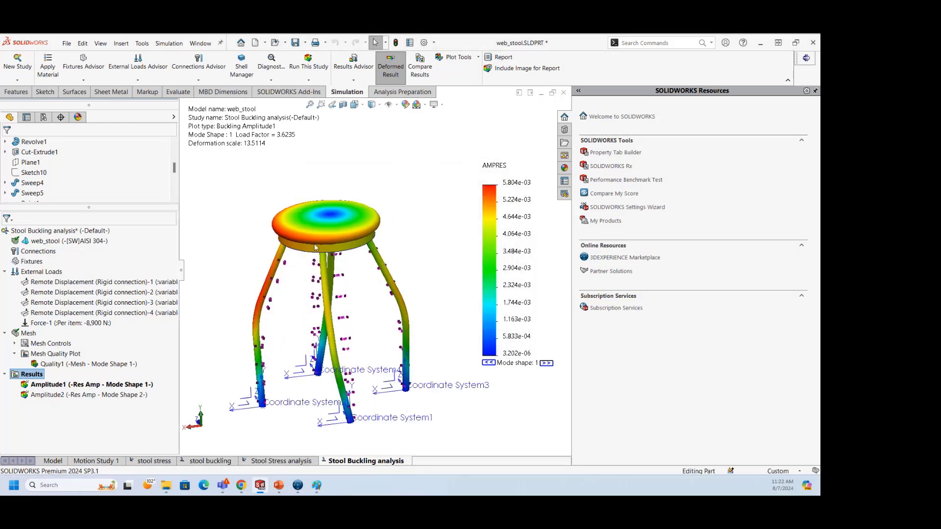
middle_click_drag(283, 291, 285, 291)
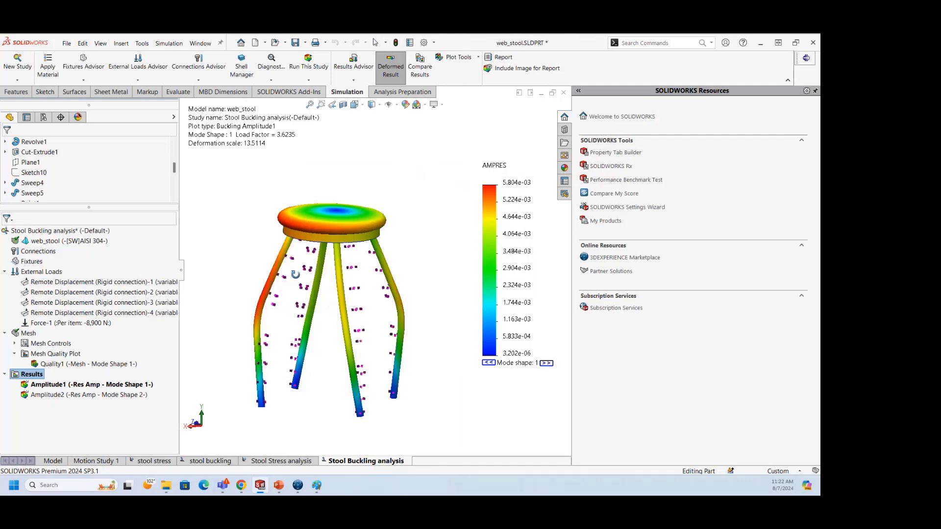
right_click(102, 387)
left_click(147, 229)
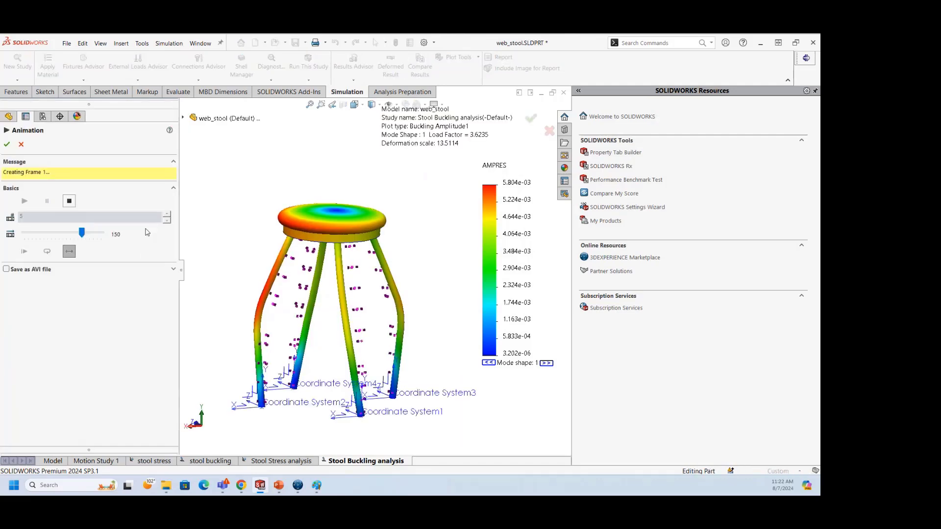
left_click(21, 144)
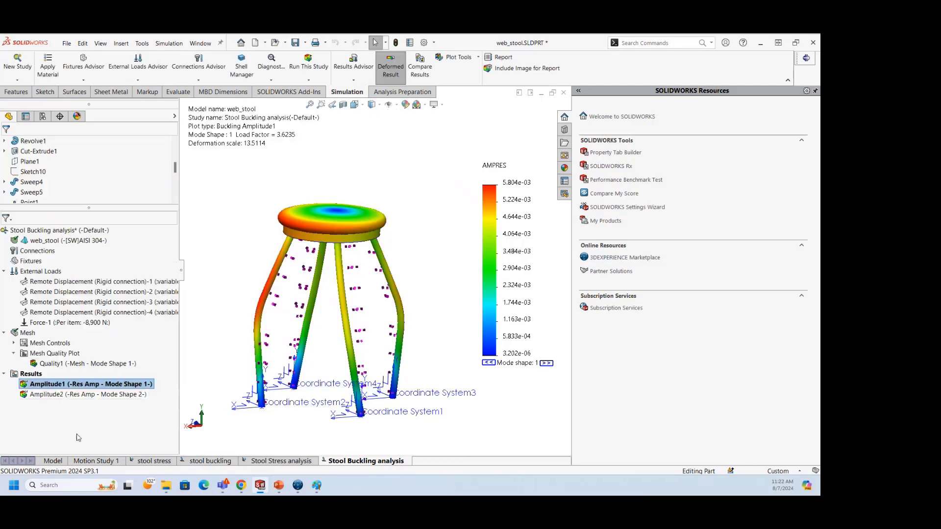
Step: Display the mode 2 amplitude plot and animate its mode shape
left_click(64, 395)
double_click(65, 395)
right_click(65, 395)
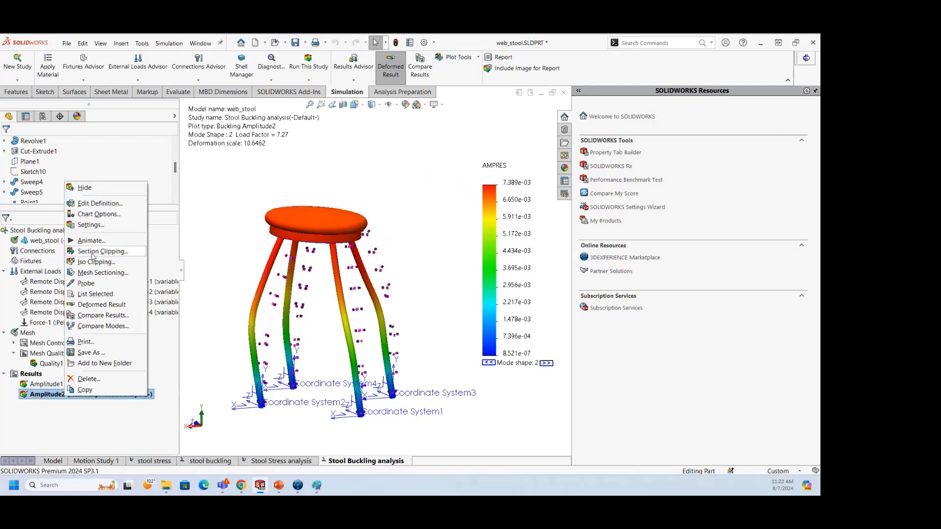
left_click(96, 245)
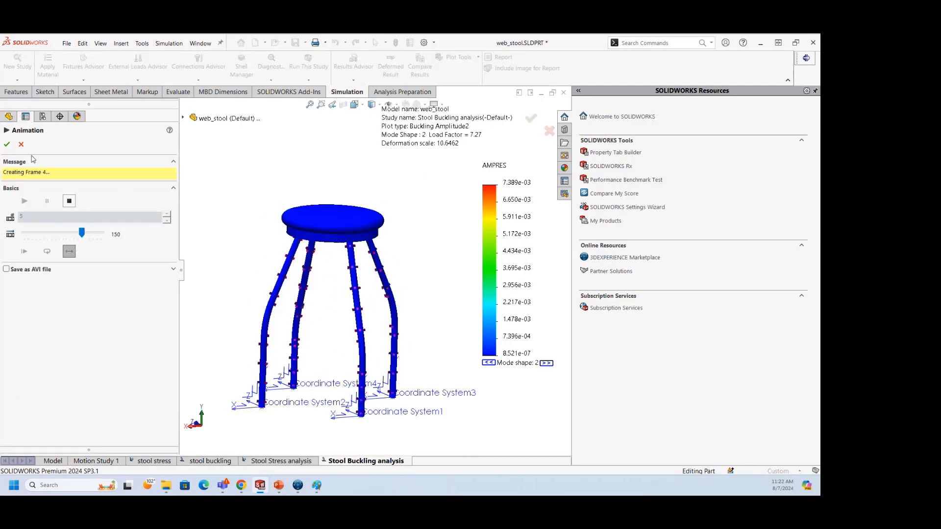
left_click(21, 144)
Step: Redisplay the mode 1 amplitude plot, and briefly visit the Stool Stress analysis study before returning to the buckling study
left_click(85, 385)
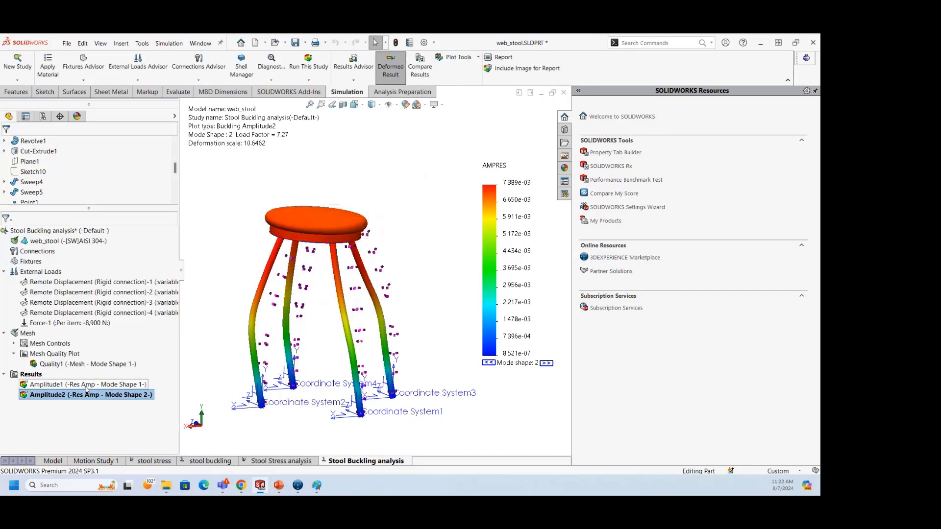
double_click(85, 384)
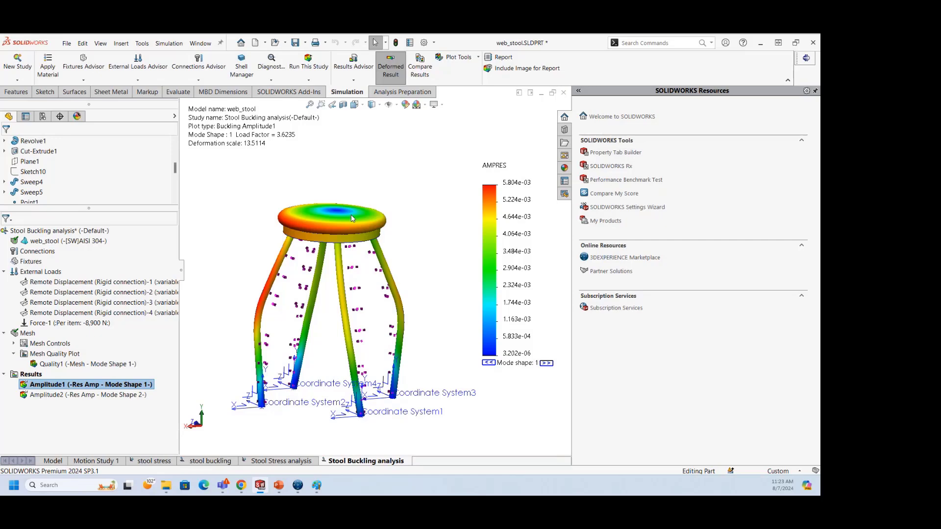
left_click(279, 461)
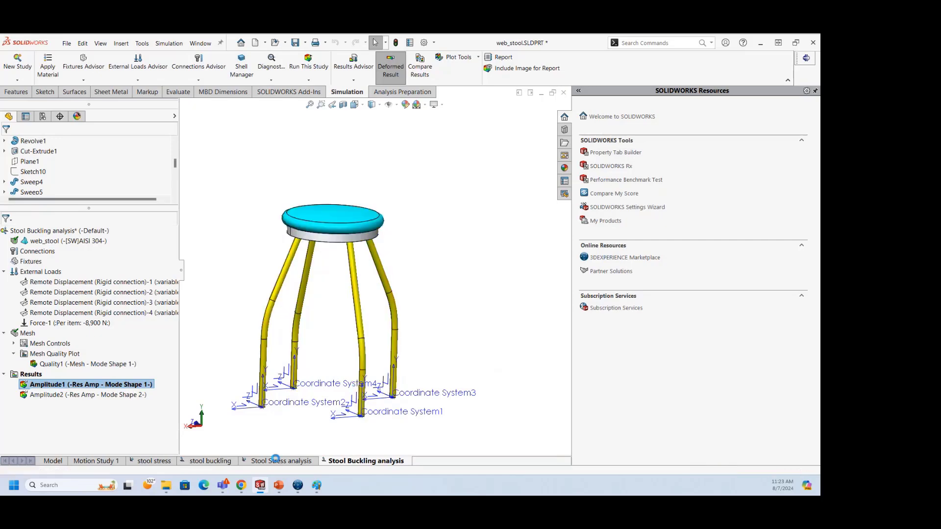
left_click(366, 461)
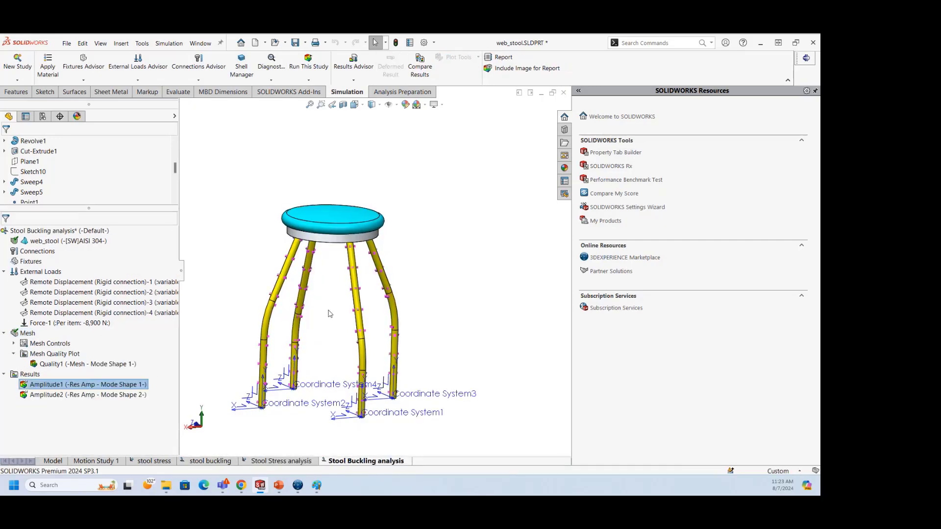
Step: Switch to PowerPoint and present the slides from Working with SOLIDWORKS Simulation through to Result Interpretation
left_click(279, 485)
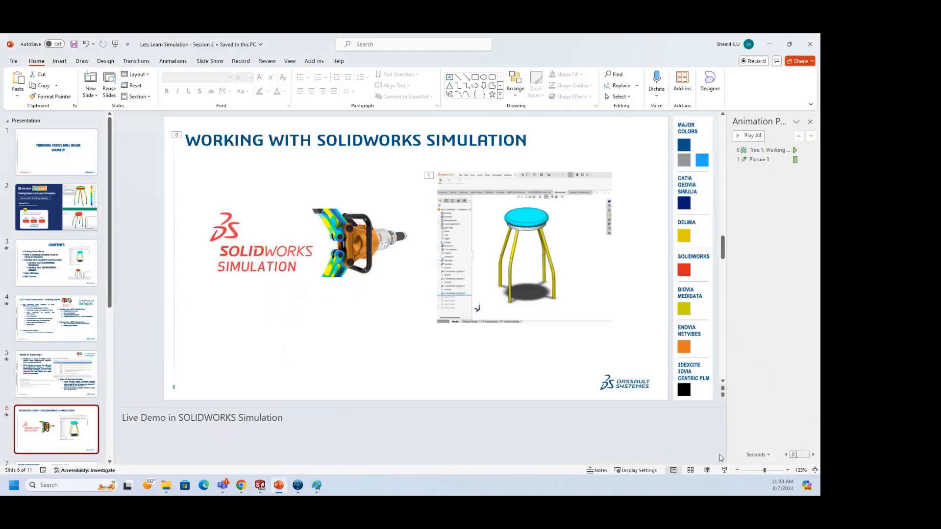
left_click(725, 469)
left_click(482, 315)
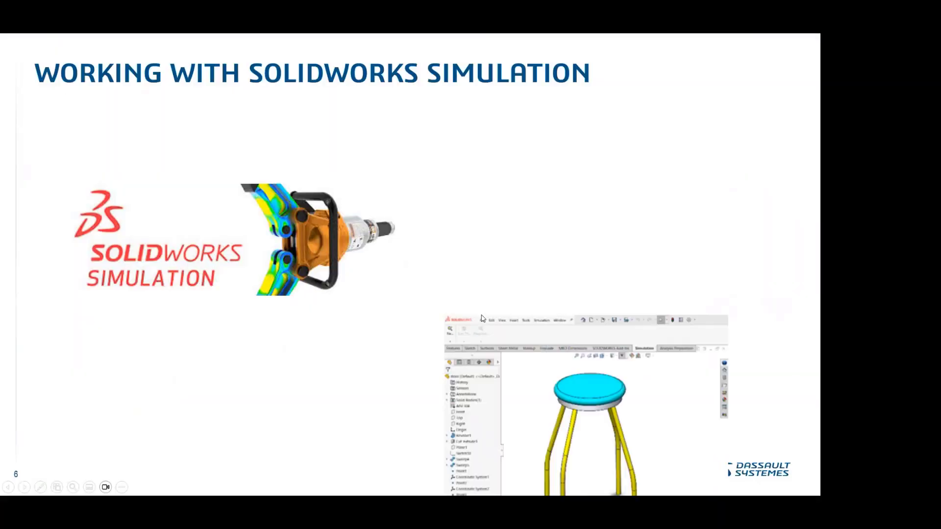
left_click(481, 315)
left_click(482, 316)
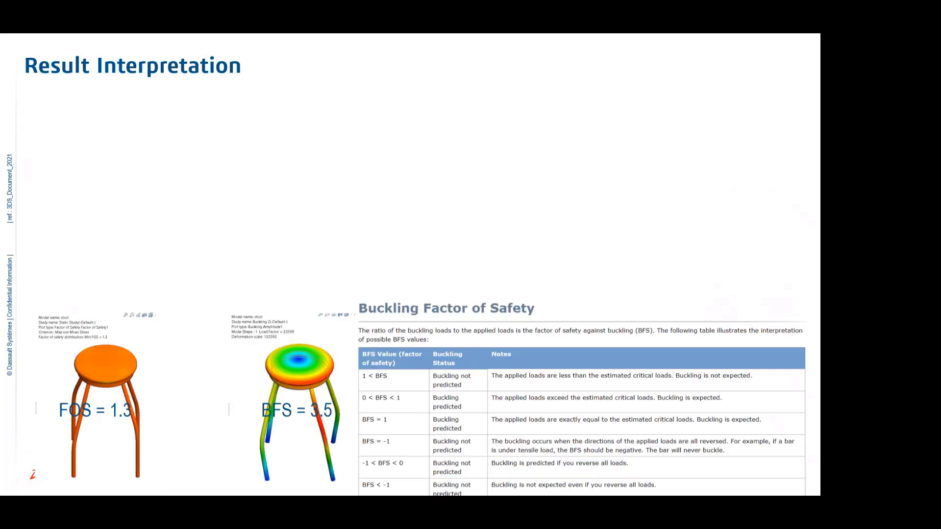
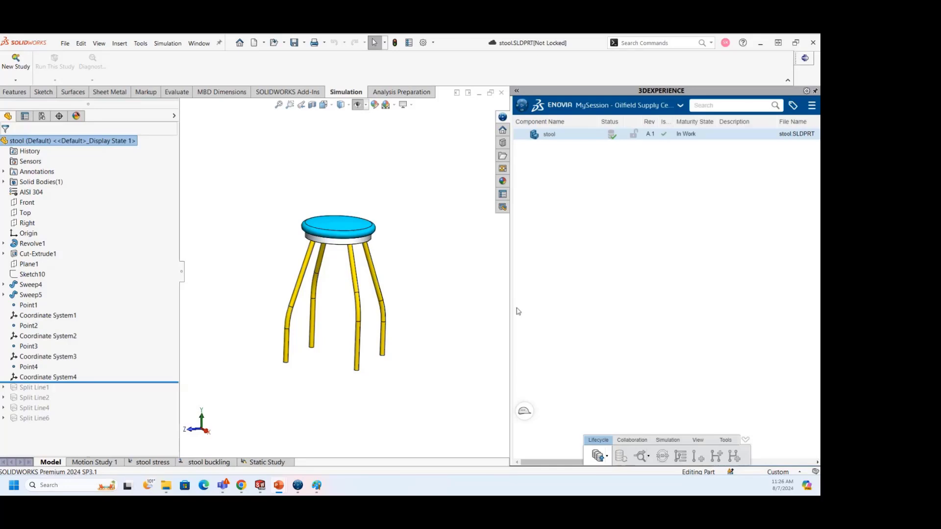
Step: Search the 3DEXPERIENCE roles for SRD and launch Linear Structural Validation from the Structural Designer role for the stool part
left_click_drag(511, 299, 415, 299)
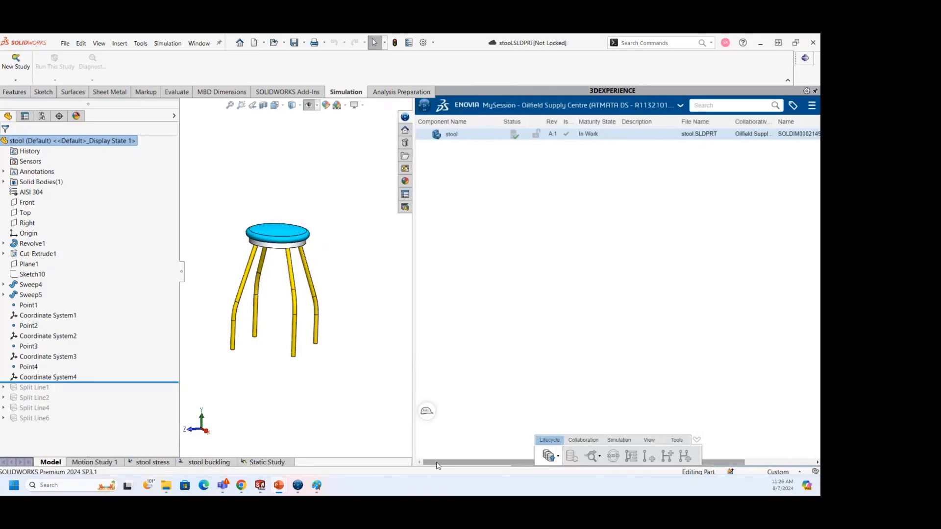
left_click_drag(770, 462, 696, 462)
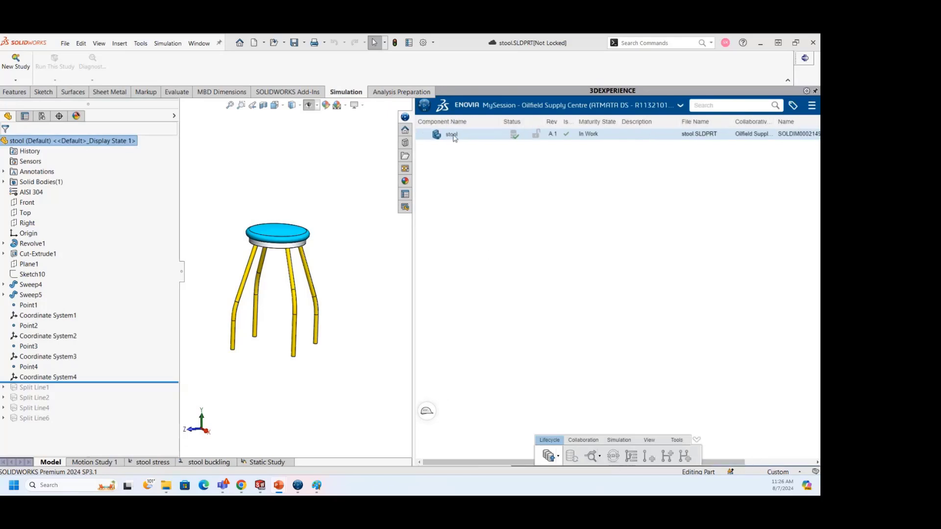
left_click(425, 105)
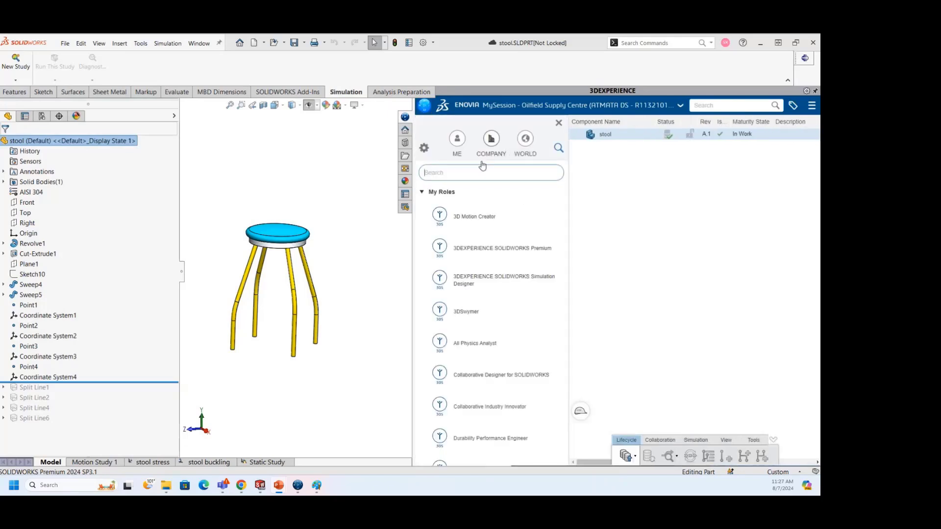
type("SRD")
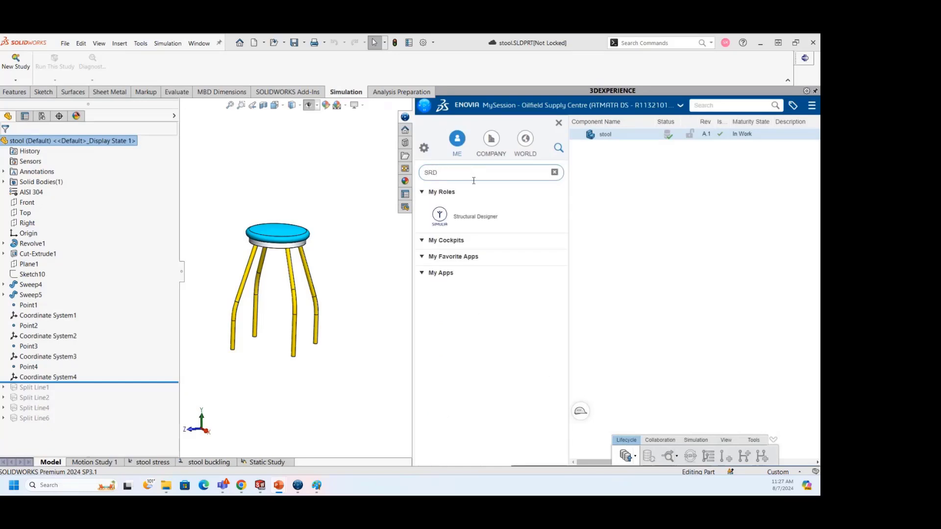
left_click(475, 217)
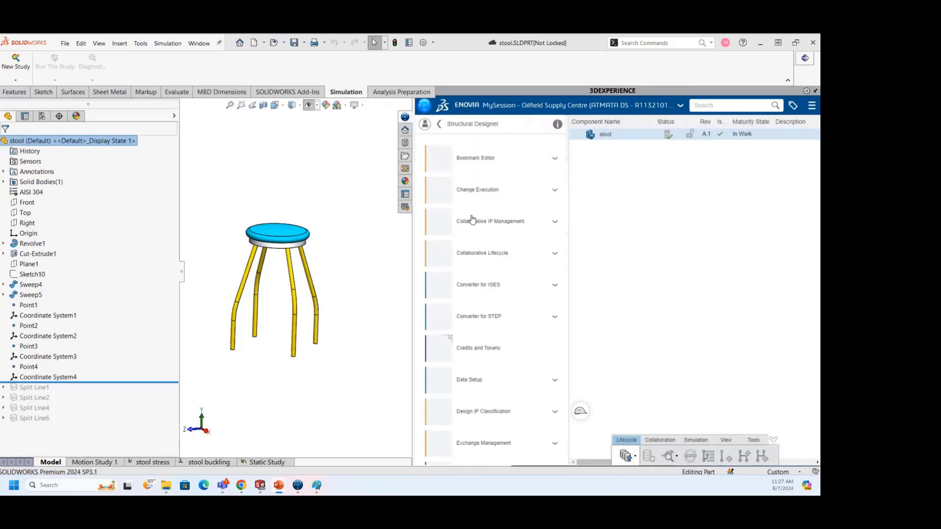
scroll(513, 312, "down", 4)
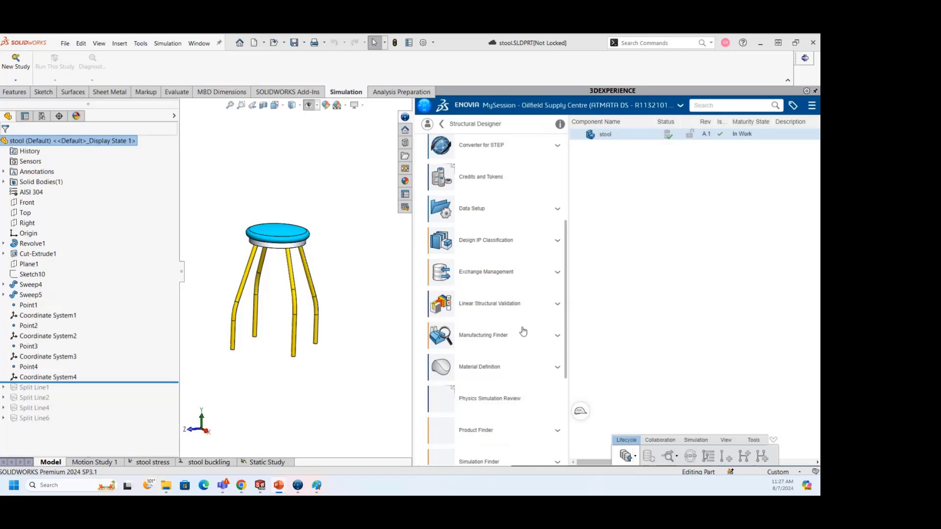
left_click(479, 304)
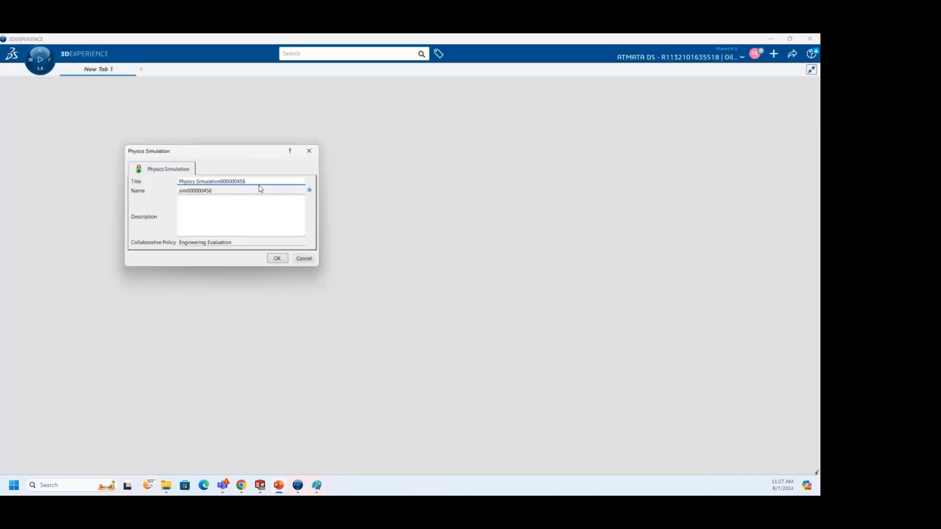
Step: Create the physics simulation with the title Buckling Analysis of Stool
left_click_drag(226, 181, 147, 182)
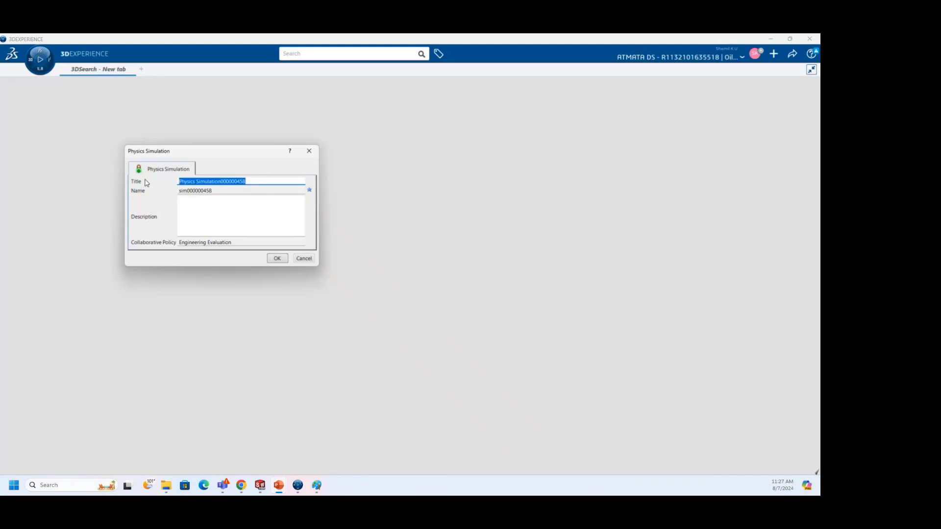
type("Buckling Analysis of Stool")
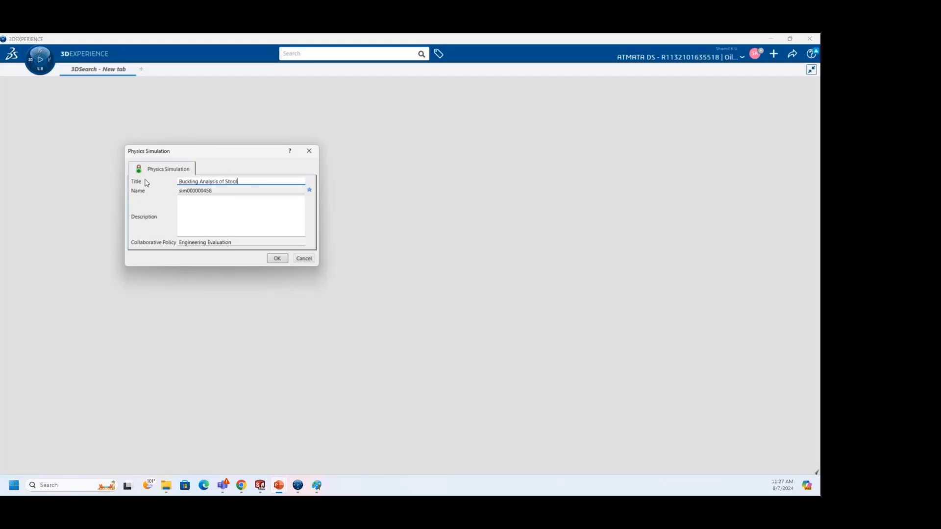
left_click(277, 259)
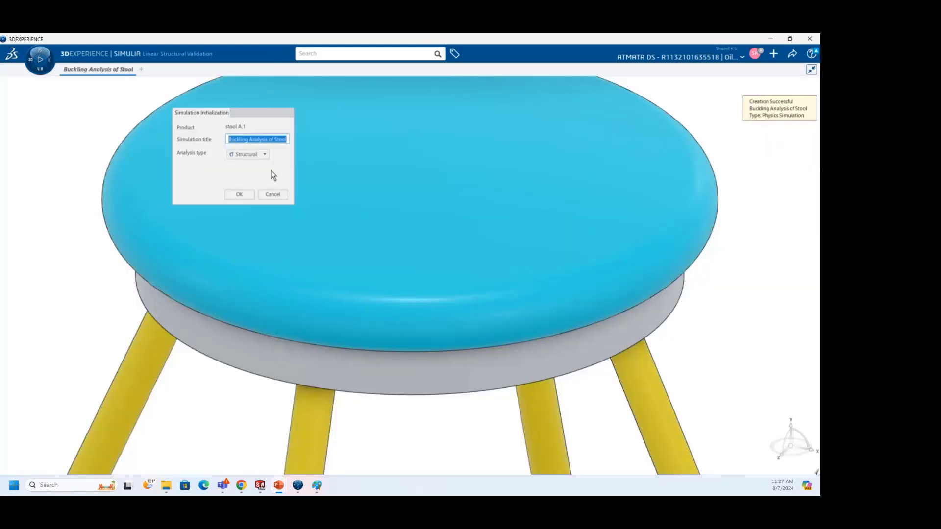
Step: Initialize the simulation of the stool with the Buckling analysis type
left_click(263, 155)
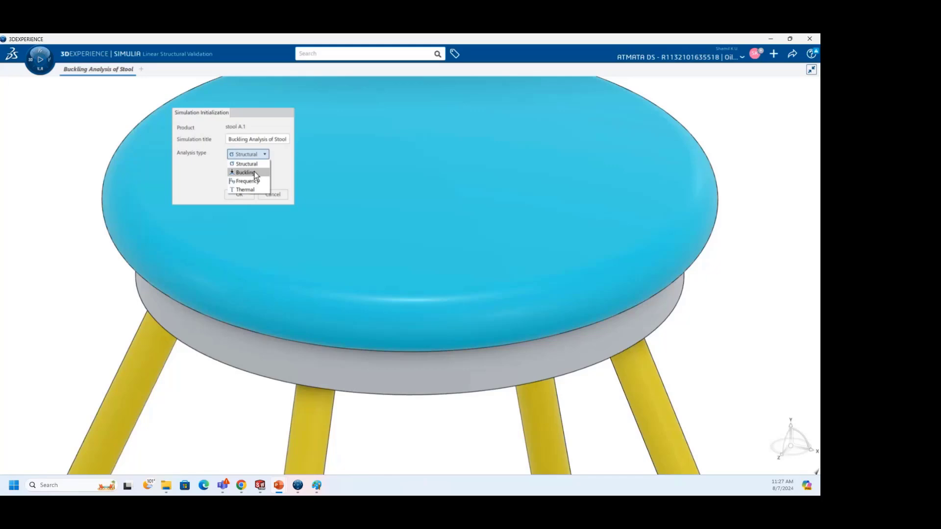
left_click(254, 172)
left_click(240, 195)
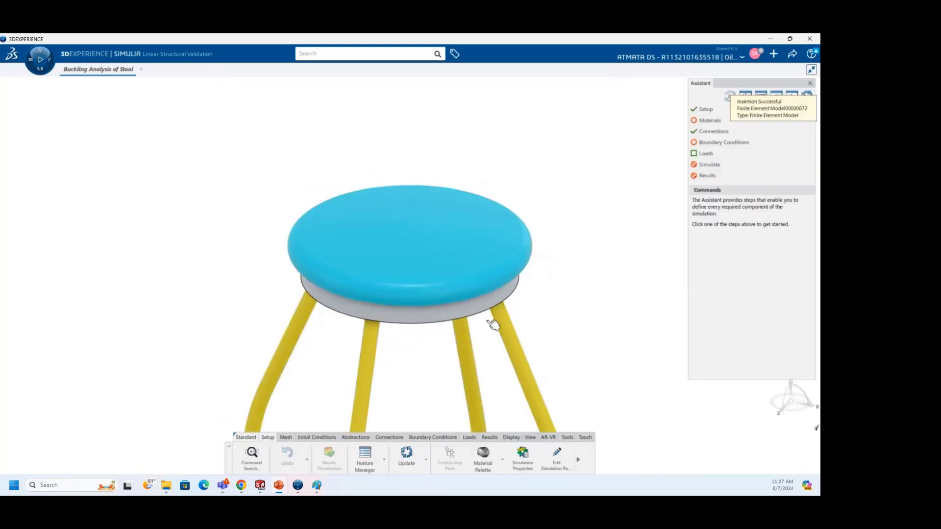
Step: Start a local mesh specification and select the tube faces of all four stool legs as its support
scroll(426, 392, "up", 3)
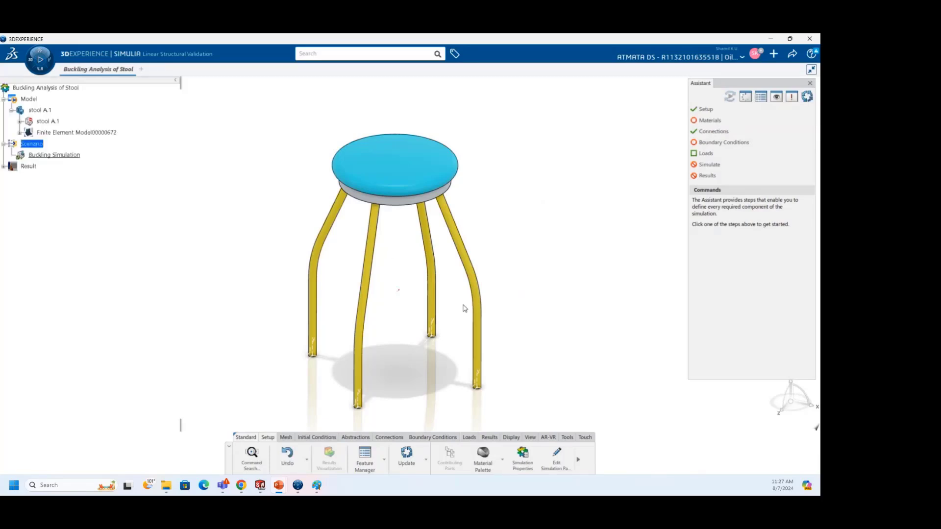
left_click(706, 109)
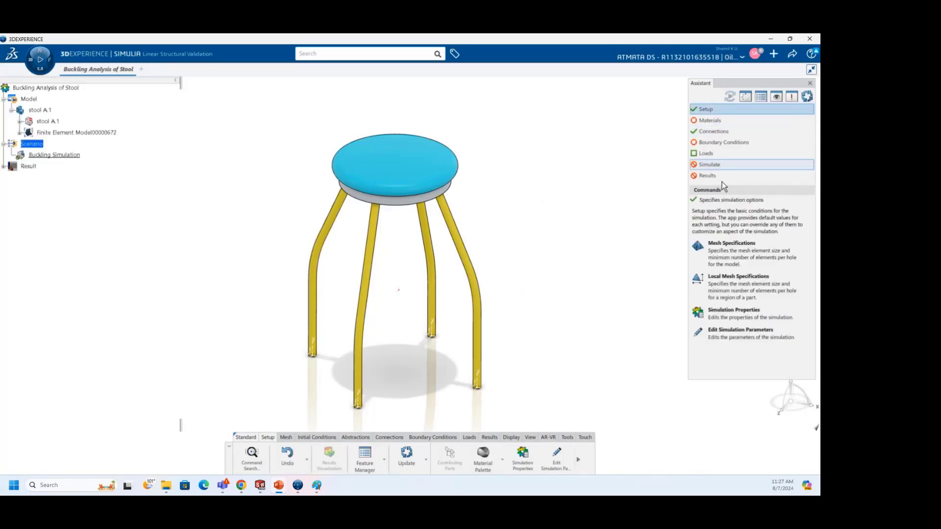
left_click(731, 293)
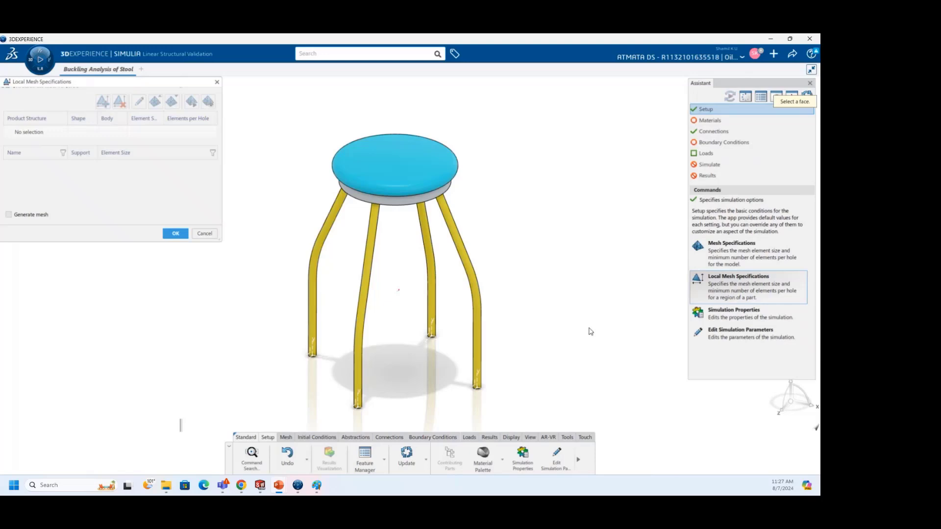
left_click(315, 268)
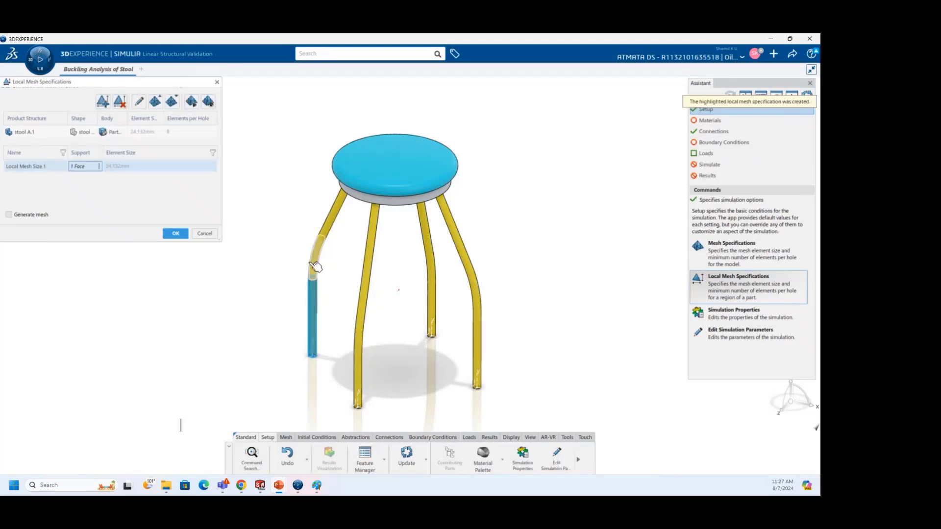
left_click(329, 240)
left_click(362, 365)
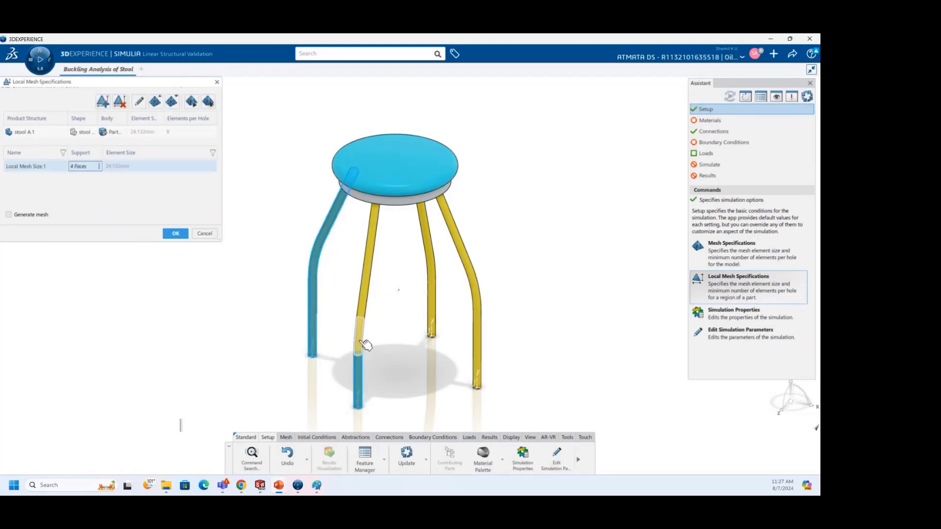
left_click(370, 300)
left_click(482, 362)
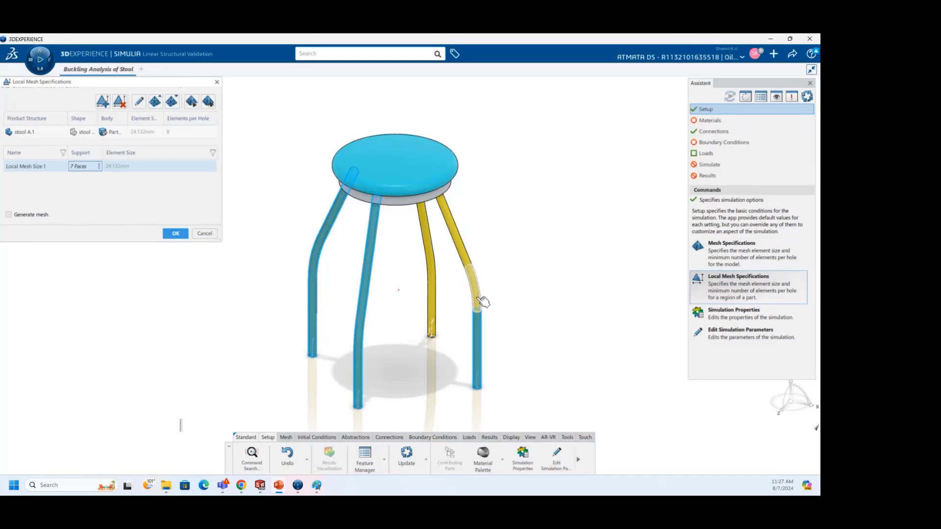
left_click(478, 300)
left_click(472, 264)
left_click(434, 314)
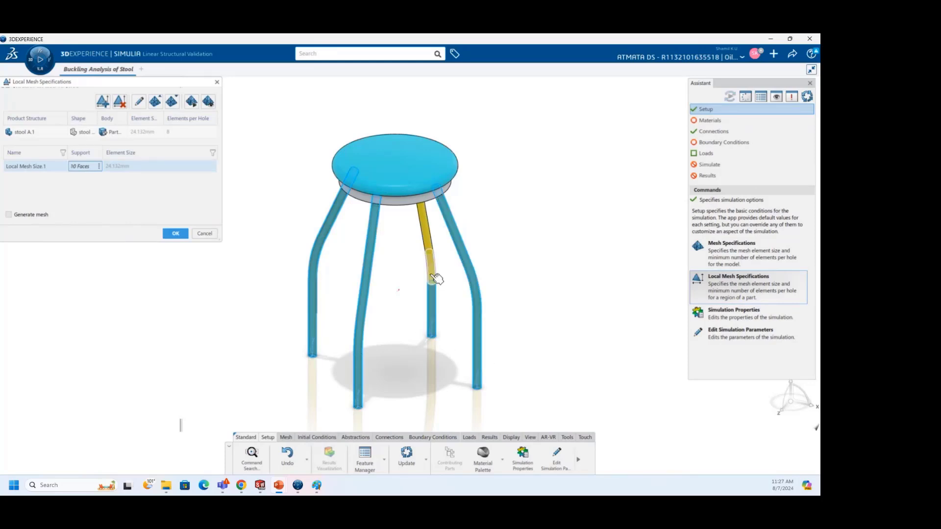
left_click(431, 275)
left_click(436, 243)
Step: Add the faces of the crossed tubes underneath the seat to the local mesh support
middle_click_drag(439, 287, 419, 235)
left_click(405, 226)
left_click(410, 241)
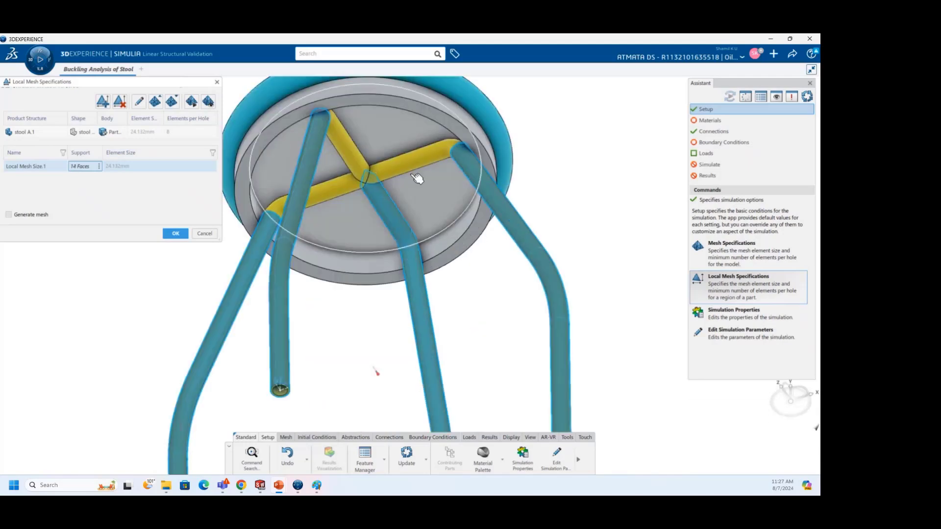
left_click(438, 146)
left_click(444, 148)
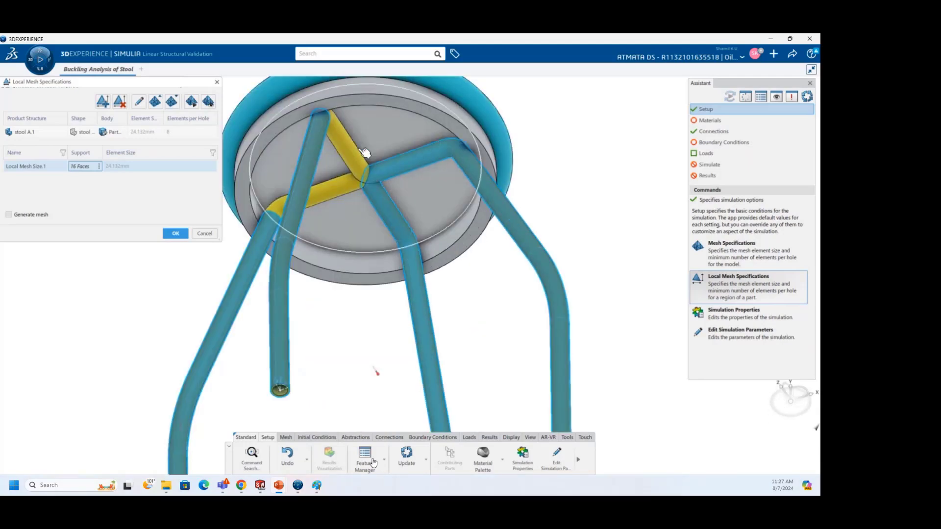
left_click(349, 175)
left_click(349, 177)
left_click(276, 205)
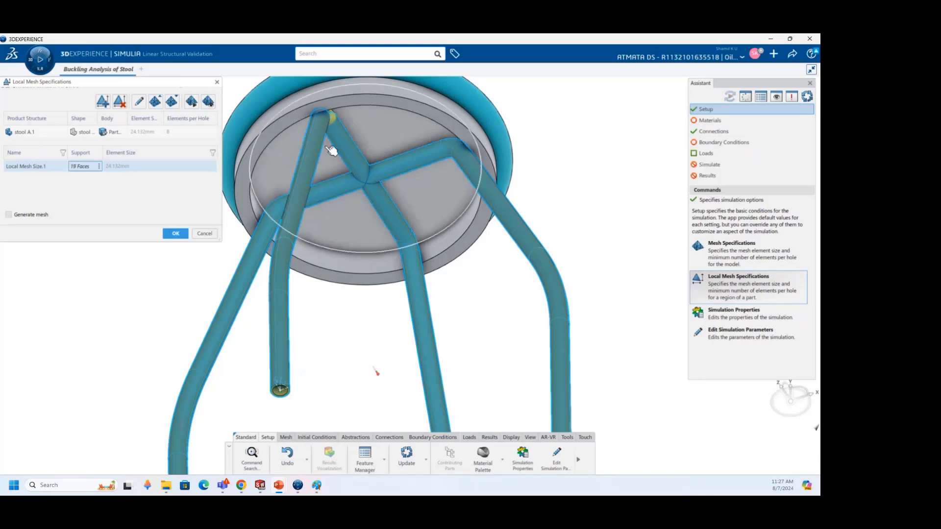
left_click(338, 119)
scroll(410, 276, "down", 3)
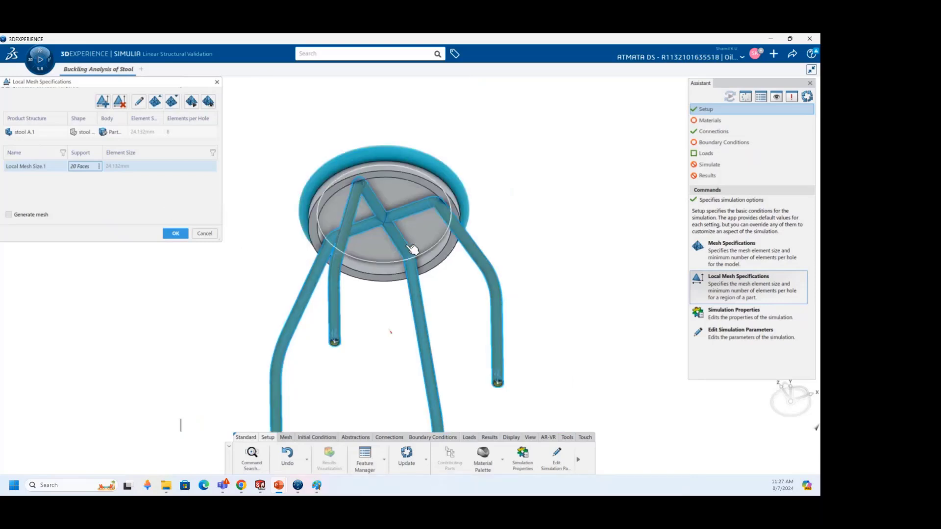
Step: Set the local mesh element size to 10 mm and generate the mesh
left_click(133, 167)
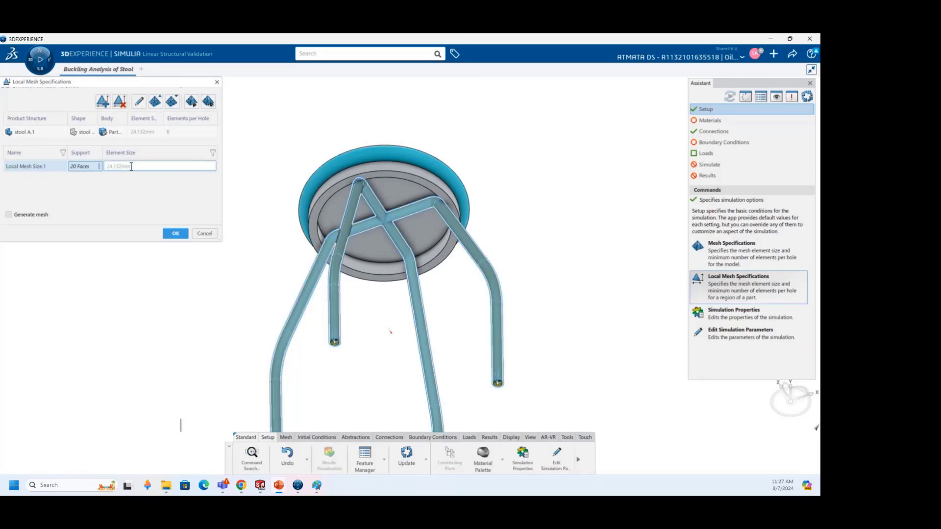
type("10")
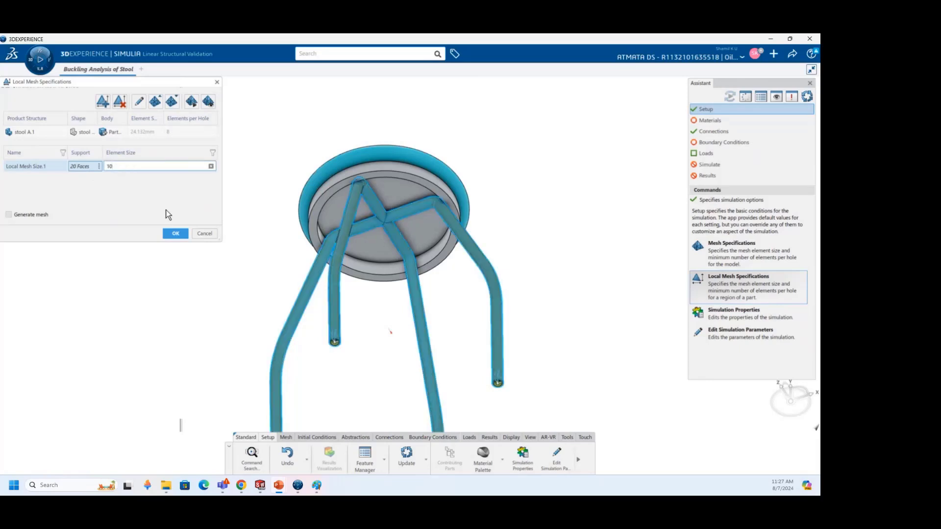
left_click(9, 214)
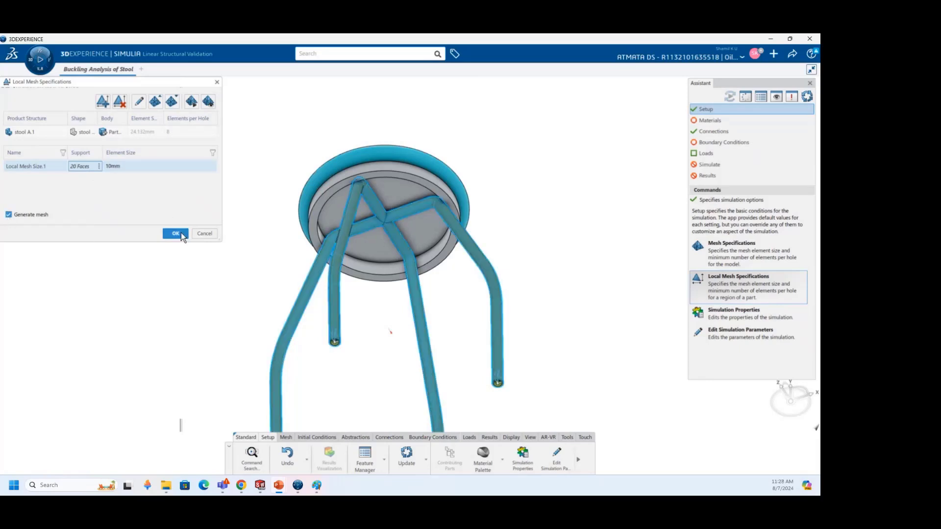
left_click(181, 234)
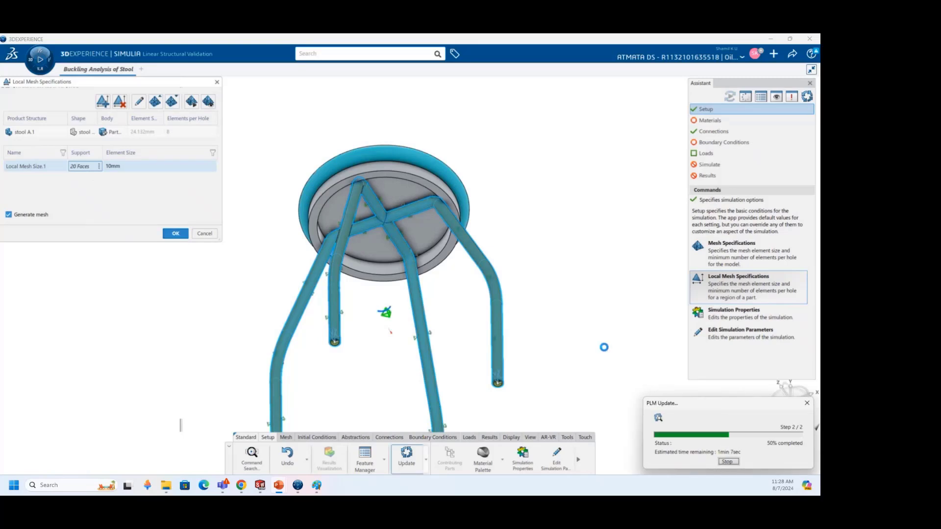
scroll(515, 284, "down", 3)
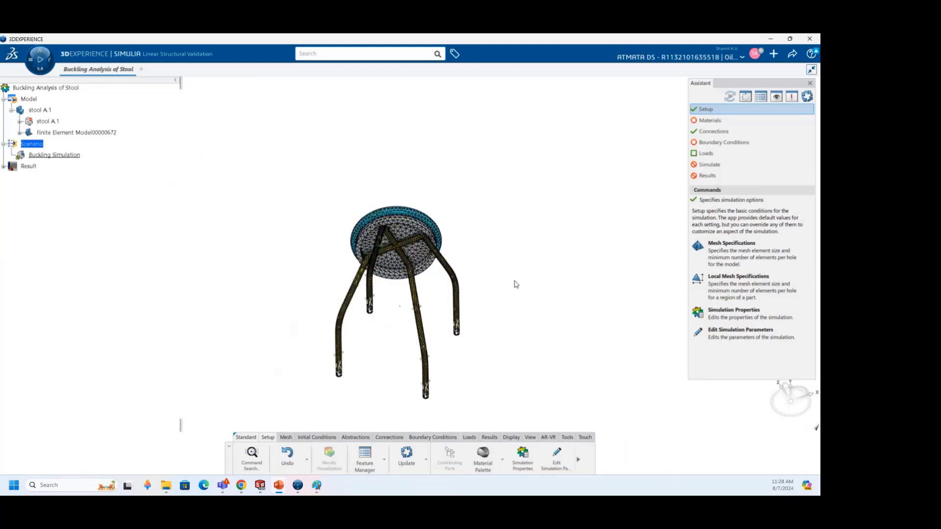
Step: Hide the FE models with the Visibility Manager so only the stool geometry is displayed
middle_click_drag(508, 279, 515, 216)
right_click(519, 209)
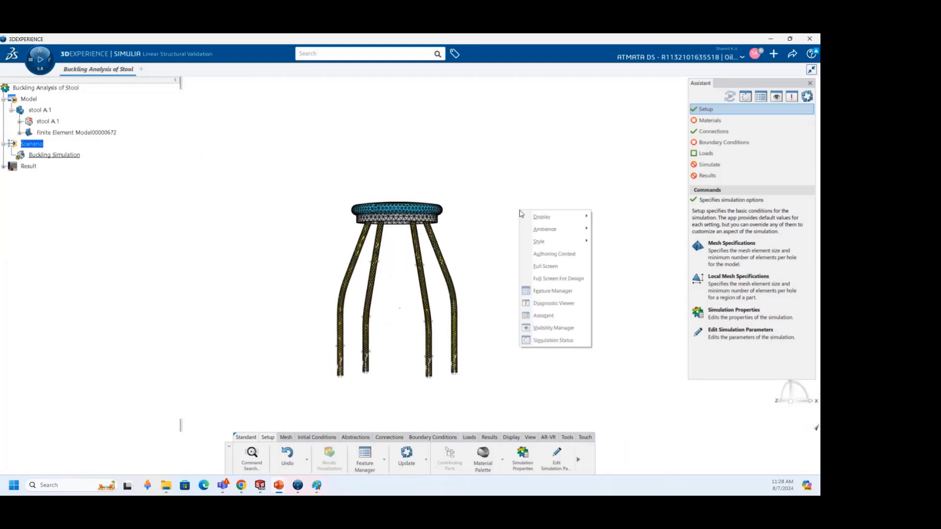
left_click(563, 325)
left_click(323, 173)
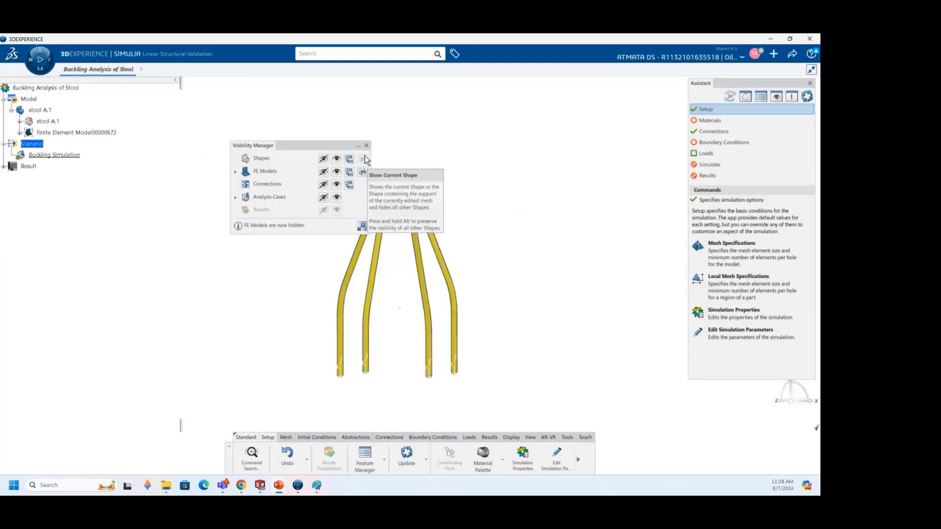
left_click(366, 146)
Step: Filter the Material Palette for 304 and apply the core material Fatigue_E_AISI 304 _1 to the stool part
left_click(719, 122)
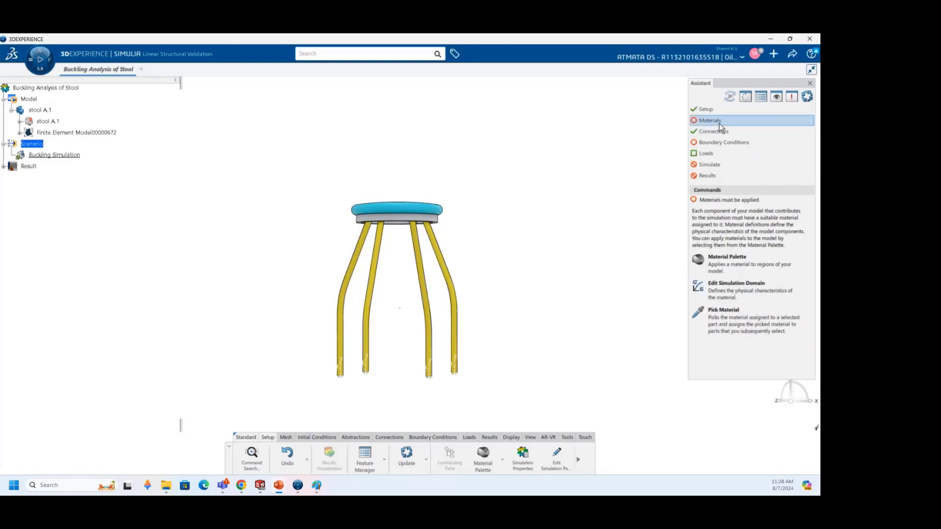
left_click(731, 270)
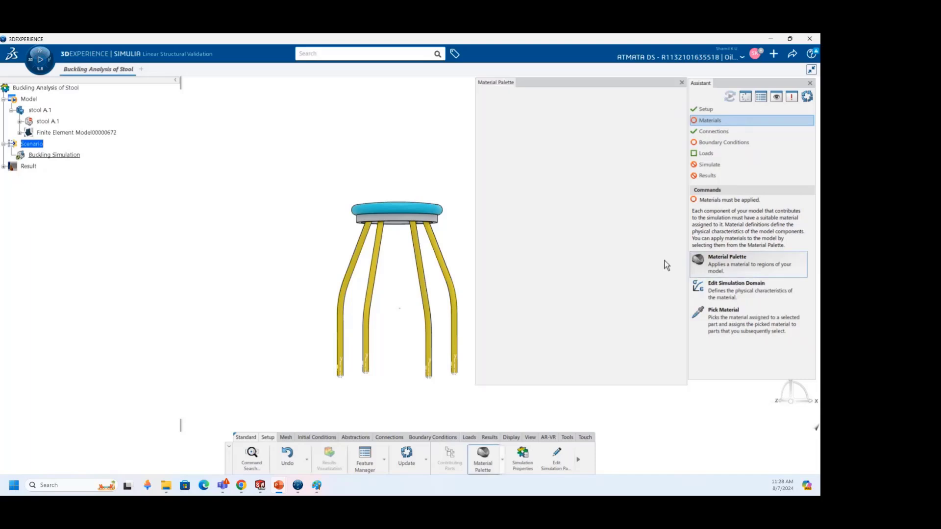
left_click(589, 100)
type("304")
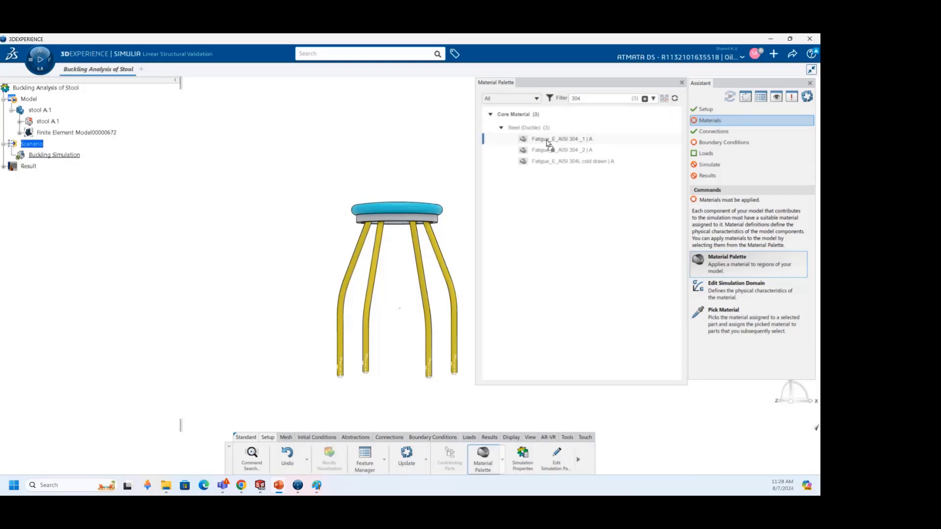
left_click_drag(547, 141, 52, 121)
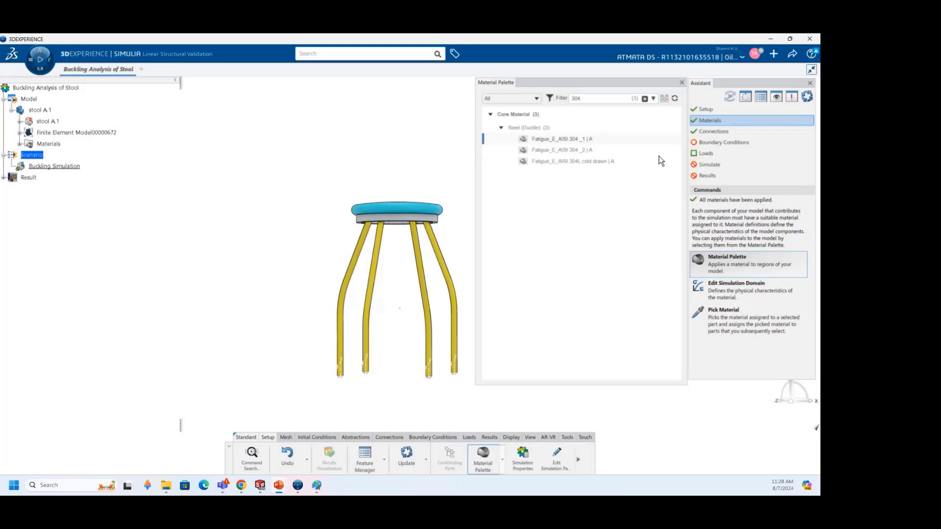
left_click(681, 82)
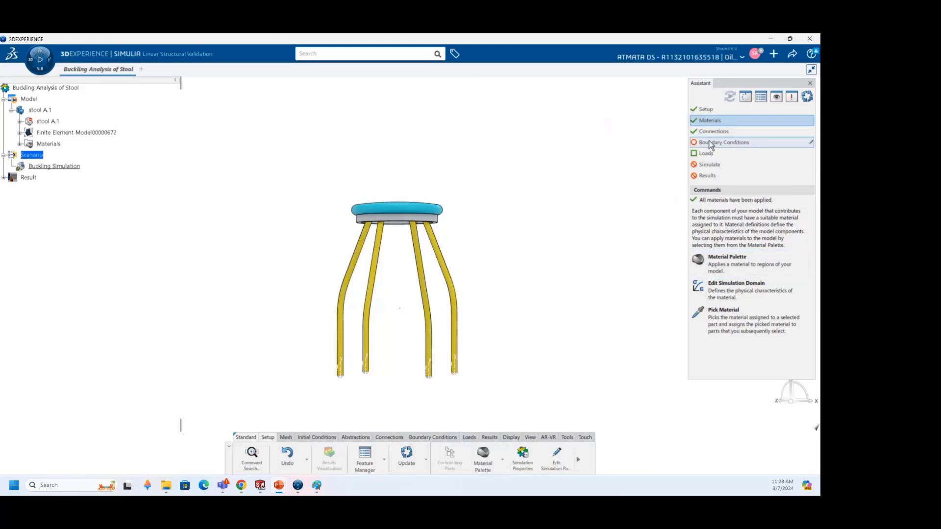
Step: Start a Fixed Displacement boundary condition and select the bottom ring faces of two neighbouring legs as its support
left_click(710, 142)
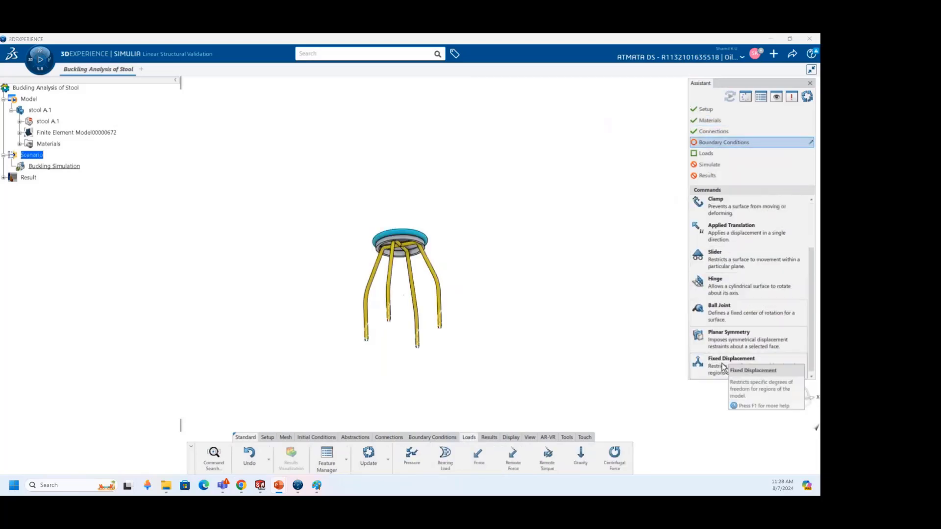
left_click(724, 367)
middle_click_drag(435, 374, 391, 280)
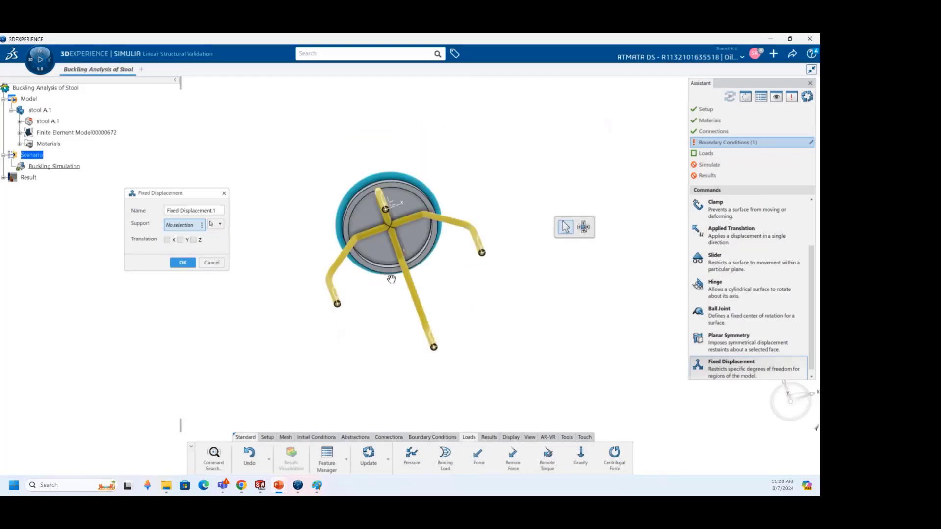
scroll(337, 303, "up", 10)
left_click(314, 300)
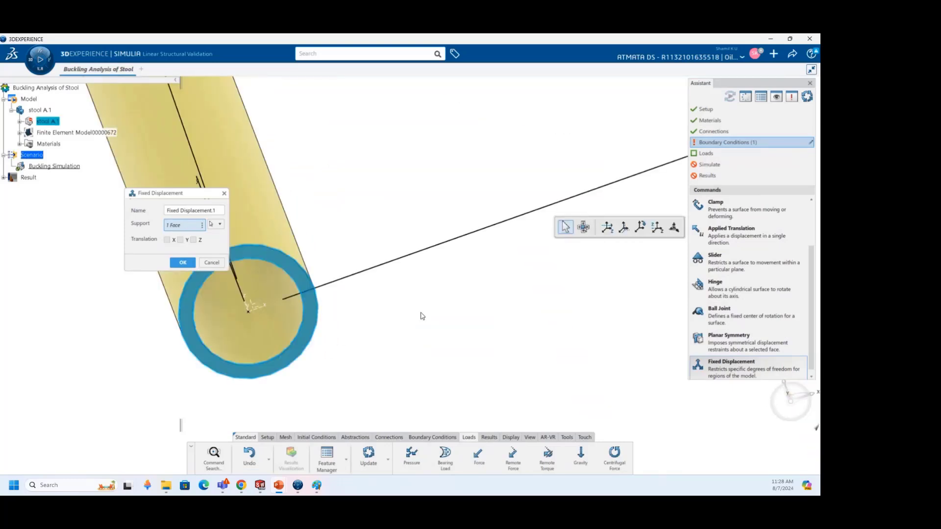
scroll(421, 316, "down", 9)
scroll(591, 343, "up", 4)
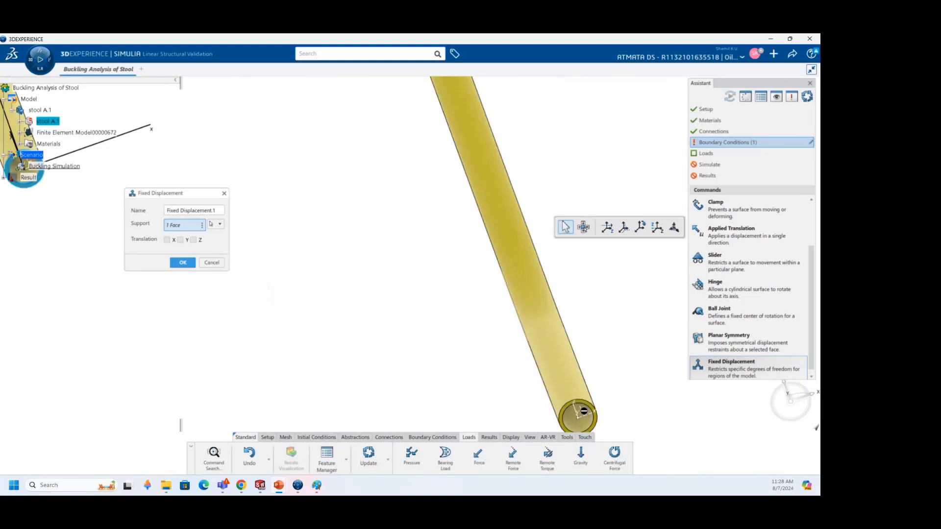
left_click(584, 412)
scroll(603, 343, "down", 8)
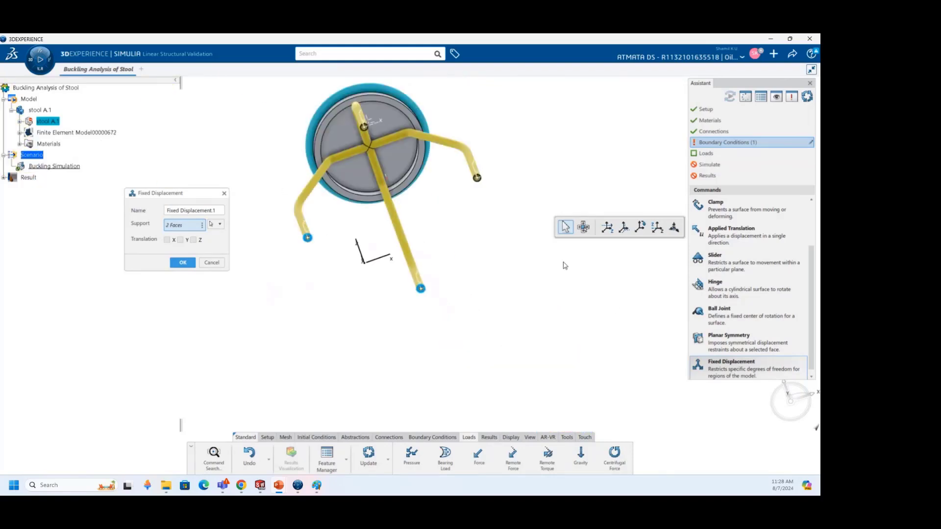
Step: Add the bottom ring faces of the other two legs and restrain the X and Y translations of the fixed displacement
scroll(473, 177, "up", 10)
left_click(493, 211)
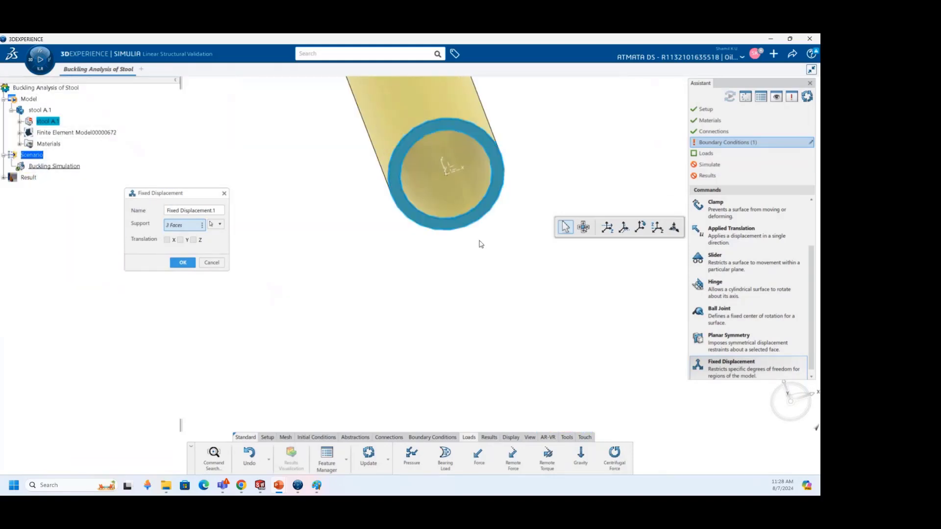
scroll(480, 243, "down", 8)
scroll(337, 229, "up", 8)
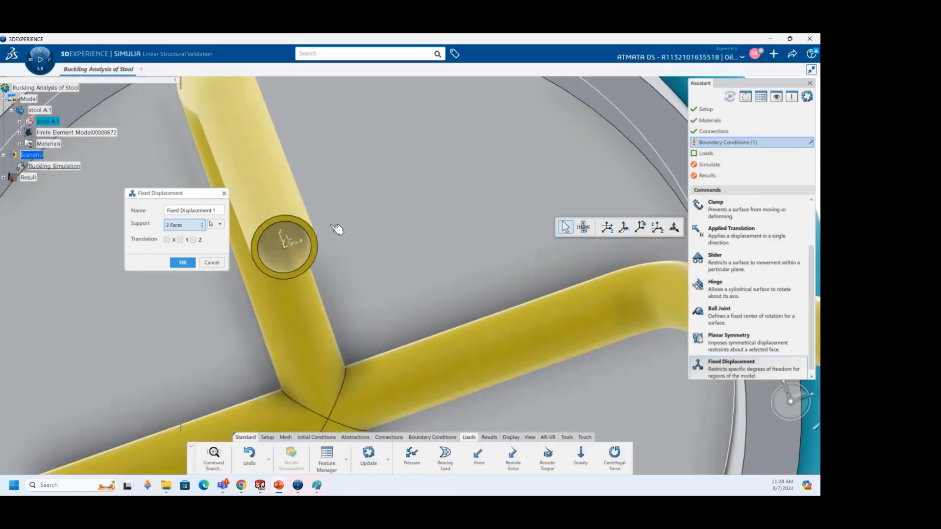
scroll(337, 229, "up", 3)
left_click(303, 258)
scroll(416, 259, "down", 5)
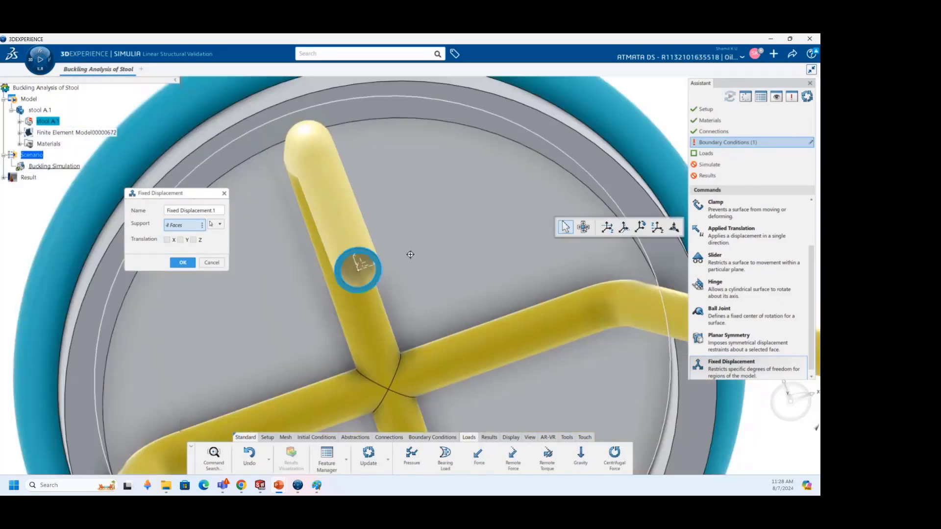
scroll(411, 254, "down", 5)
left_click(166, 239)
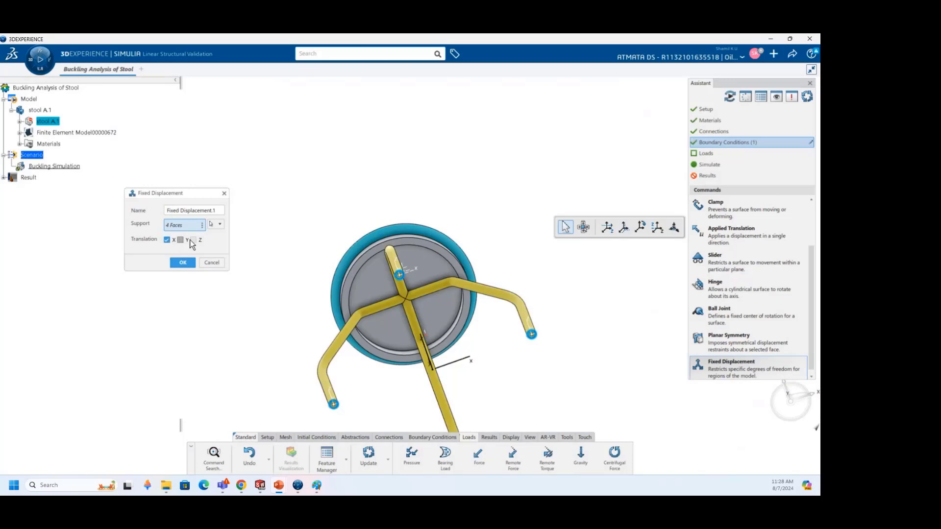
left_click(180, 240)
left_click(184, 265)
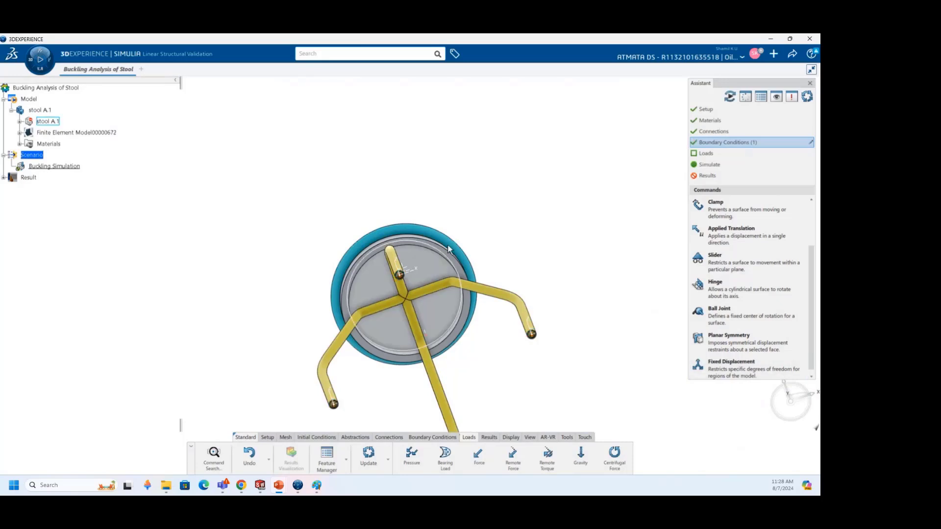
Step: Start a Force load and select the top face of the seat as its support
scroll(450, 248, "down", 4)
middle_click_drag(450, 249, 460, 314)
left_click(719, 155)
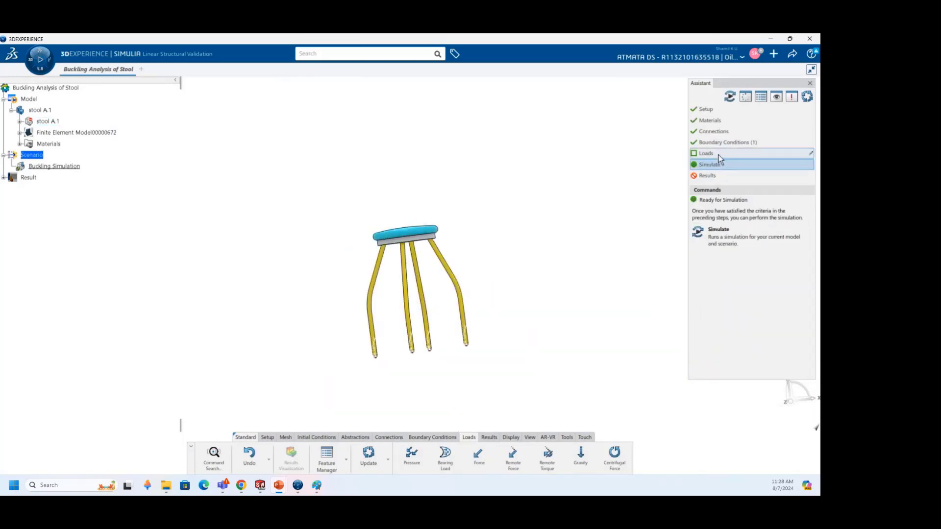
left_click(716, 294)
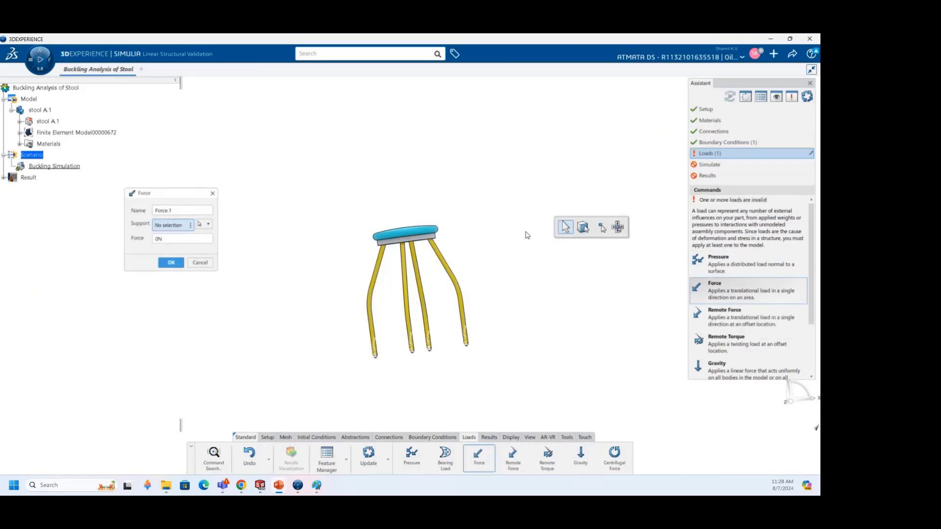
middle_click_drag(527, 235, 527, 273)
scroll(444, 267, "up", 3)
left_click(443, 264)
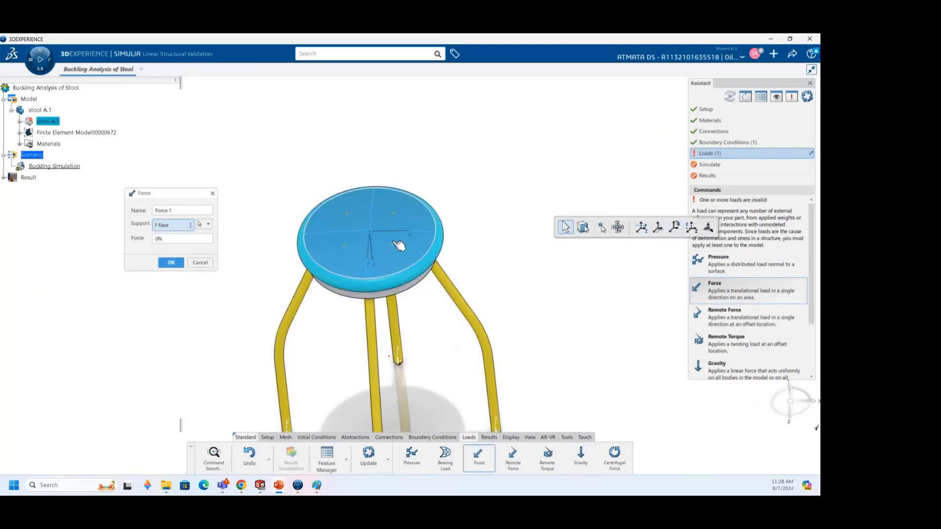
Step: Set the force on the seat to 8900 N and apply the load
middle_click_drag(444, 256, 453, 229)
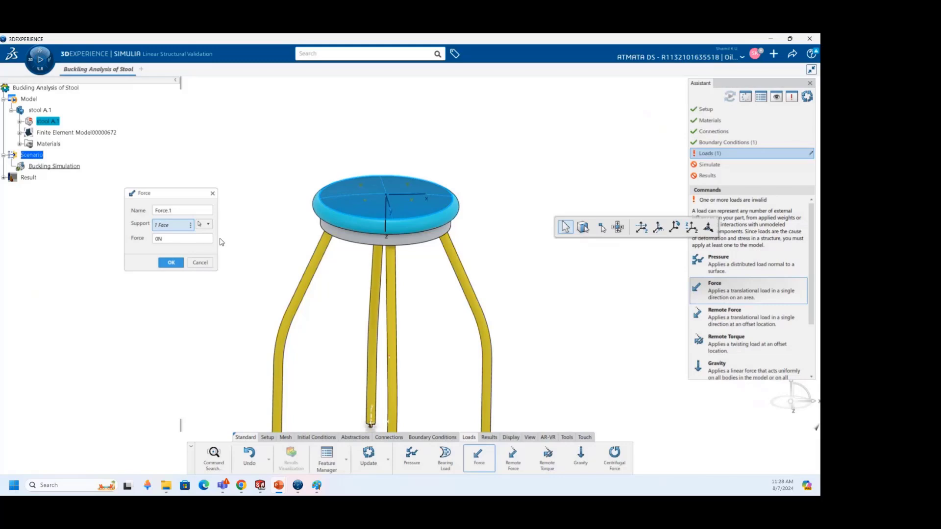
left_click(182, 239)
key("Return")
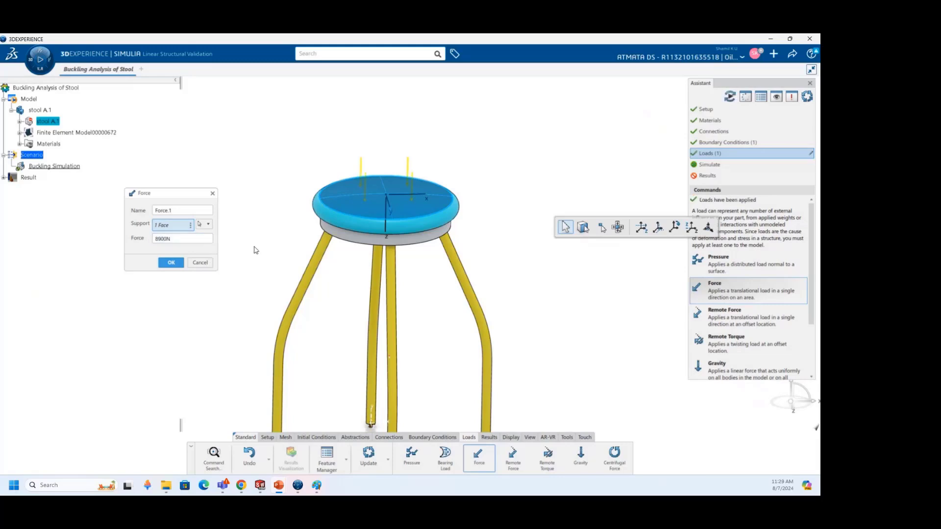
left_click(171, 262)
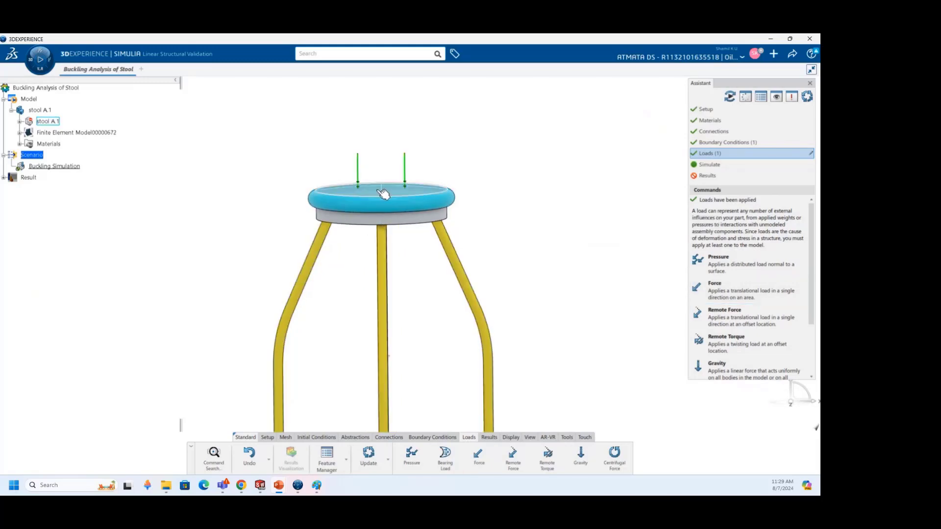
Step: Open the Simulate settings for the buckling simulation
left_click(709, 166)
left_click(718, 233)
Step: Switch the run location to Cloud and review its licence and core configuration choices, keeping Tokens and Default
left_click(135, 136)
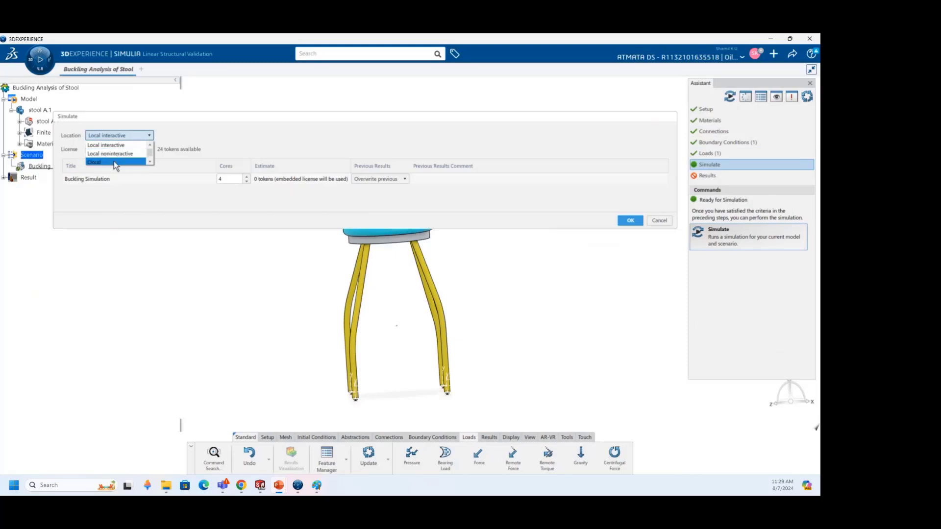
left_click(114, 160)
left_click(129, 152)
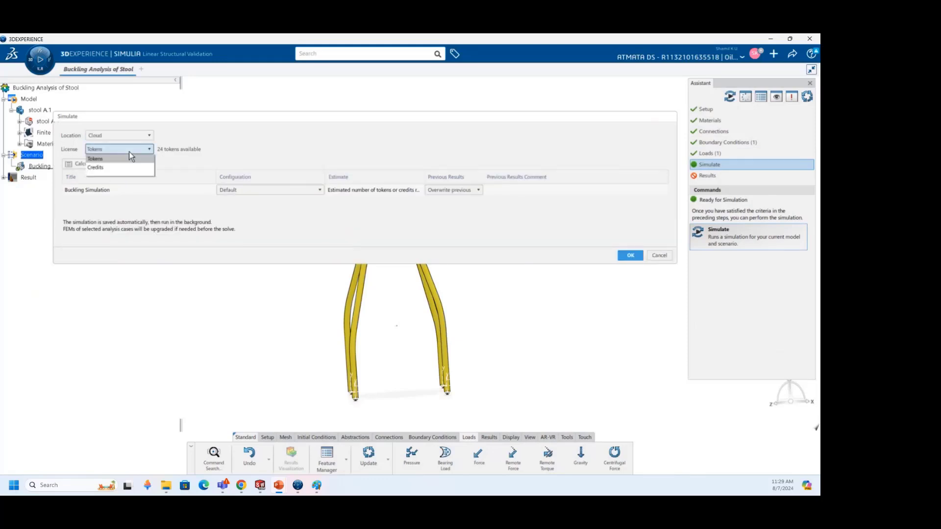
left_click(129, 151)
left_click(247, 190)
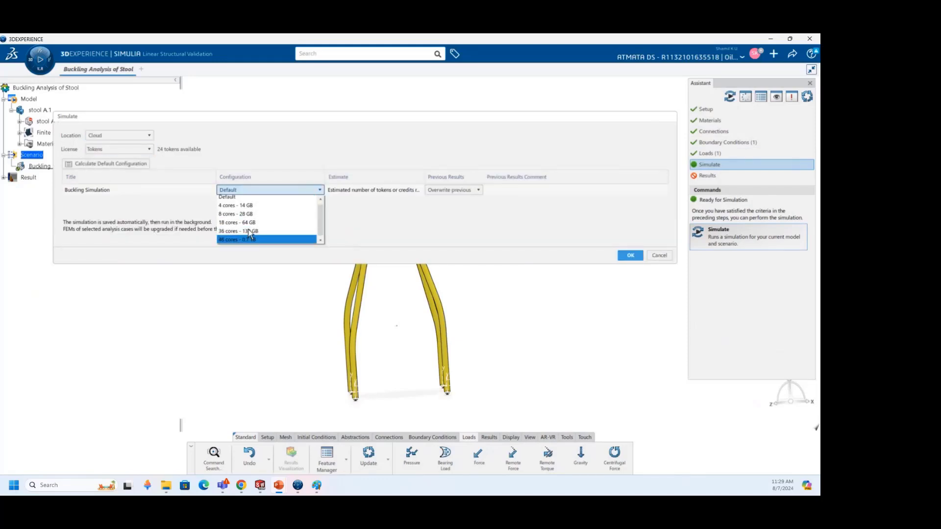
left_click(227, 197)
Step: Set the run location to Local interactive and run the buckling simulation on 4 cores
left_click(146, 135)
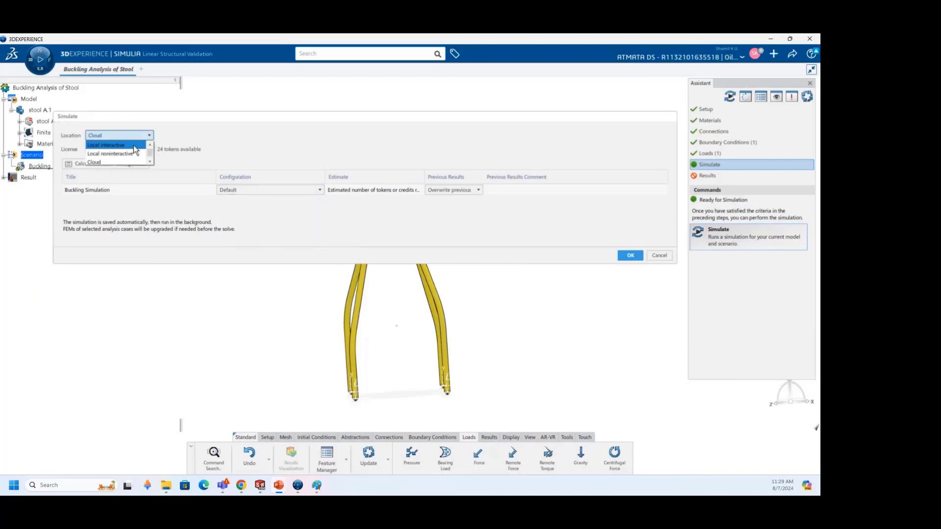
left_click(128, 145)
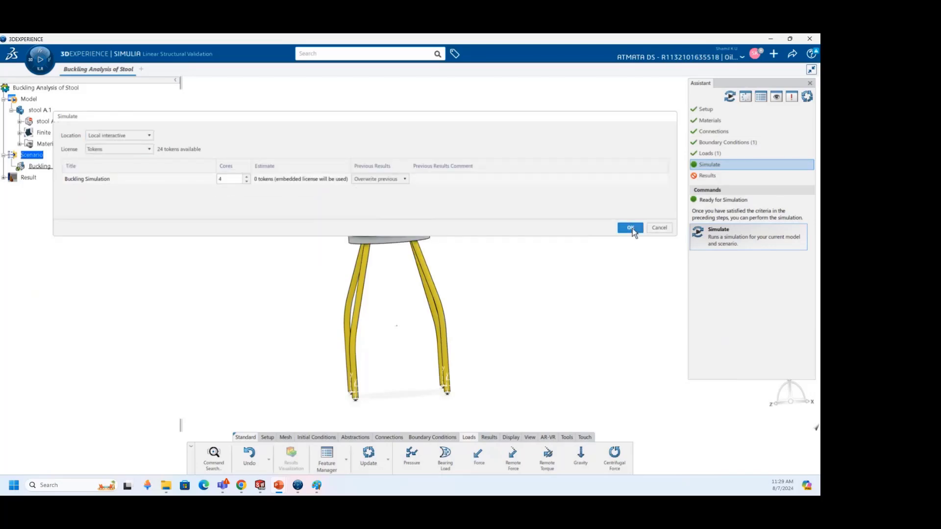
left_click(631, 227)
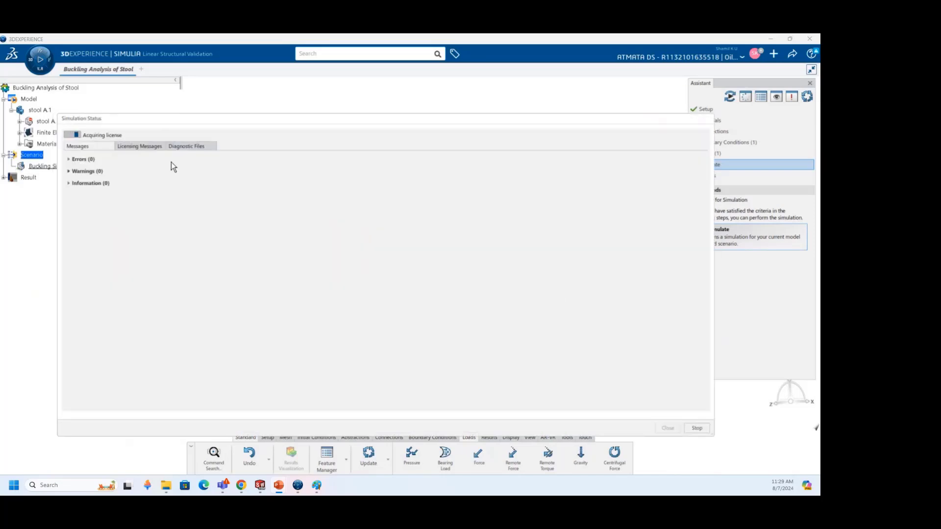
Step: Check the licensing messages and the solver's diagnostic files during the run, and close the simulation status once solving finishes
left_click(144, 147)
left_click(68, 160)
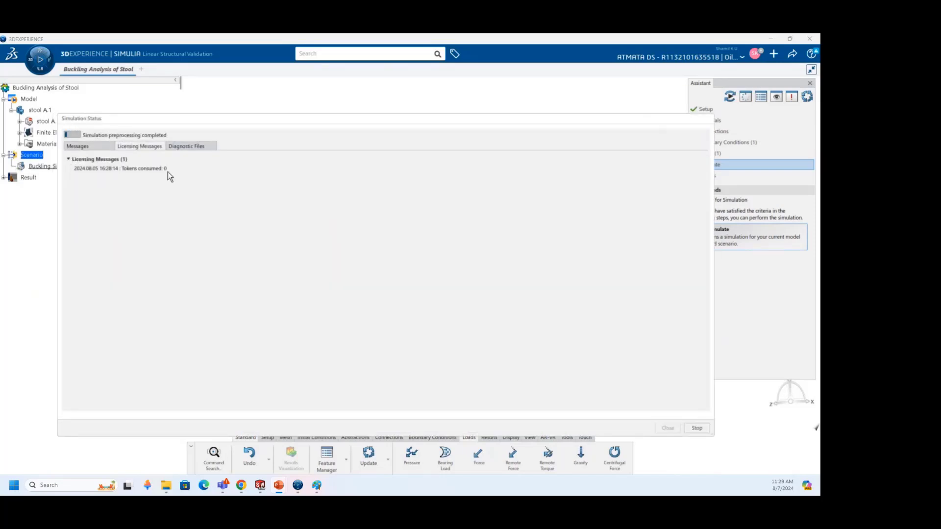
left_click(192, 146)
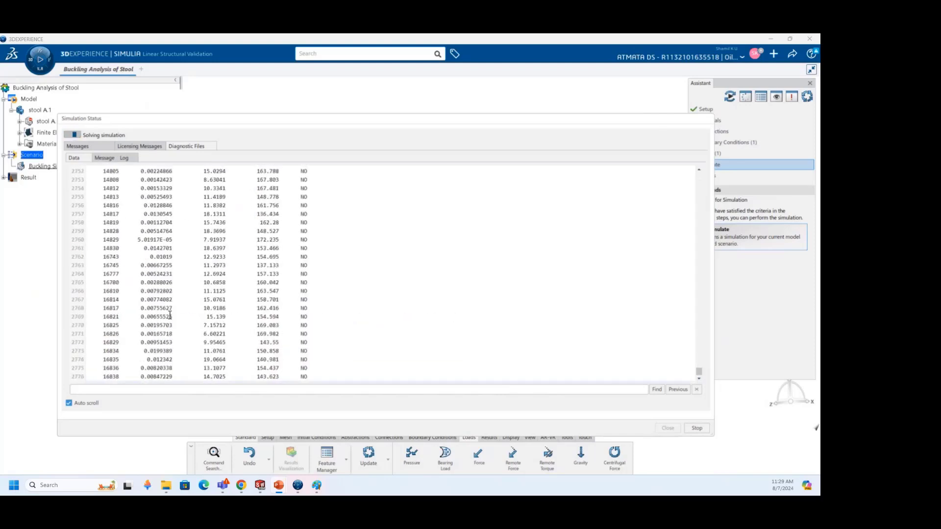
left_click(105, 157)
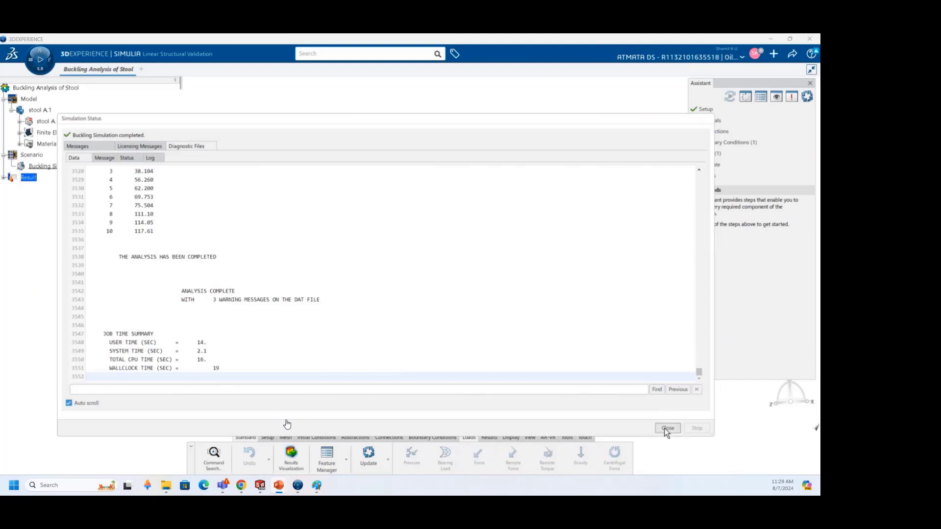
left_click(667, 427)
Step: Display the Displacement plot of the Service Load step for the first buckling mode
left_click(631, 195)
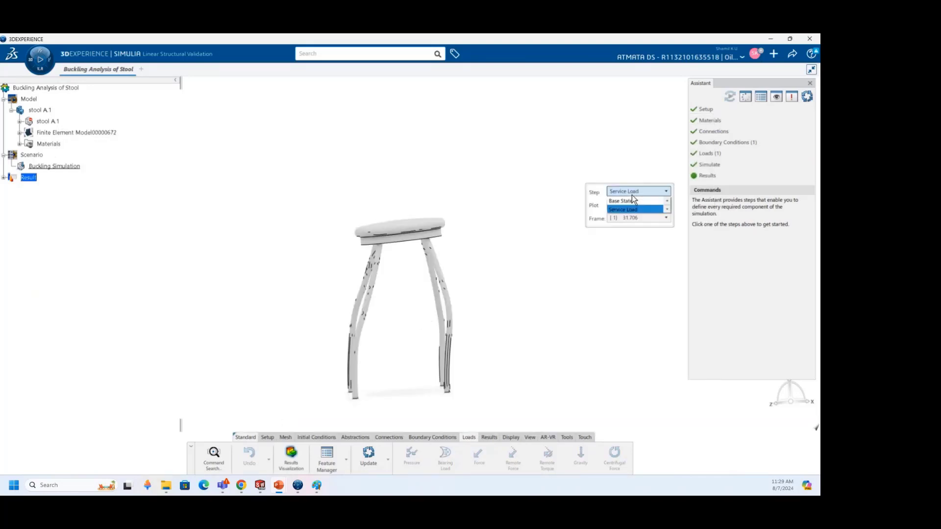
left_click(630, 205)
left_click(631, 206)
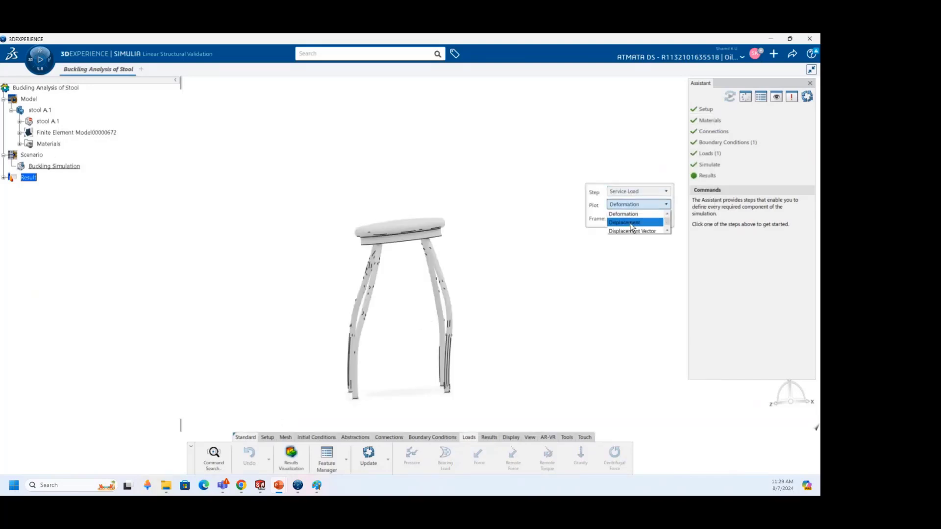
left_click(630, 223)
middle_click_drag(472, 270, 387, 288)
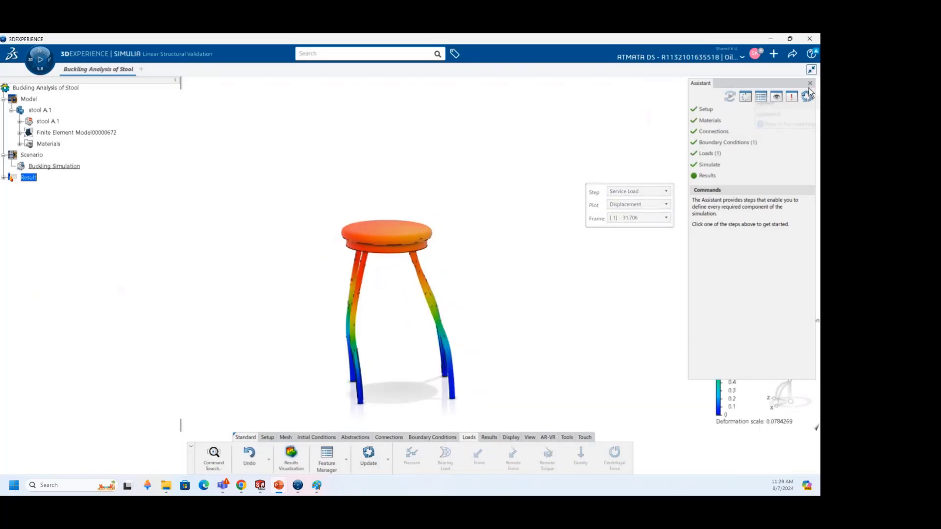